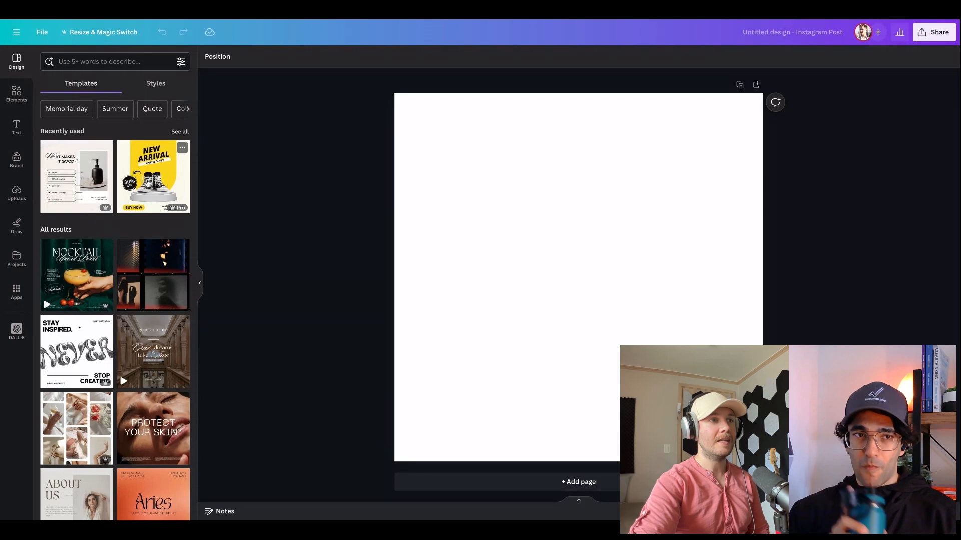
Apply the yellow New Arrival product template to the page and delete the sneakers image from it
{"action": "left_click", "coordinate": [146, 184]}
{"action": "left_click", "coordinate": [737, 301]}
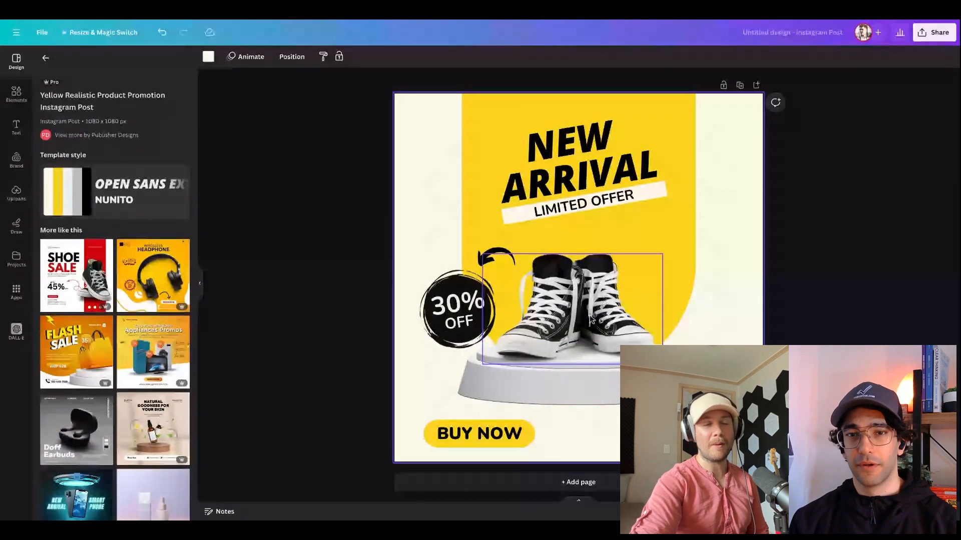
{"action": "left_click", "coordinate": [592, 319]}
{"action": "key", "text": "Delete"}
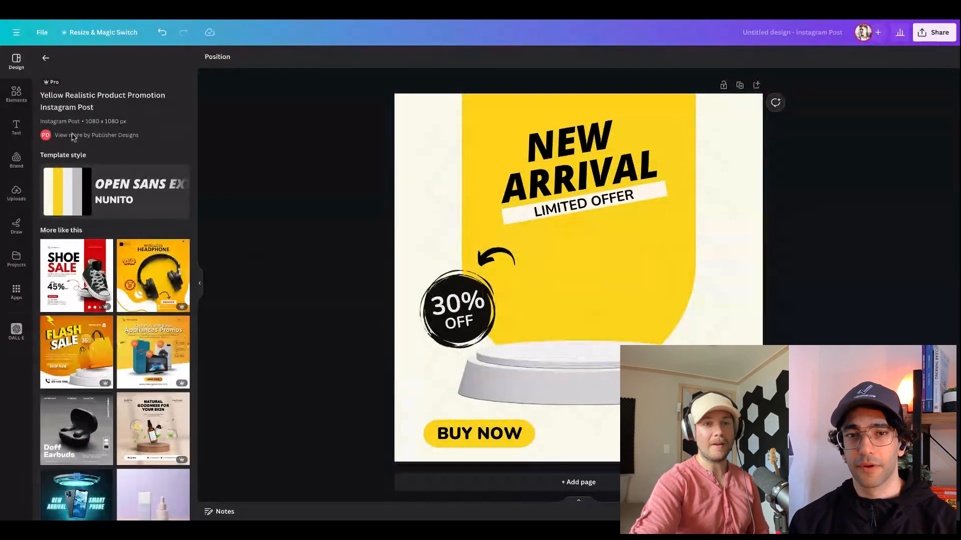
Place the uploaded Uppercut pomade tin photo on the design and remove its background
{"action": "left_click", "coordinate": [20, 193]}
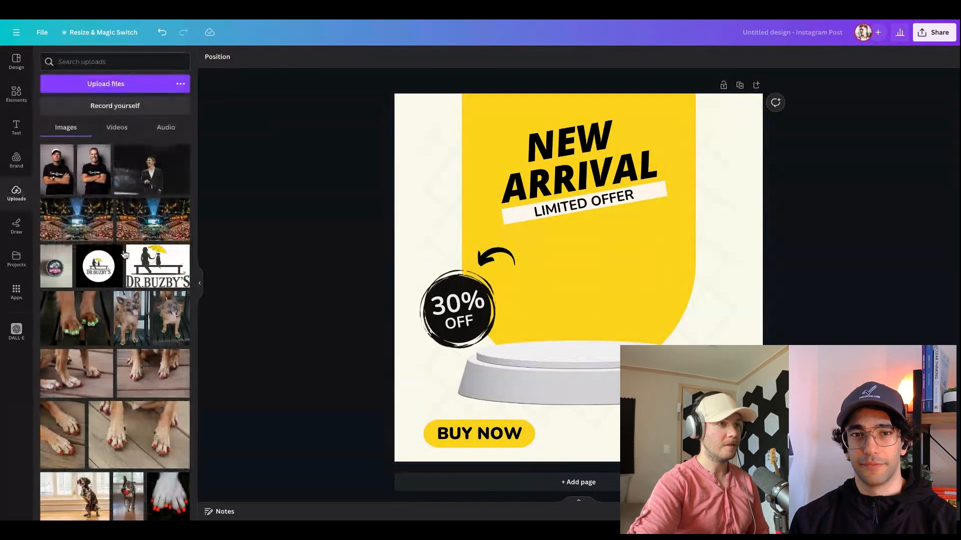
{"action": "left_click_drag", "start_coordinate": [53, 275], "coordinate": [647, 299]}
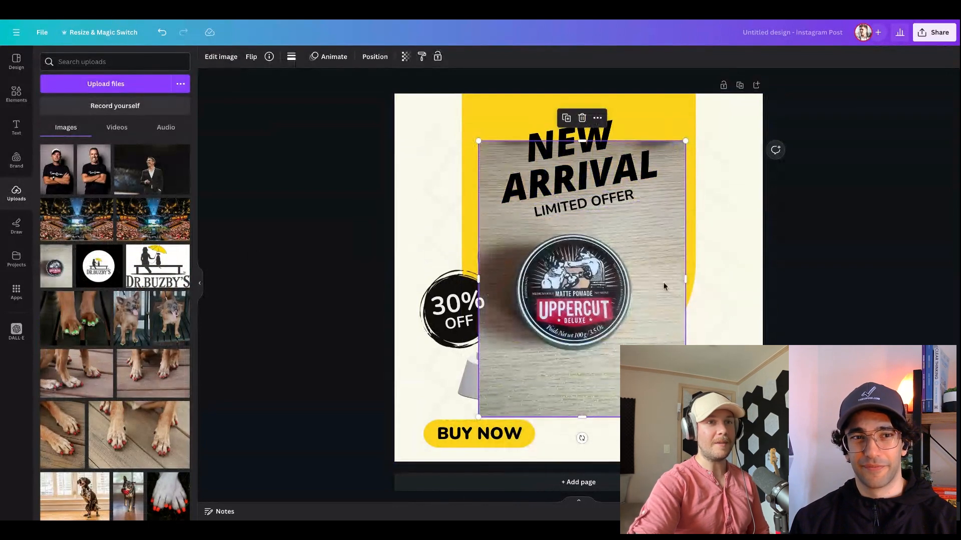
{"action": "left_click", "coordinate": [232, 59]}
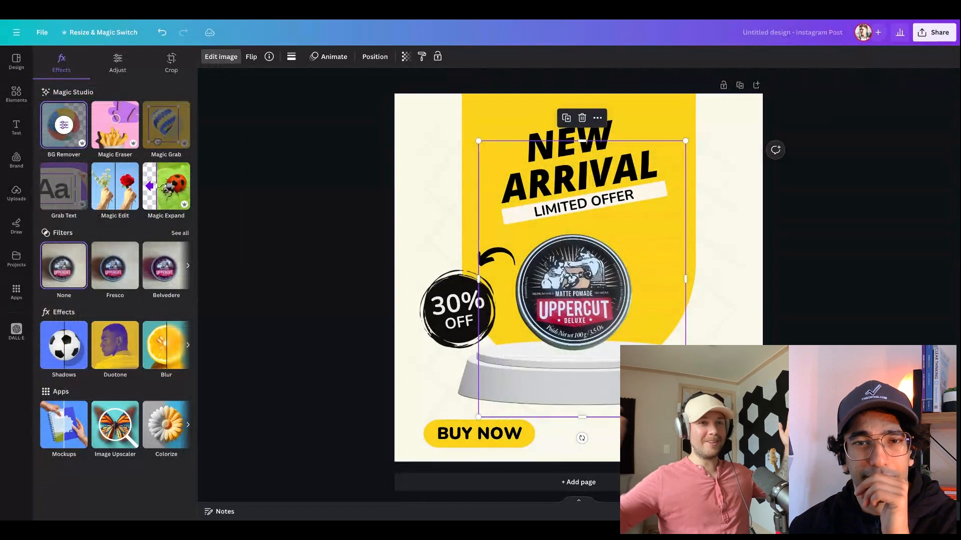
Enlarge the pomade tin slightly and position it on the pedestal below the LIMITED OFFER label
{"action": "left_click_drag", "start_coordinate": [577, 303], "coordinate": [577, 308]}
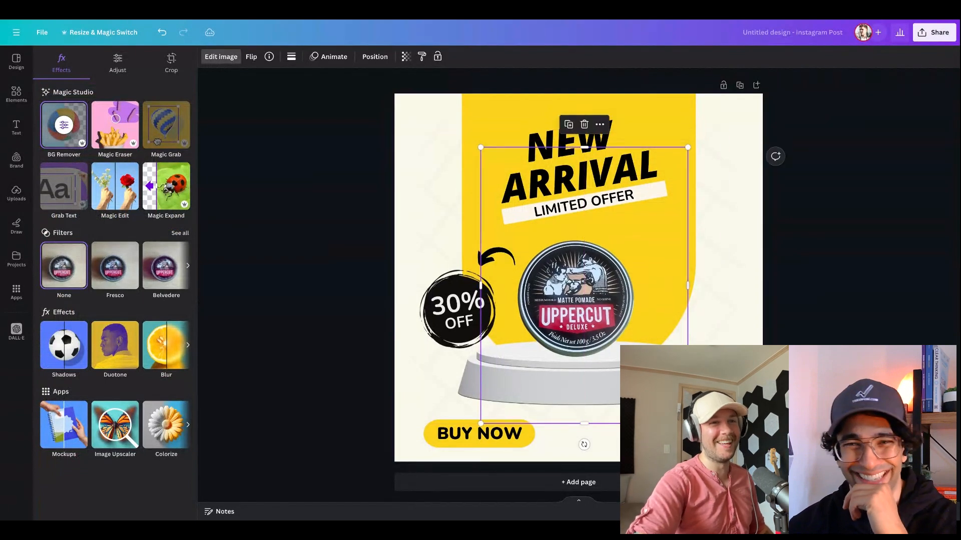
{"action": "left_click_drag", "start_coordinate": [689, 424], "coordinate": [714, 458]}
{"action": "left_click_drag", "start_coordinate": [661, 360], "coordinate": [655, 334]}
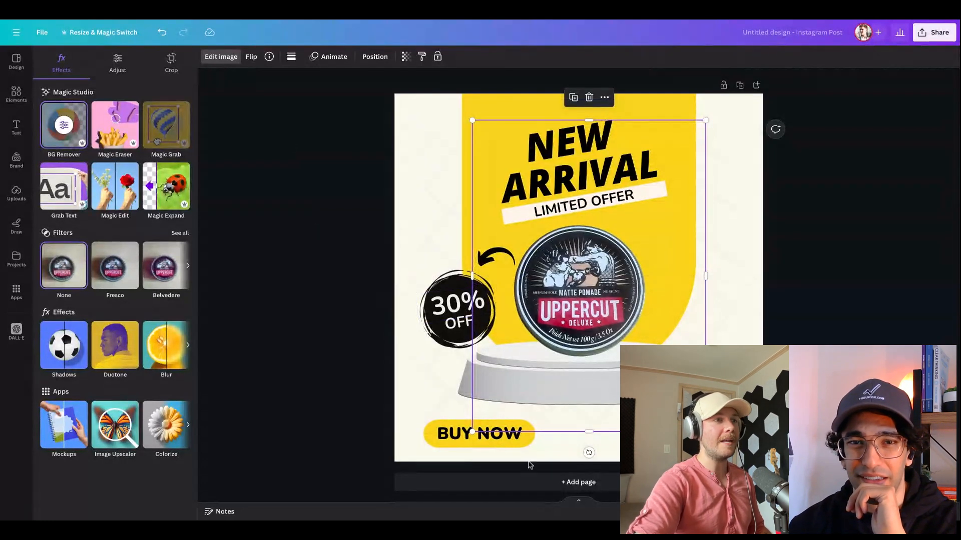
Change the contact text to uppercut.com with a phone number, and set the discount badge to 25% OFF
{"action": "left_click", "coordinate": [695, 434]}
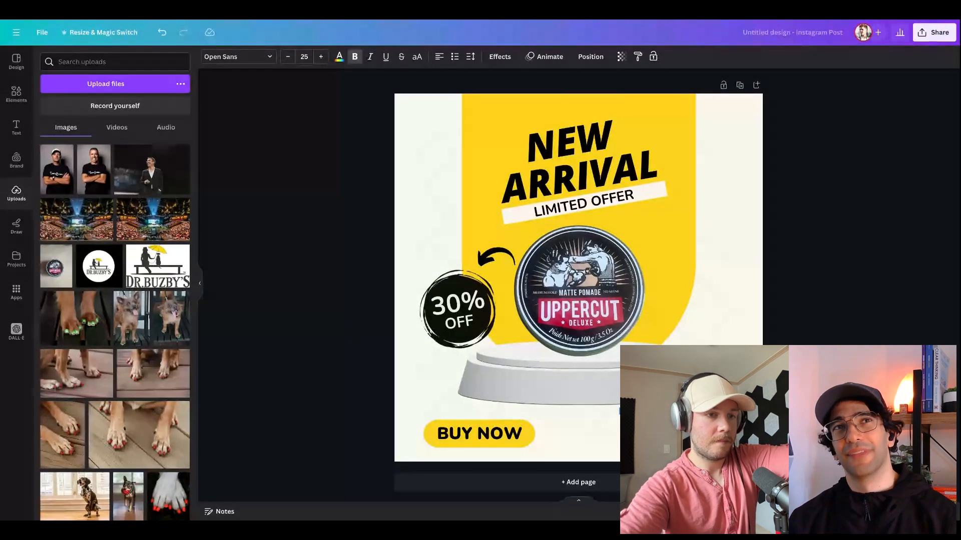
{"action": "double_click", "coordinate": [459, 310]}
{"action": "left_click", "coordinate": [463, 308]}
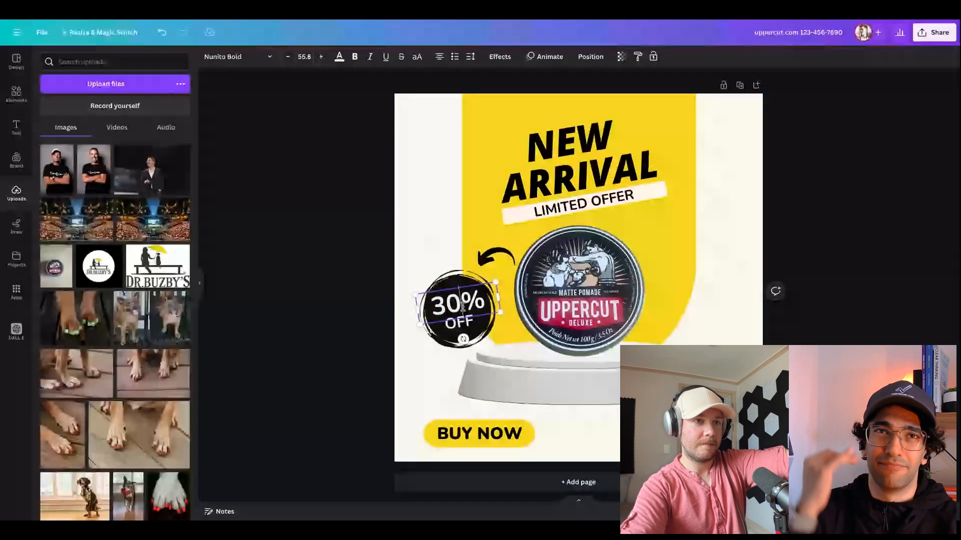
{"action": "key", "text": "BackSpace"}
{"action": "key", "text": "BackSpace"}
{"action": "type", "text": "25"}
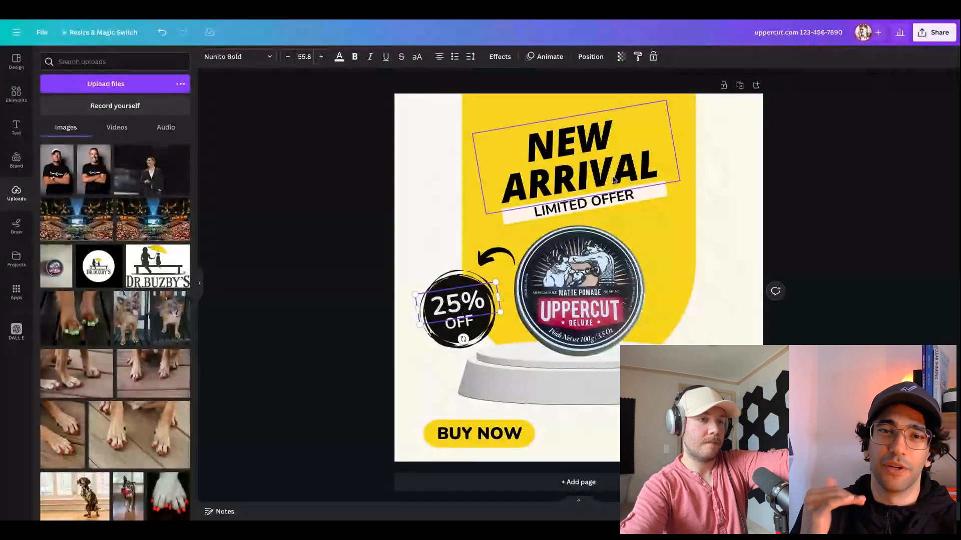
{"action": "double_click", "coordinate": [597, 140]}
{"action": "key", "text": "Escape"}
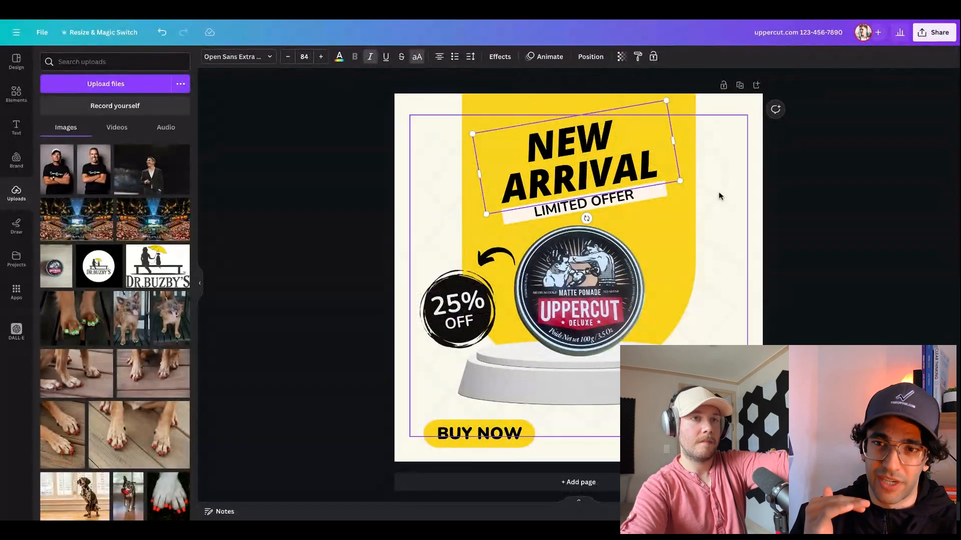
{"action": "left_click", "coordinate": [673, 229]}
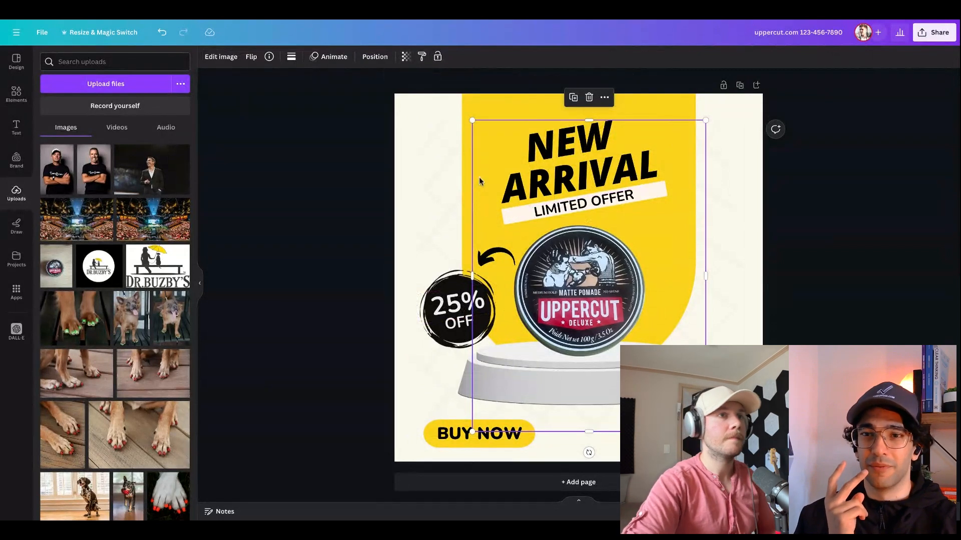
Recolor the yellow shape behind the headline with the crimson photo color and set the page background to yellow #fad41b
{"action": "left_click", "coordinate": [476, 100]}
{"action": "left_click", "coordinate": [291, 57]}
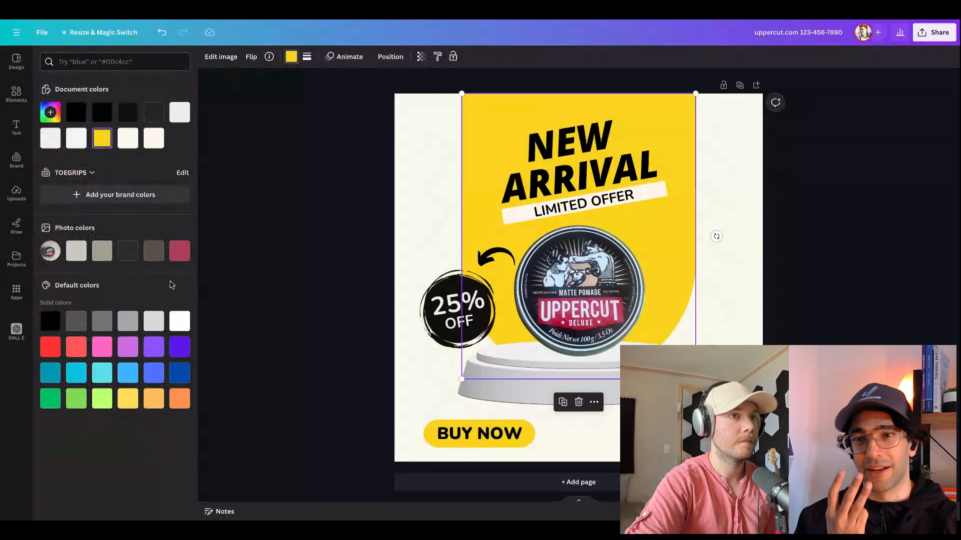
{"action": "left_click", "coordinate": [180, 251]}
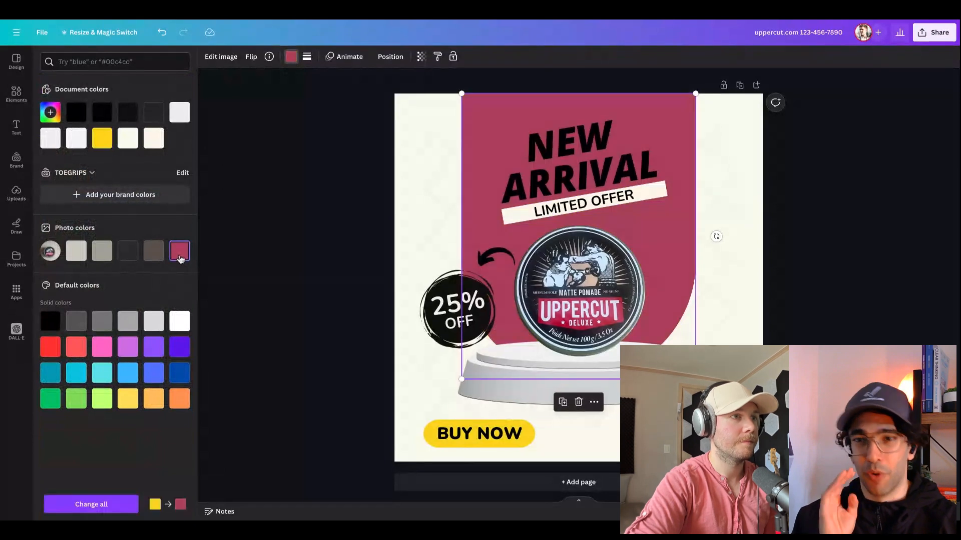
{"action": "left_click", "coordinate": [401, 163]}
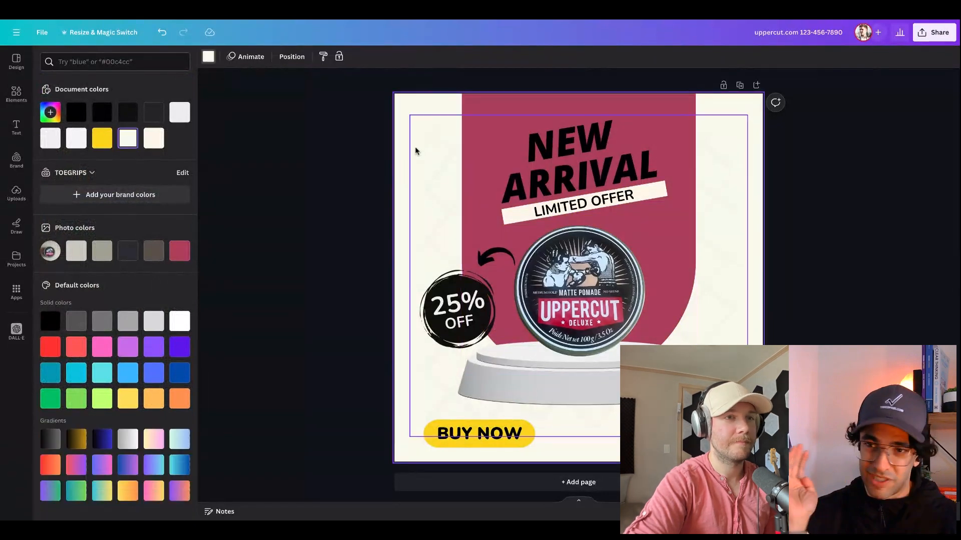
{"action": "left_click", "coordinate": [105, 140]}
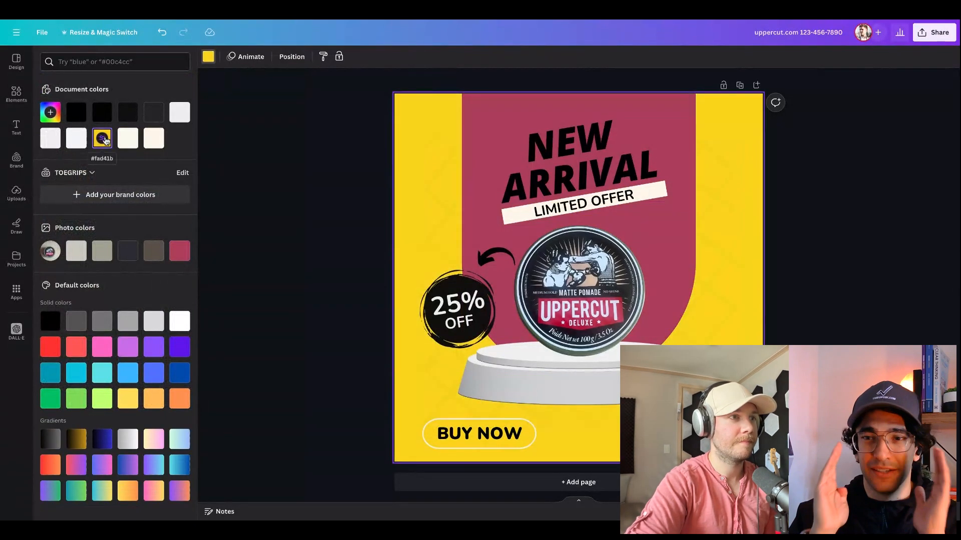
Change the fill of the BUY NOW button shape to the crimson document color
{"action": "left_click", "coordinate": [466, 429]}
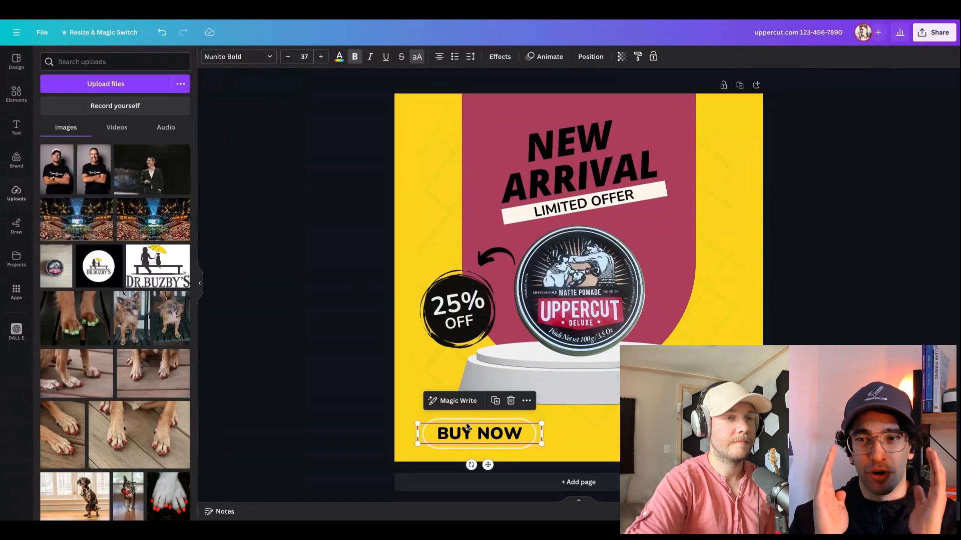
{"action": "left_click", "coordinate": [509, 443]}
{"action": "left_click", "coordinate": [564, 465]}
{"action": "left_click", "coordinate": [517, 448]}
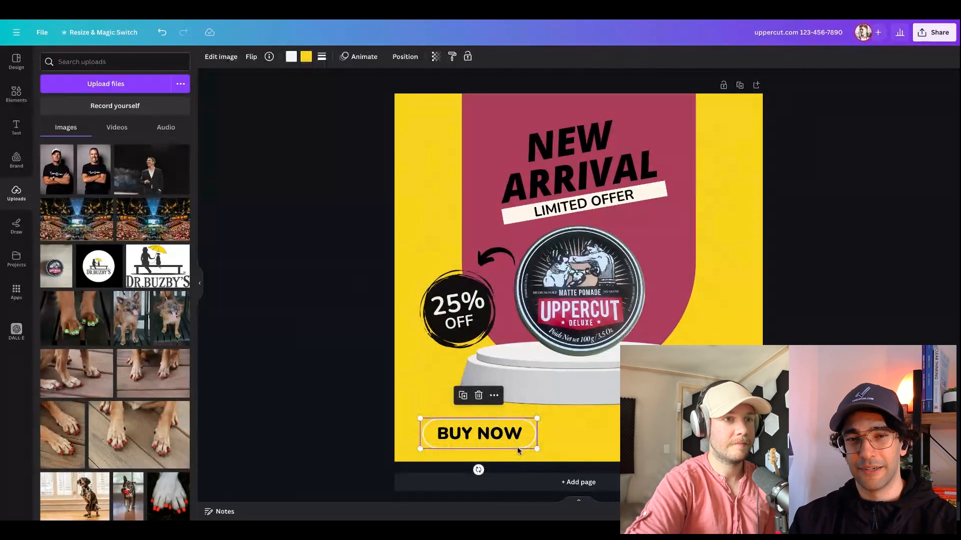
{"action": "left_click", "coordinate": [306, 57]}
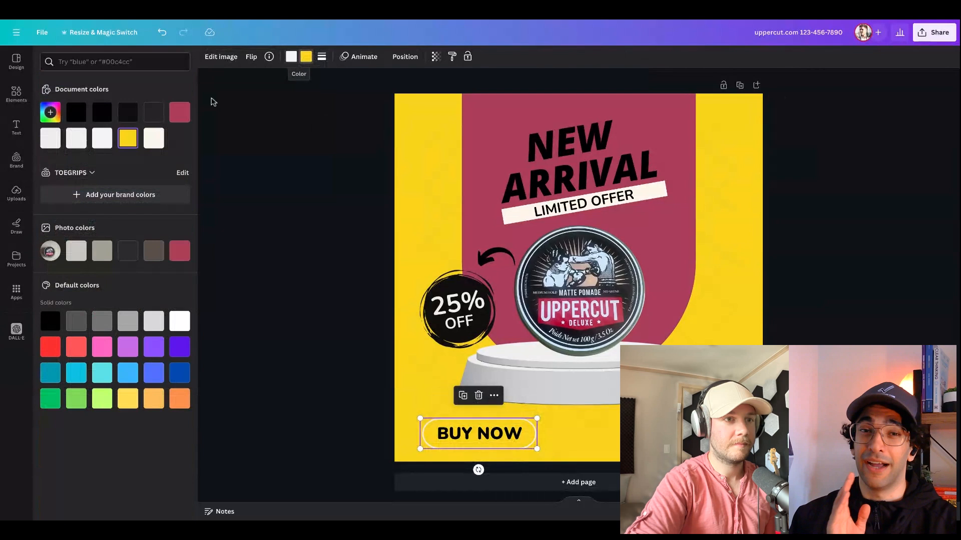
{"action": "left_click", "coordinate": [179, 112]}
{"action": "left_click", "coordinate": [328, 299]}
{"action": "left_click", "coordinate": [331, 295]}
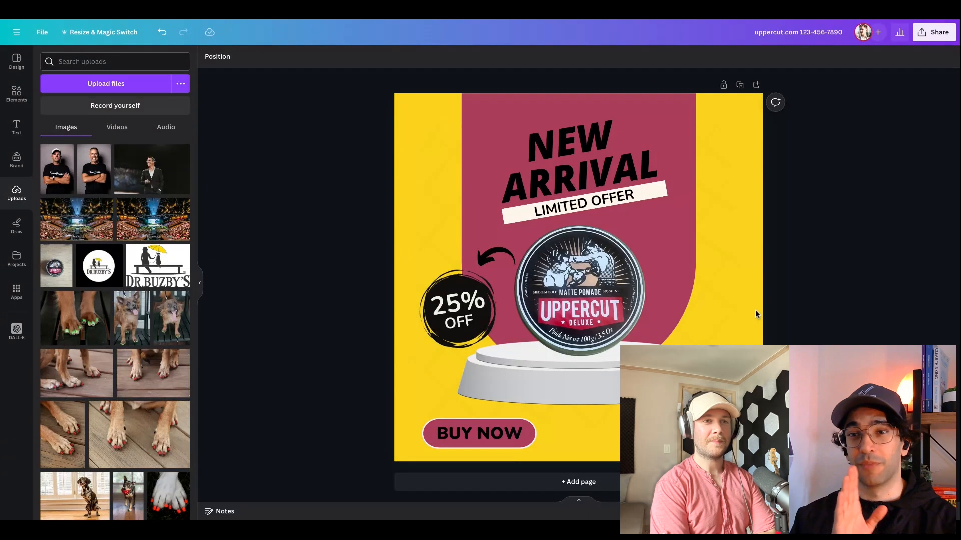
Add a Drop shadow to the pomade tin image with an angle of 54 and a blur amount of 0
{"action": "left_click", "coordinate": [615, 285]}
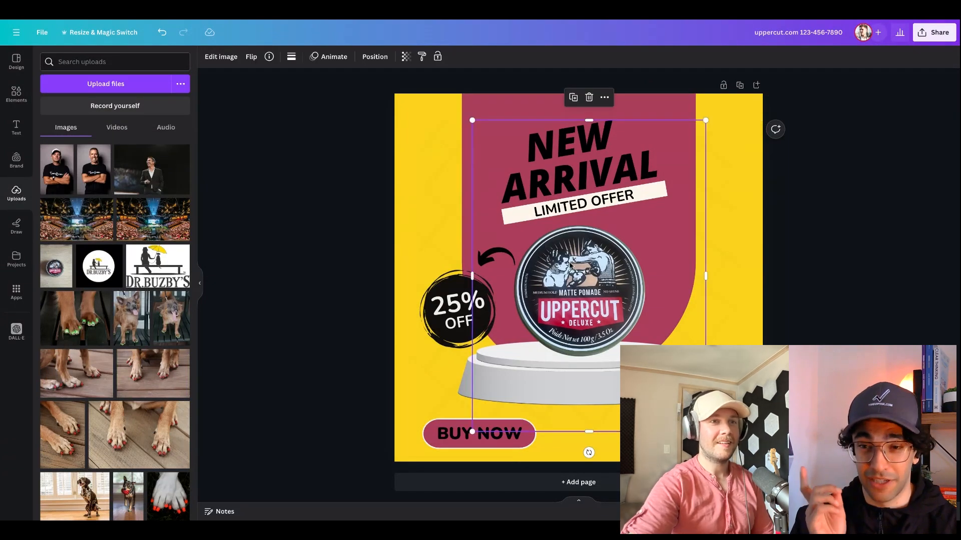
{"action": "left_click", "coordinate": [221, 56]}
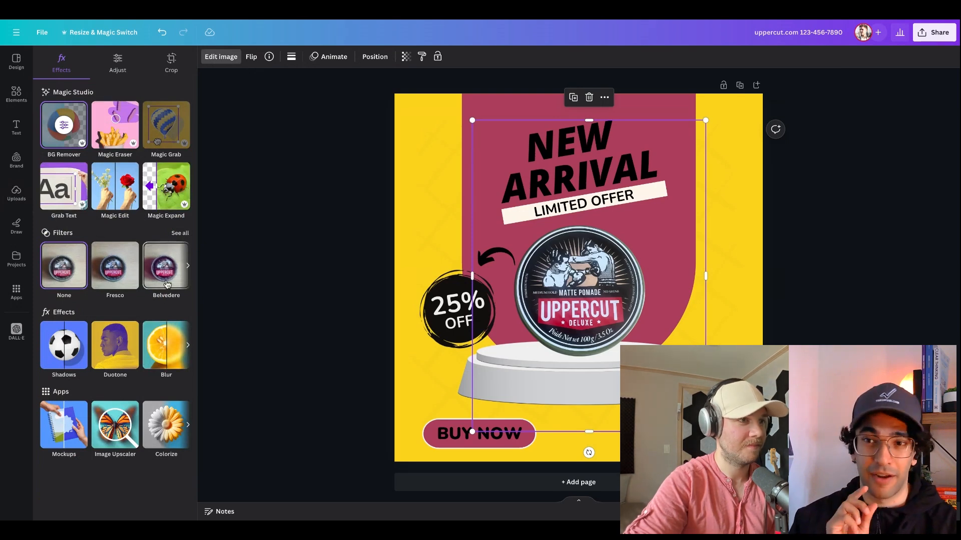
{"action": "left_click", "coordinate": [77, 352]}
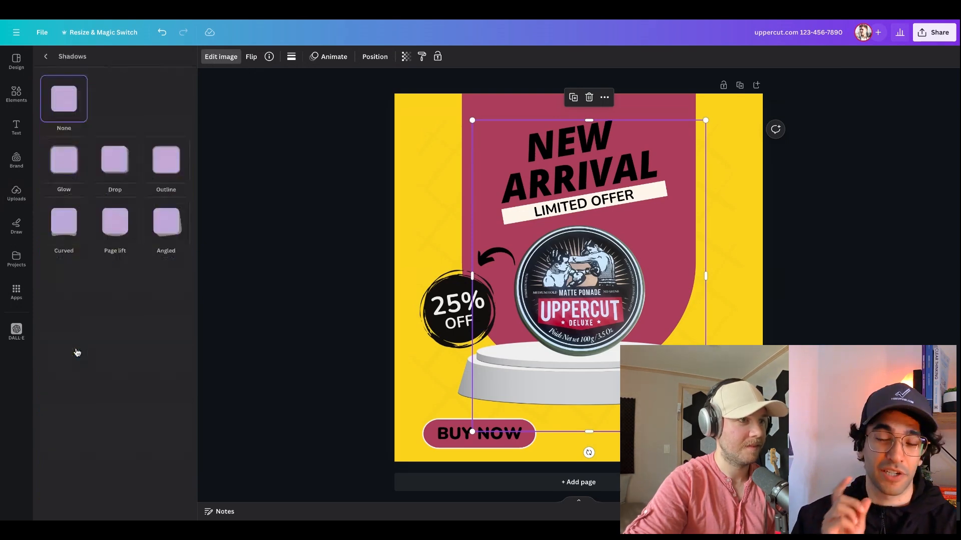
{"action": "left_click", "coordinate": [80, 168]}
{"action": "left_click", "coordinate": [116, 163]}
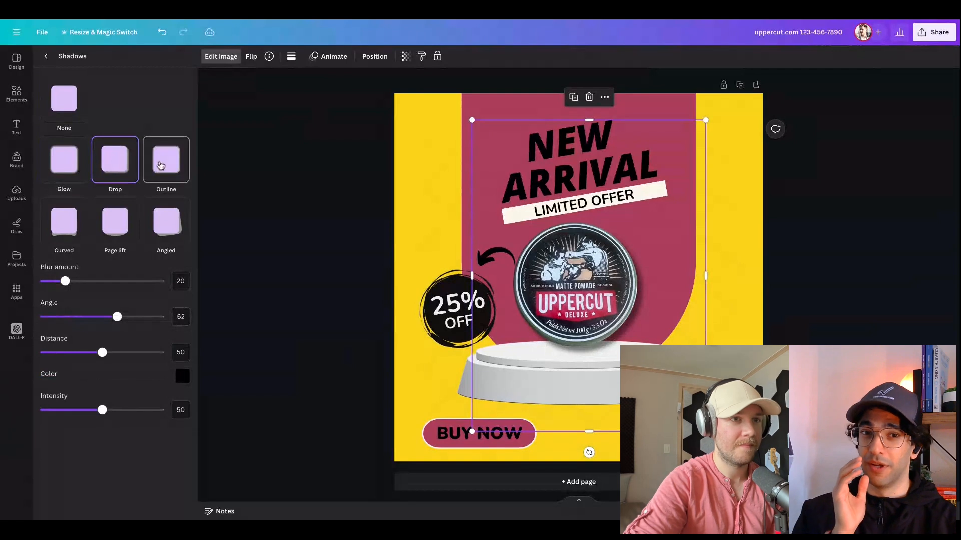
{"action": "mouse_move", "coordinate": [116, 317]}
{"action": "left_mouse_down"}
{"action": "mouse_move", "coordinate": [140, 317]}
{"action": "mouse_move", "coordinate": [107, 317]}
{"action": "left_mouse_up"}
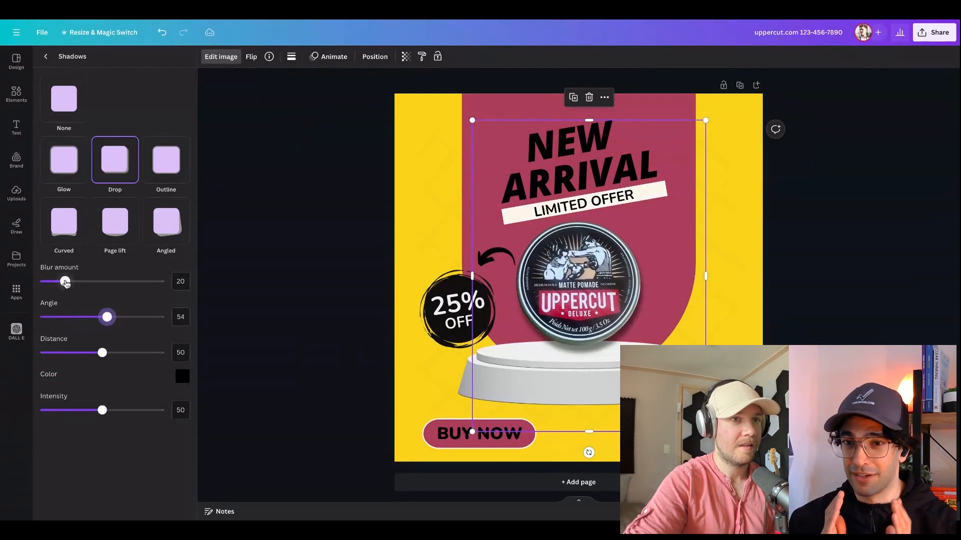
{"action": "left_click_drag", "start_coordinate": [65, 281], "coordinate": [40, 282]}
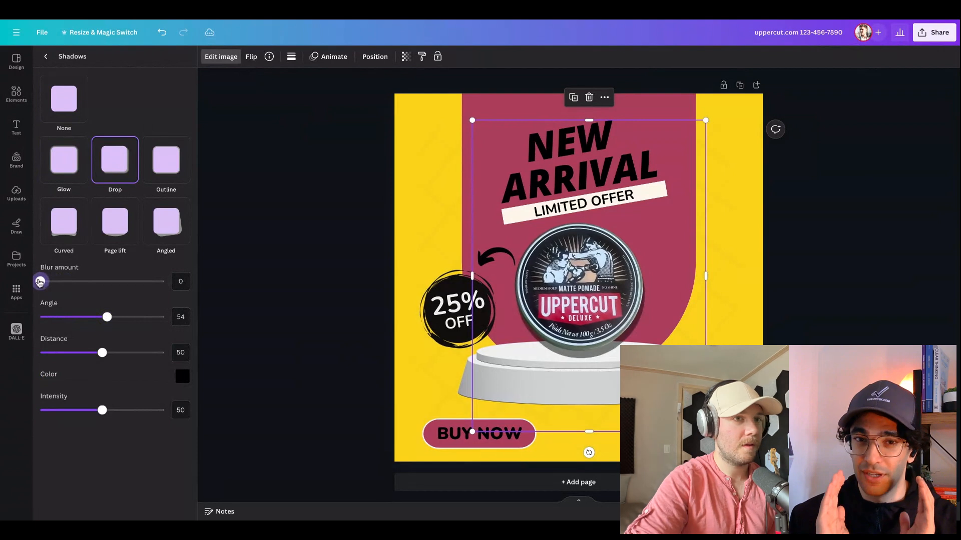
{"action": "left_click", "coordinate": [882, 283]}
{"action": "left_click", "coordinate": [881, 284]}
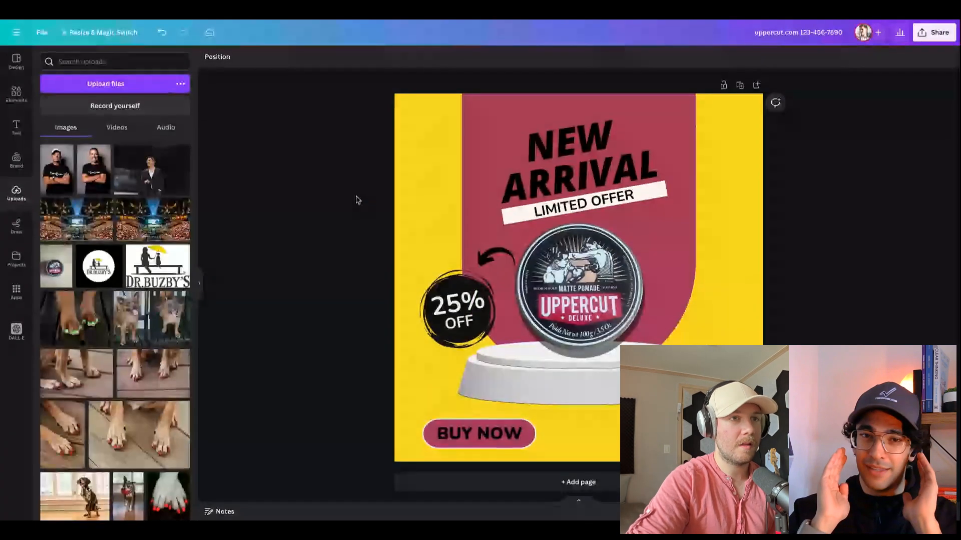
{"action": "left_click", "coordinate": [200, 283]}
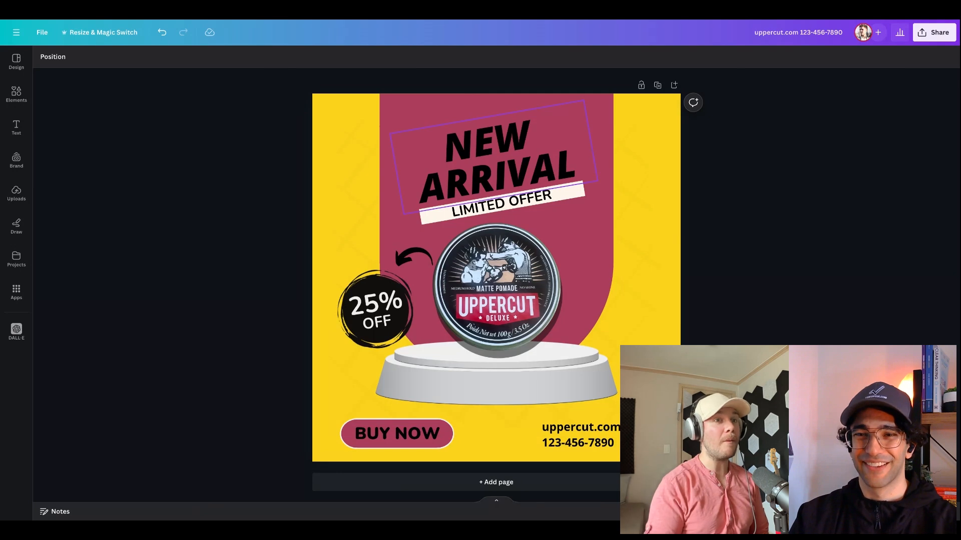
Search the design templates for "ads" and add the red shoes SALE template as a new page
{"action": "left_click", "coordinate": [481, 314]}
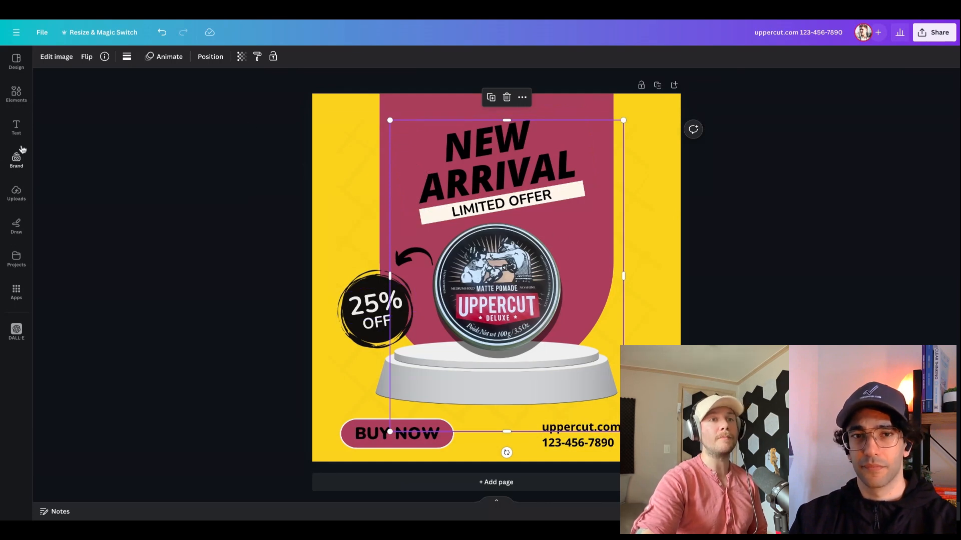
{"action": "left_click", "coordinate": [16, 59]}
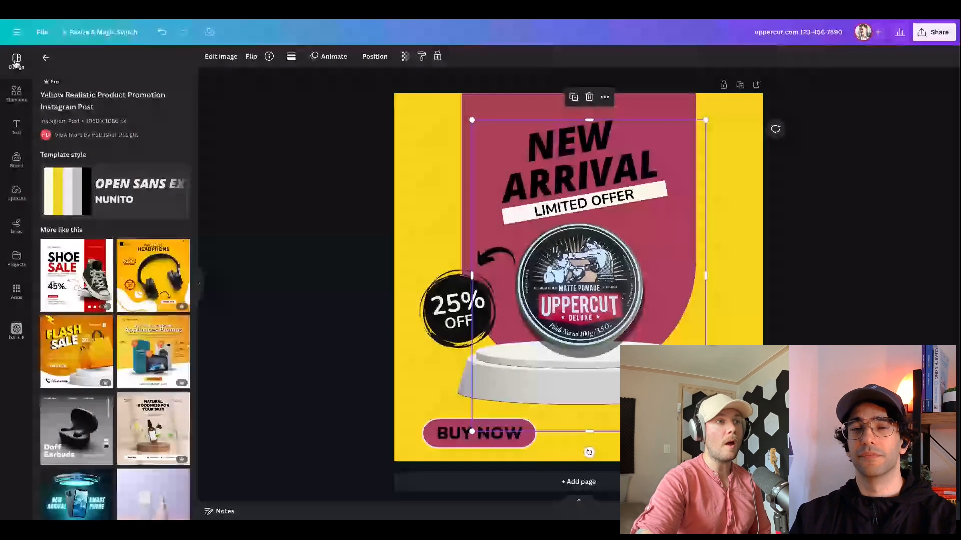
{"action": "left_click", "coordinate": [45, 59]}
{"action": "left_click", "coordinate": [87, 61]}
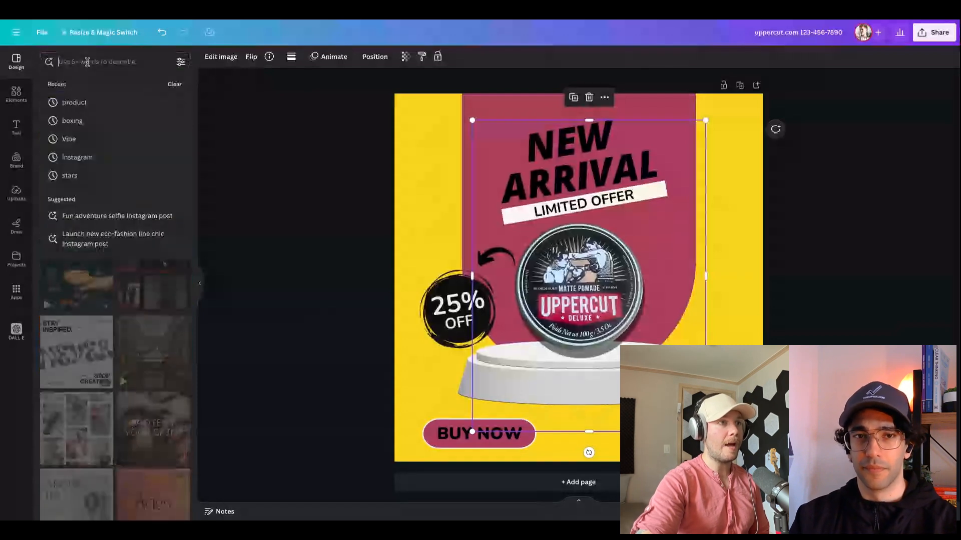
{"action": "type", "text": "ads"}
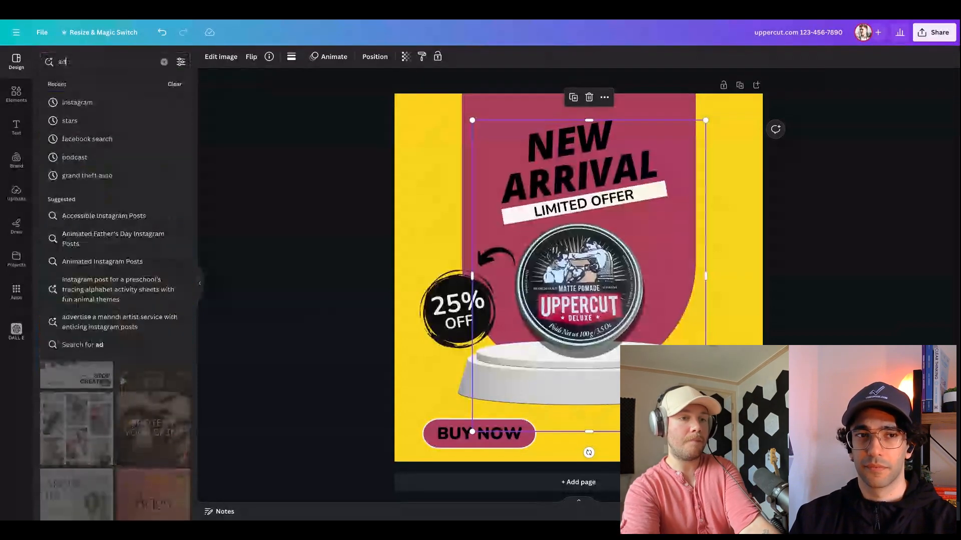
{"action": "key", "text": "Return"}
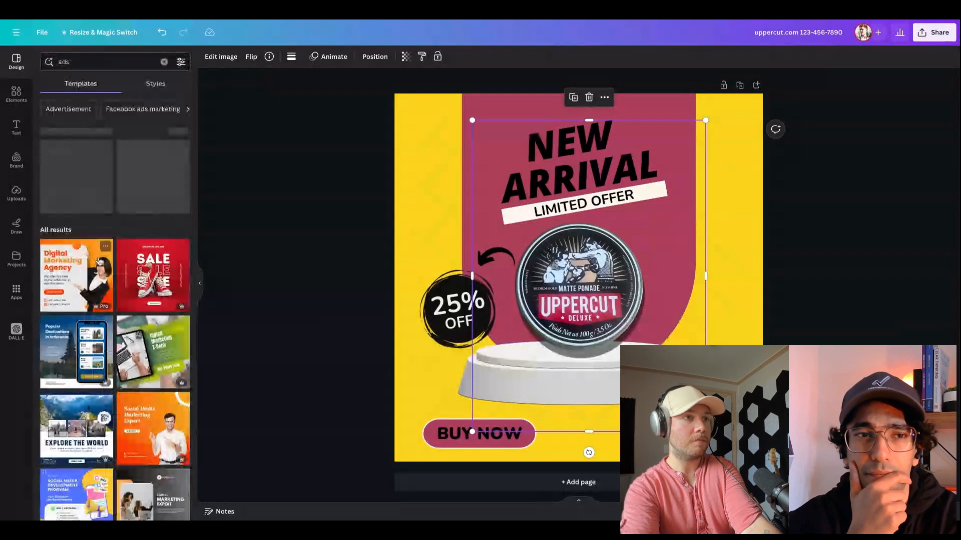
{"action": "scroll", "coordinate": [94, 307], "scroll_direction": "down", "scroll_amount": 1}
{"action": "left_click", "coordinate": [154, 235]}
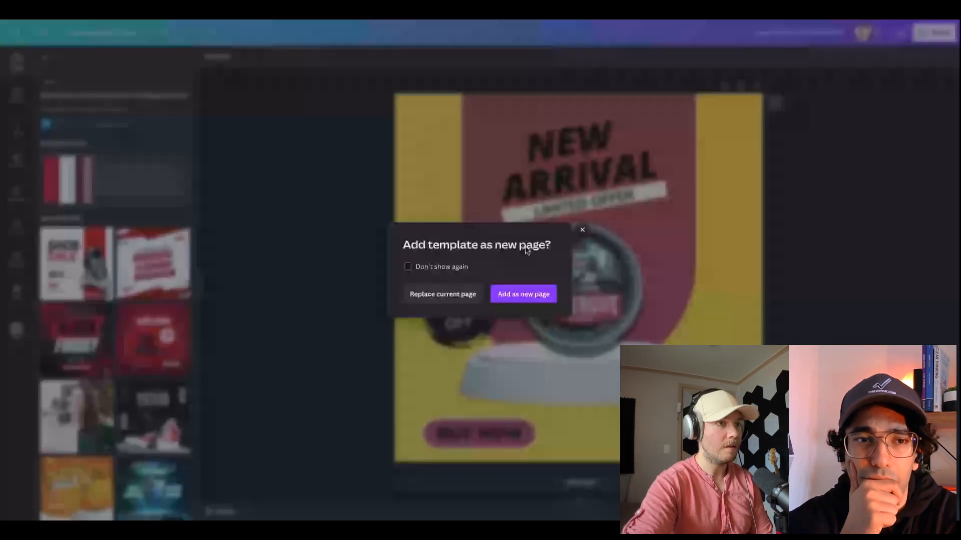
{"action": "left_click", "coordinate": [525, 292]}
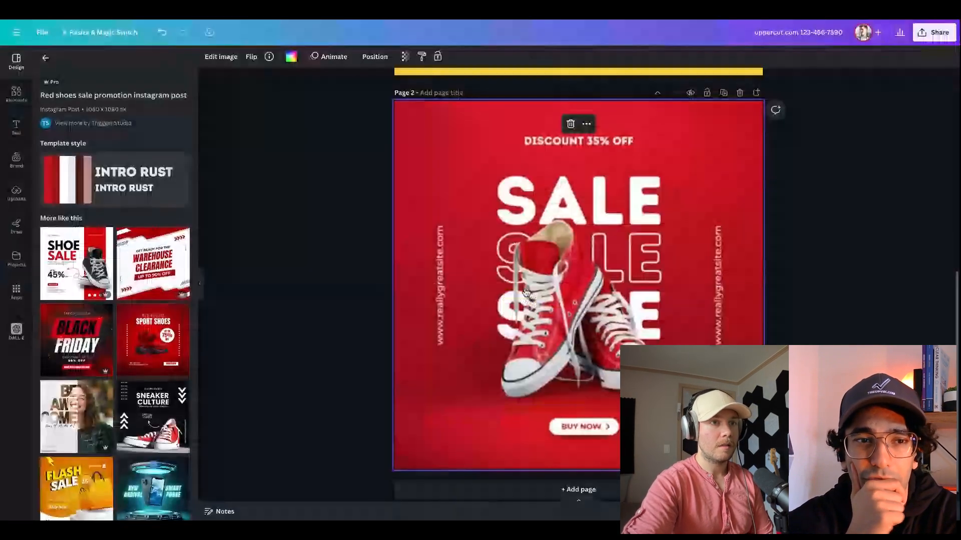
Delete the red shoes image from page 2 and add the uploaded pomade tin photo in its place
{"action": "key", "text": "Delete"}
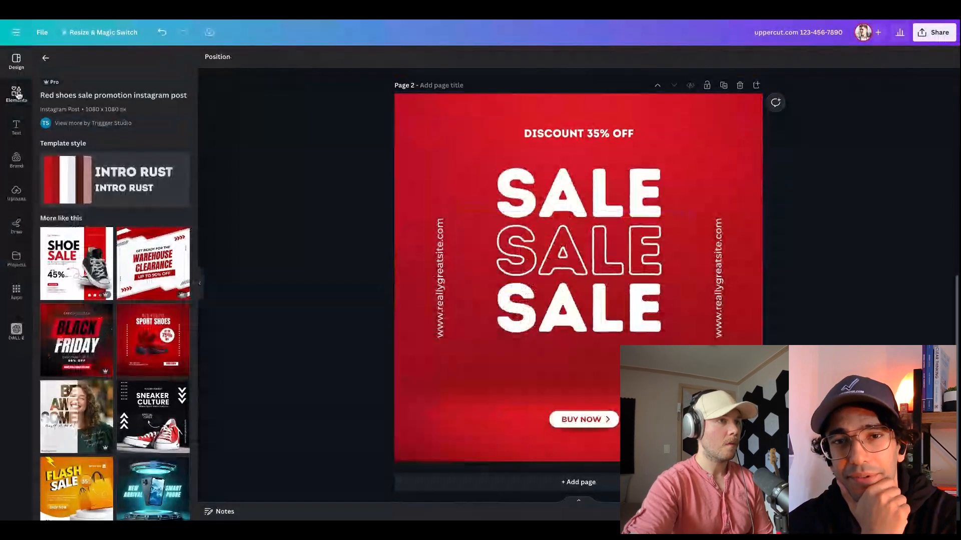
{"action": "left_click", "coordinate": [18, 192]}
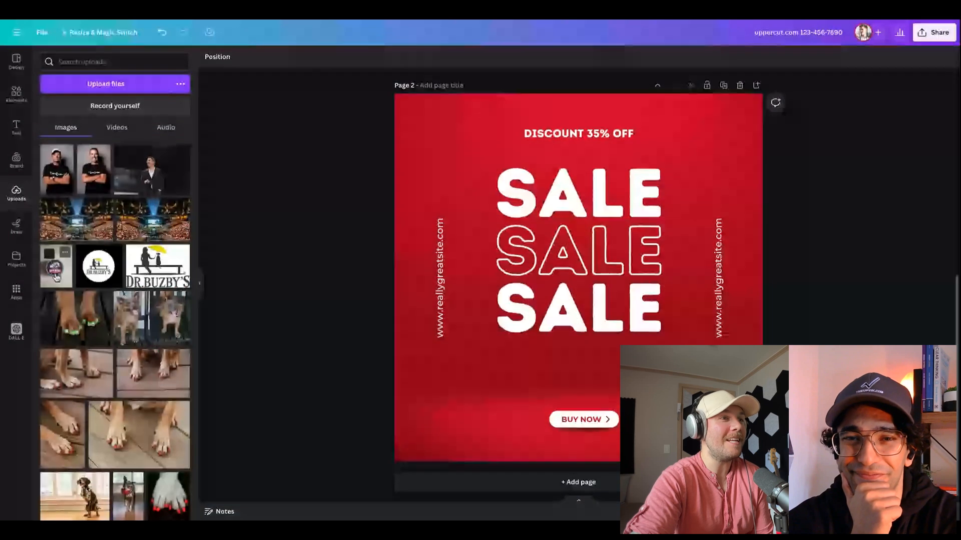
{"action": "left_click", "coordinate": [56, 271]}
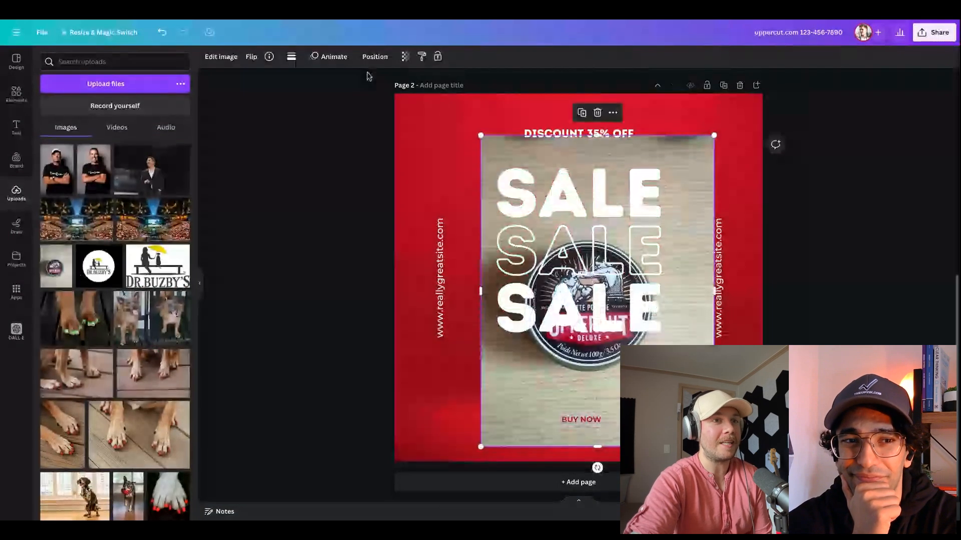
Remove the background of the pomade photo and bring the tin in front of the SALE text
{"action": "left_click", "coordinate": [221, 57]}
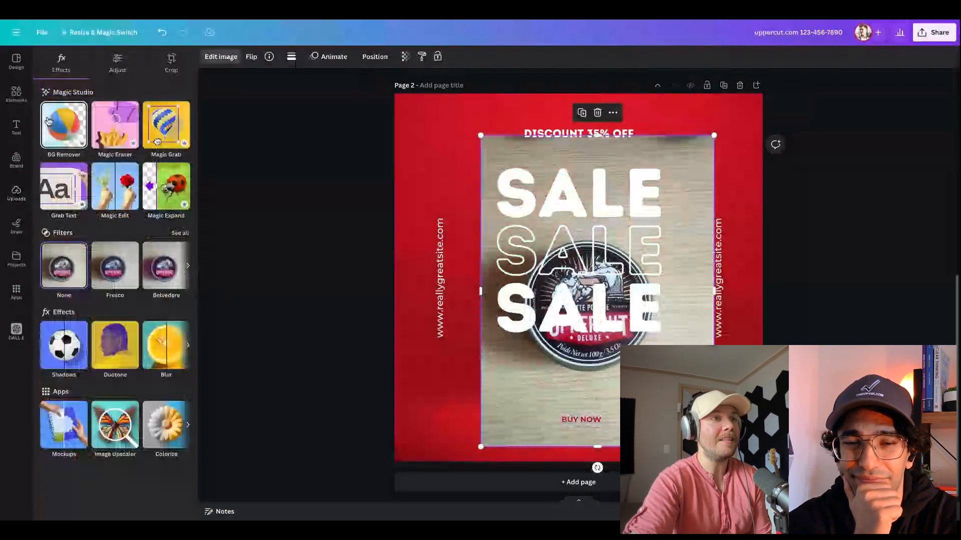
{"action": "left_click", "coordinate": [48, 121]}
{"action": "right_click", "coordinate": [642, 234]}
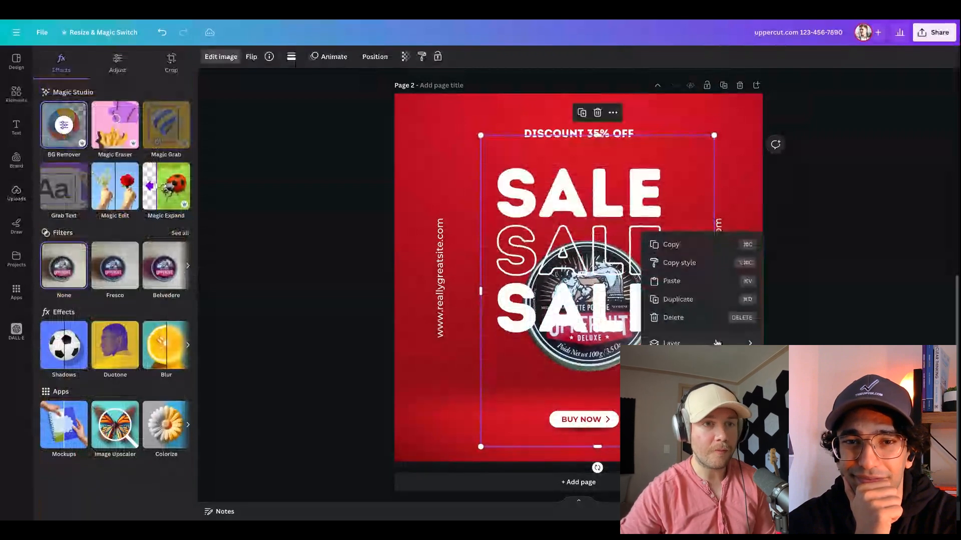
{"action": "mouse_move", "coordinate": [701, 344]}
{"action": "left_click", "coordinate": [805, 343]}
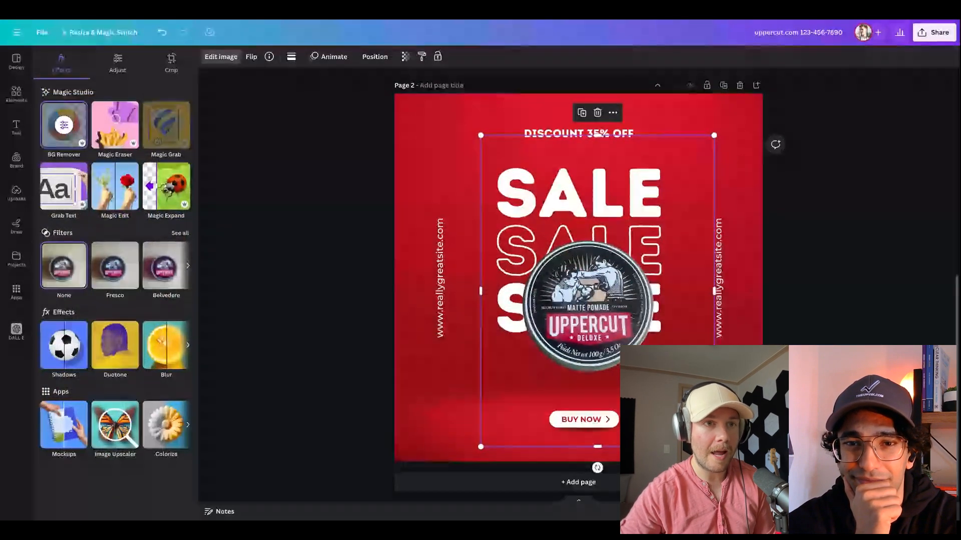
Enlarge the pomade tin image and center it over the stacked SALE text
{"action": "mouse_move", "coordinate": [608, 336]}
{"action": "left_mouse_down"}
{"action": "mouse_move", "coordinate": [603, 239]}
{"action": "mouse_move", "coordinate": [606, 337]}
{"action": "left_mouse_up"}
{"action": "left_click_drag", "start_coordinate": [709, 144], "coordinate": [793, 71]}
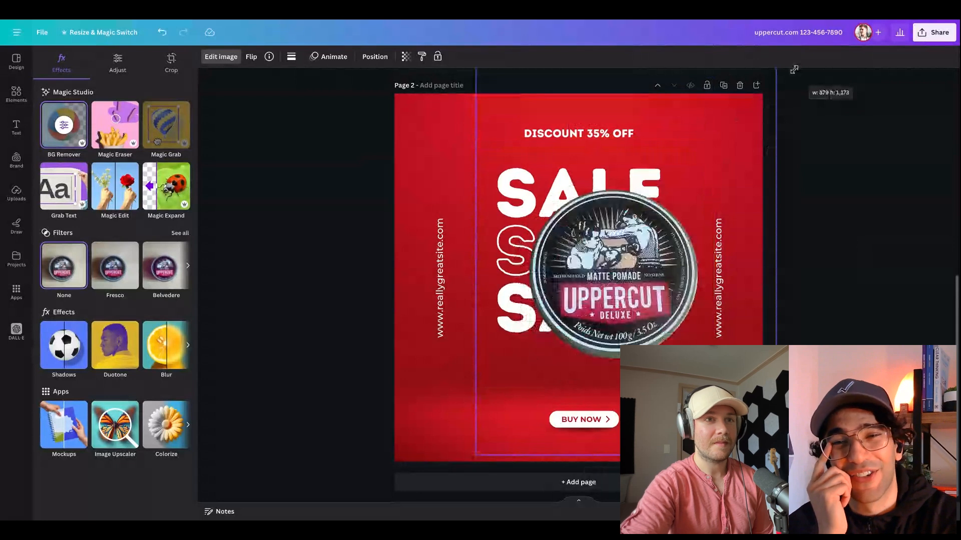
{"action": "left_click_drag", "start_coordinate": [622, 277], "coordinate": [592, 300]}
{"action": "left_click_drag", "start_coordinate": [593, 299], "coordinate": [588, 297]}
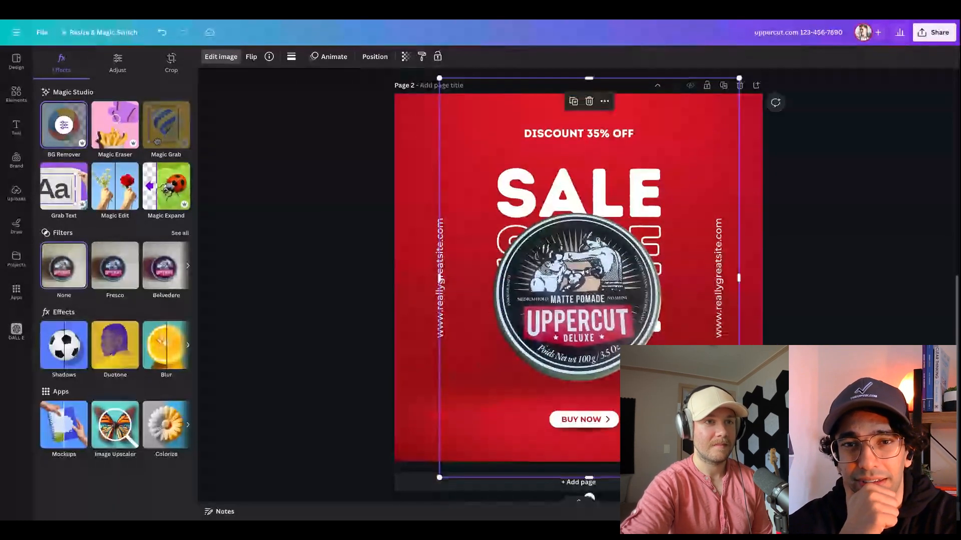
{"action": "left_click", "coordinate": [879, 231]}
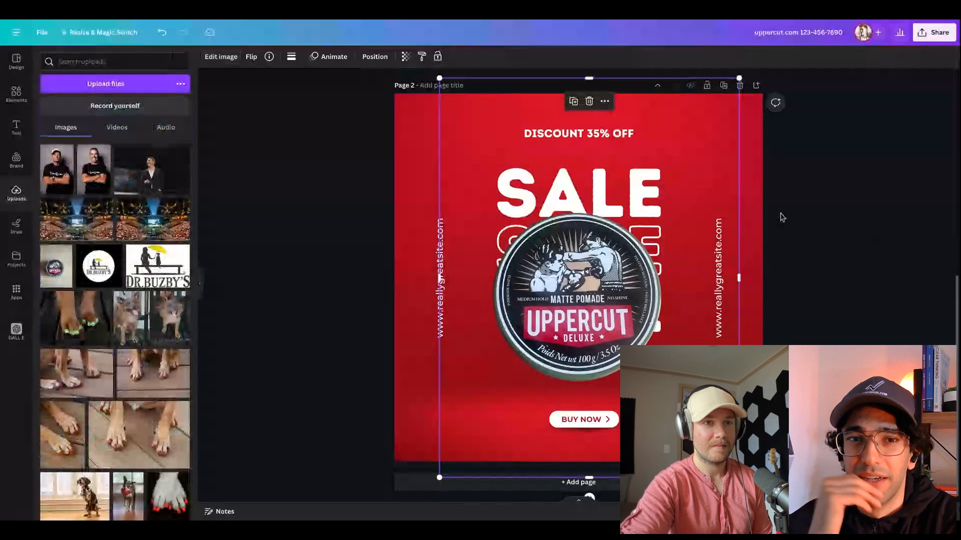
Move the pomade tin down off the headline, try shifting the outlined SALE line lower, and undo that shift
{"action": "left_click_drag", "start_coordinate": [566, 297], "coordinate": [566, 469]}
{"action": "left_click", "coordinate": [581, 221]}
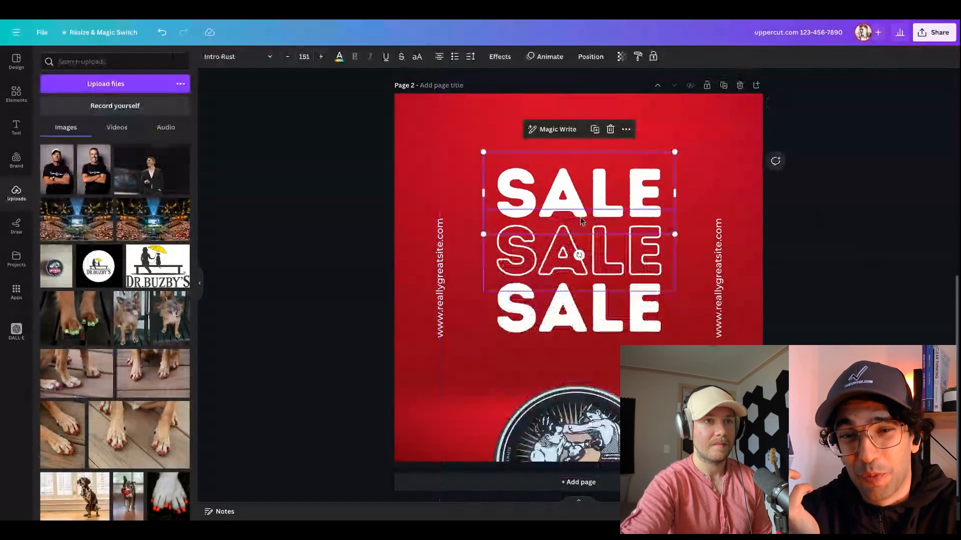
{"action": "left_click_drag", "start_coordinate": [581, 221], "coordinate": [577, 353]}
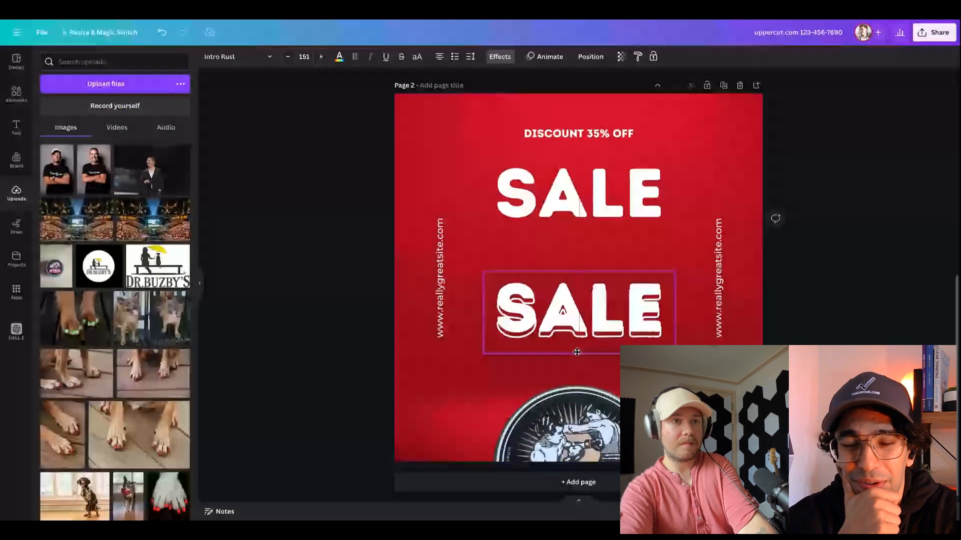
{"action": "key", "text": "ctrl+z"}
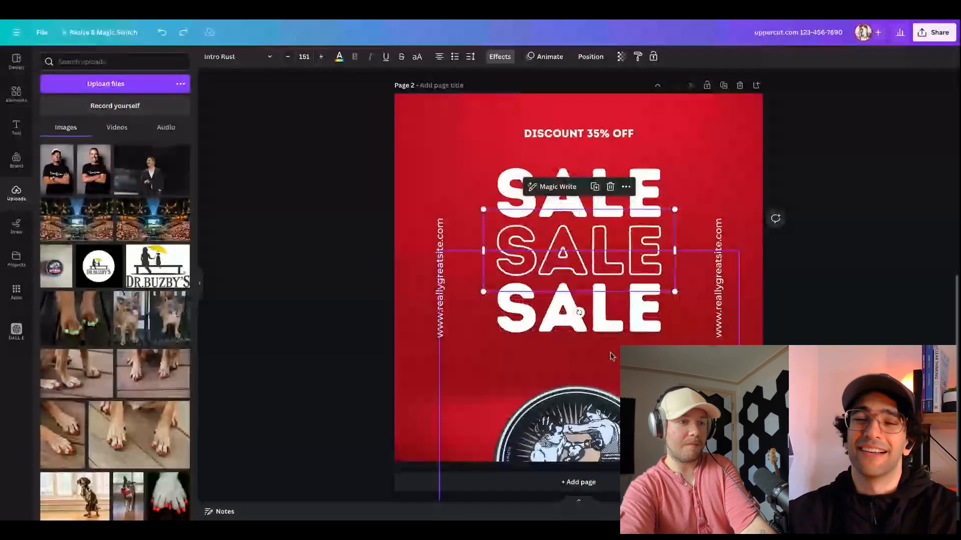
{"action": "key", "text": "ctrl+z"}
Enlarge the three SALE lines together to font size 201 and center them below the discount line
{"action": "left_click", "coordinate": [531, 225], "text": "shift"}
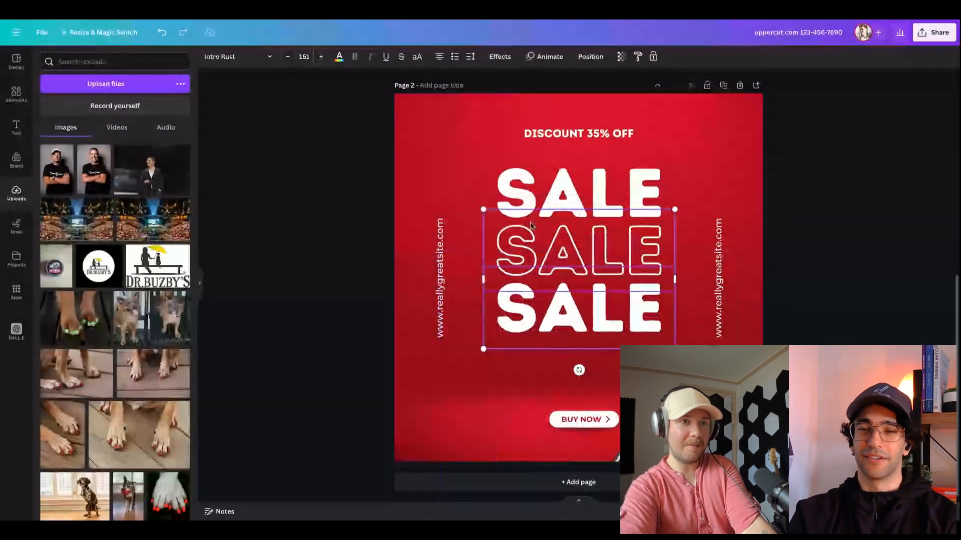
{"action": "left_click", "coordinate": [539, 206], "text": "shift"}
{"action": "left_click_drag", "start_coordinate": [676, 152], "coordinate": [715, 145]}
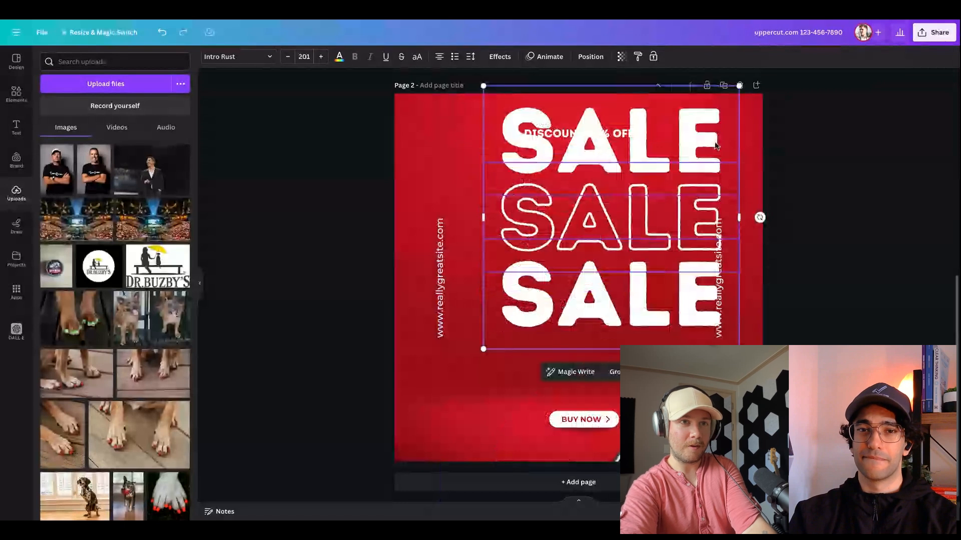
{"action": "left_click_drag", "start_coordinate": [649, 186], "coordinate": [615, 226]}
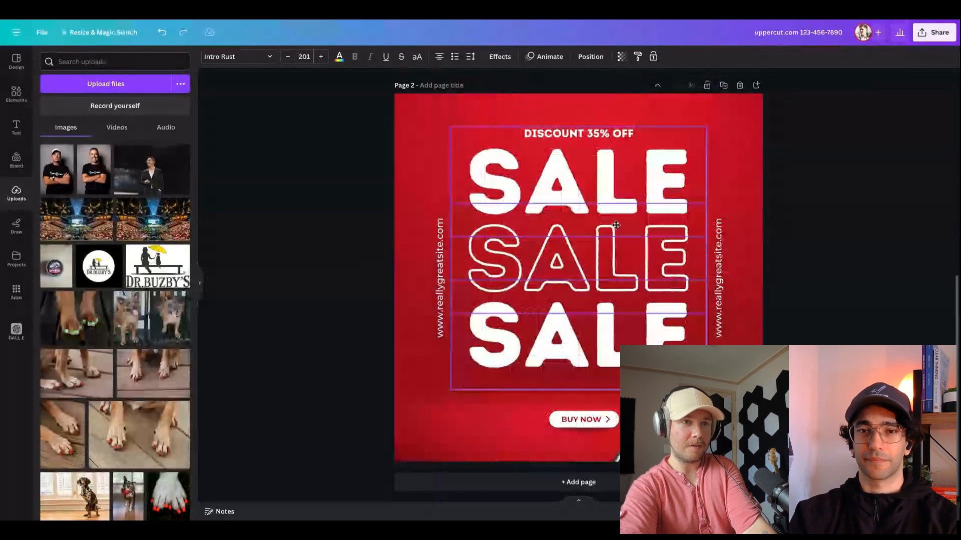
Place the pomade tin back over the SALE text and give it a Drop shadow with a reduced angle
{"action": "left_click", "coordinate": [695, 413]}
{"action": "left_click_drag", "start_coordinate": [718, 452], "coordinate": [603, 225]}
{"action": "left_click", "coordinate": [233, 57]}
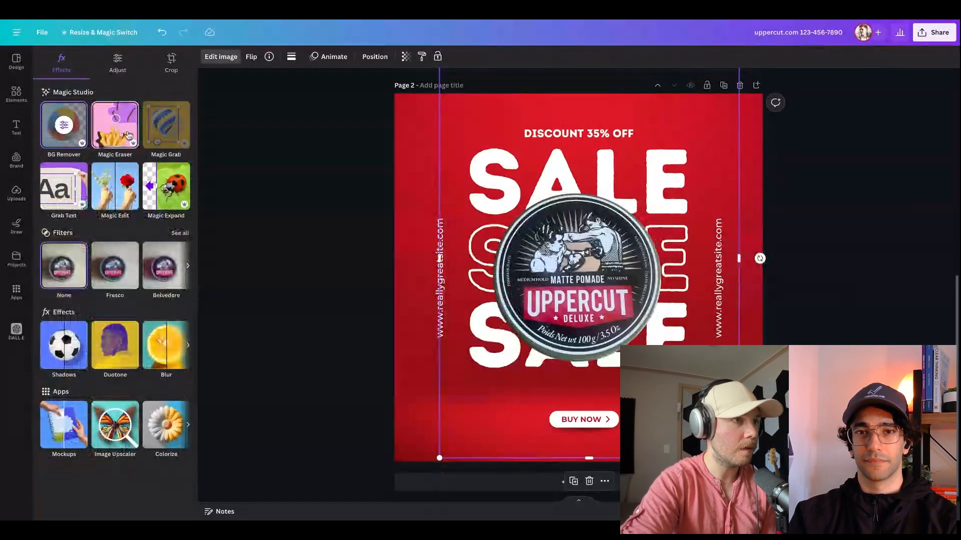
{"action": "left_click", "coordinate": [67, 355]}
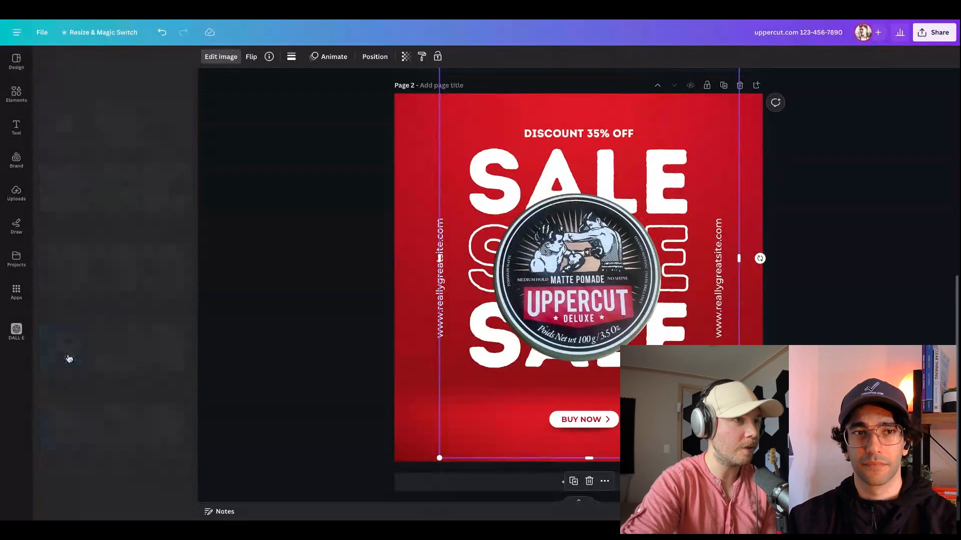
{"action": "left_click", "coordinate": [161, 174]}
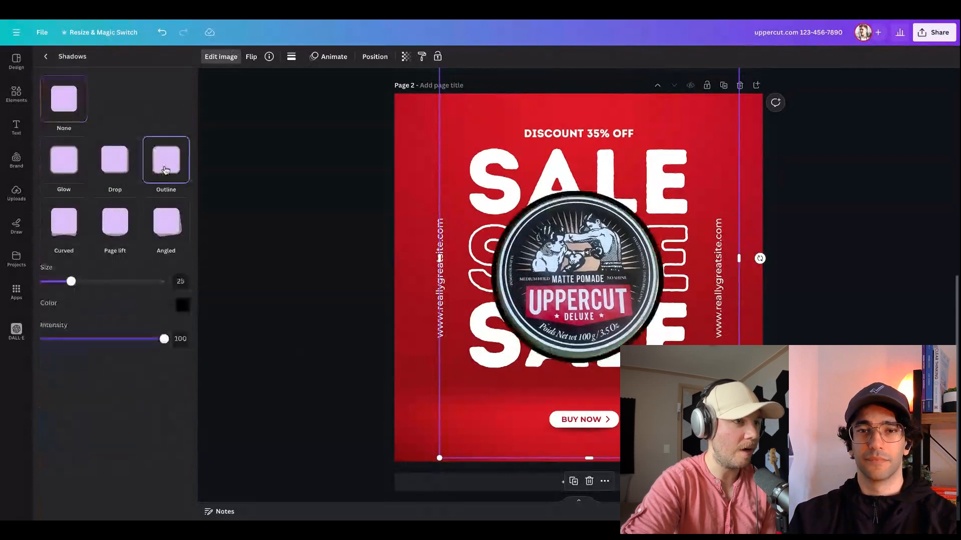
{"action": "left_click", "coordinate": [115, 161]}
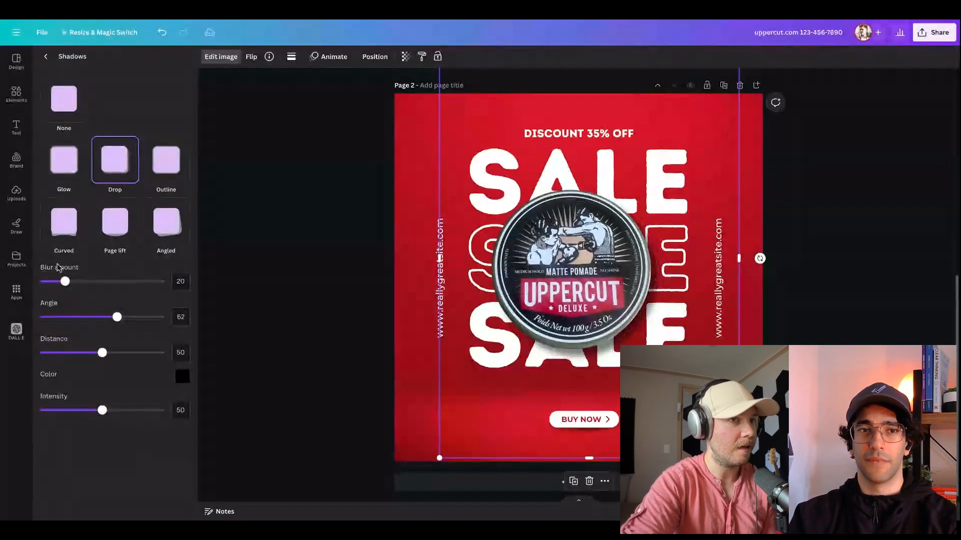
{"action": "mouse_move", "coordinate": [116, 317]}
{"action": "left_mouse_down"}
{"action": "mouse_move", "coordinate": [87, 318]}
{"action": "mouse_move", "coordinate": [174, 319]}
{"action": "mouse_move", "coordinate": [40, 319]}
{"action": "mouse_move", "coordinate": [106, 319]}
{"action": "left_mouse_up"}
{"action": "left_click", "coordinate": [913, 318]}
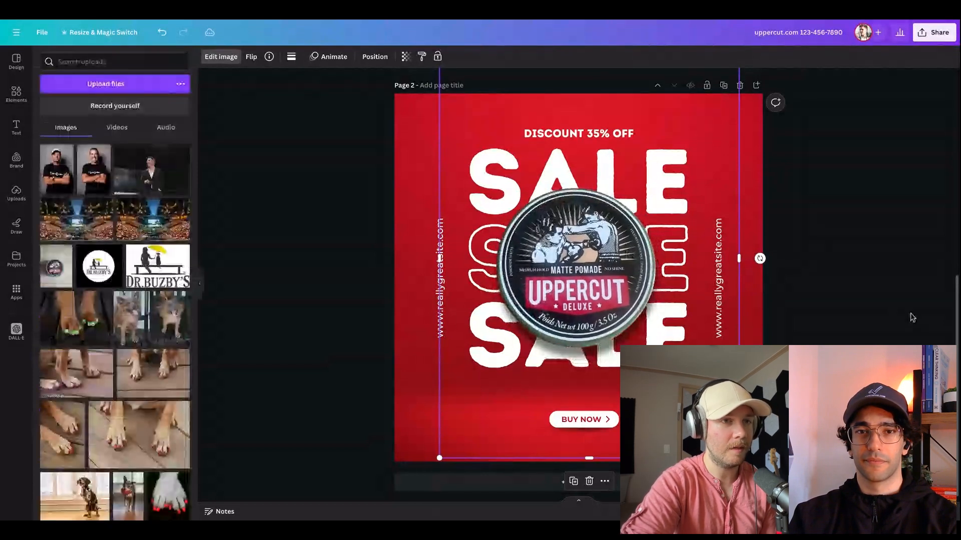
Shift the pomade tin slightly down and crop the bottom of its image frame to end above the BUY NOW button
{"action": "left_click_drag", "start_coordinate": [630, 292], "coordinate": [635, 311]}
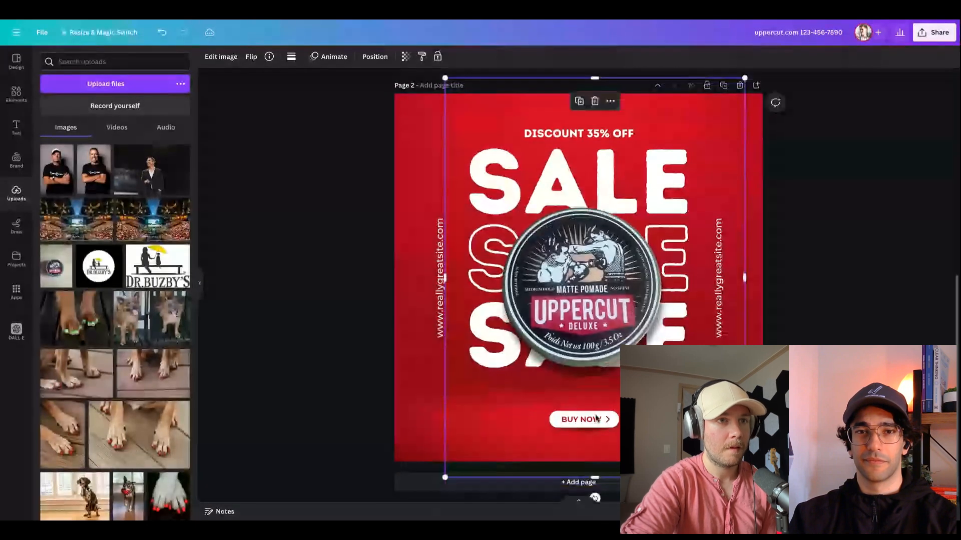
{"action": "left_click_drag", "start_coordinate": [594, 478], "coordinate": [595, 372]}
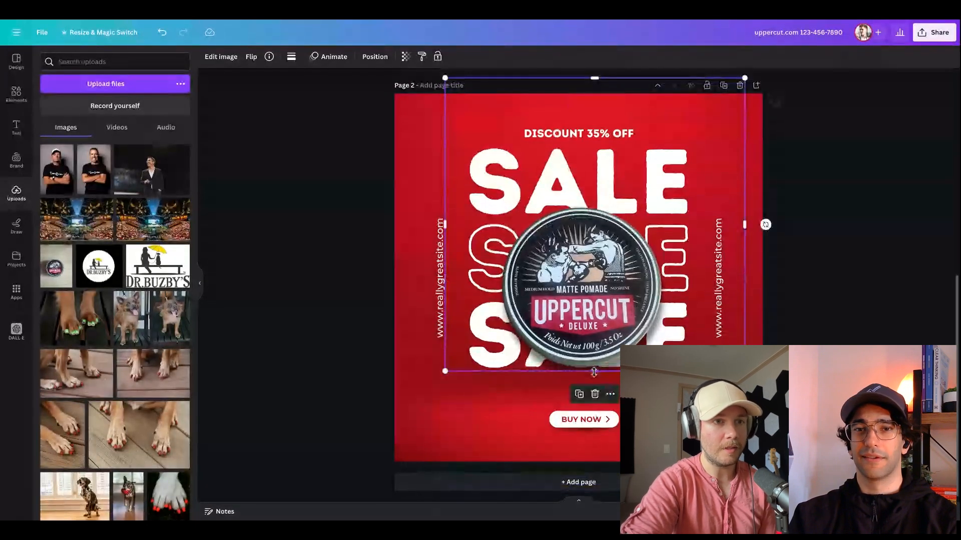
Enlarge the whole BUY NOW button to a text size of 27.6 and center it below the SALE text
{"action": "left_click", "coordinate": [595, 419]}
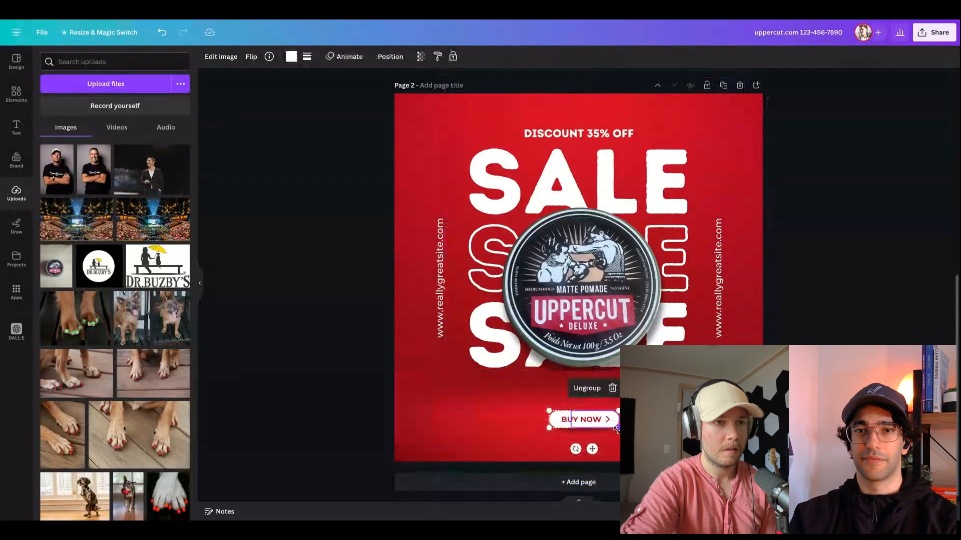
{"action": "left_click", "coordinate": [519, 435]}
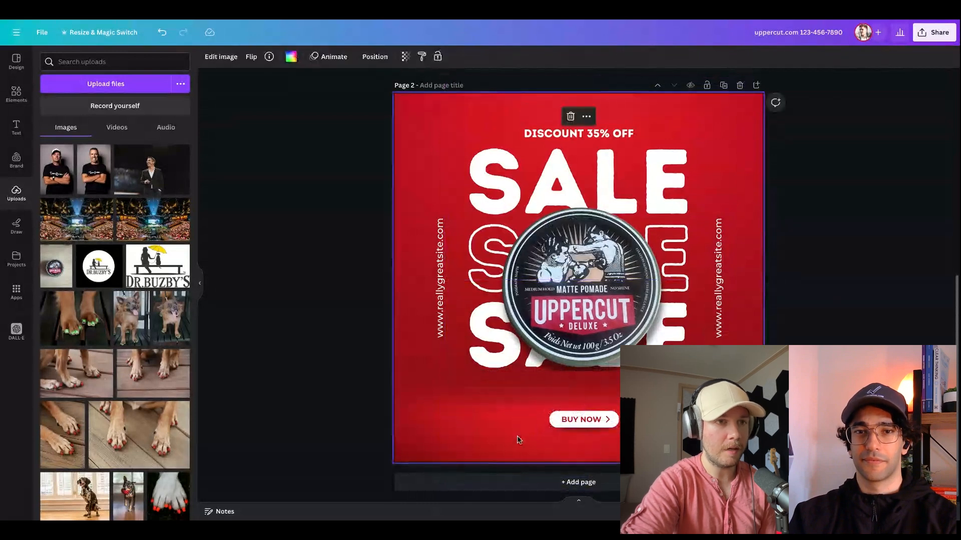
{"action": "left_click_drag", "start_coordinate": [534, 439], "coordinate": [633, 389]}
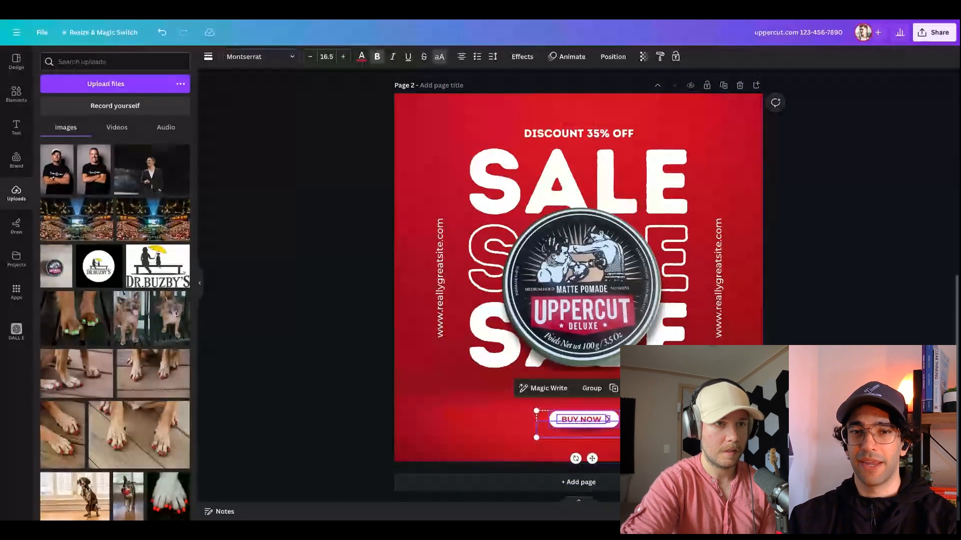
{"action": "left_click_drag", "start_coordinate": [632, 437], "coordinate": [697, 455]}
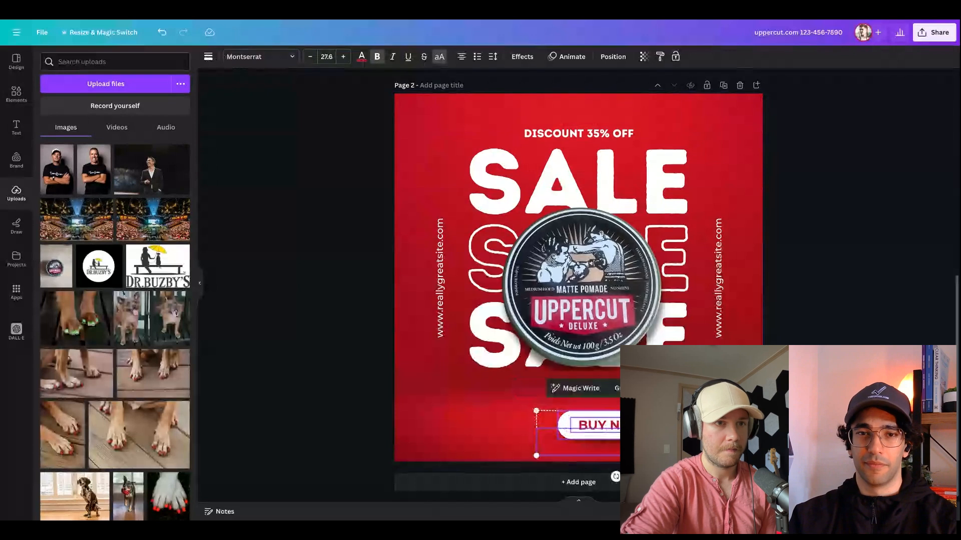
{"action": "left_click_drag", "start_coordinate": [633, 427], "coordinate": [598, 419]}
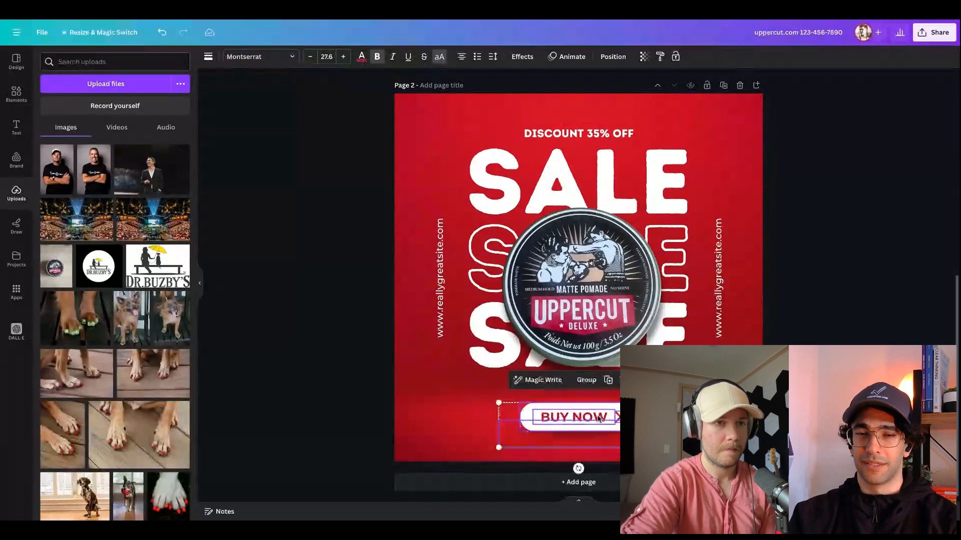
{"action": "left_click", "coordinate": [811, 400]}
Crop the pomade image frame closer around the tin and center the tin over the three SALE lines
{"action": "left_click", "coordinate": [613, 282]}
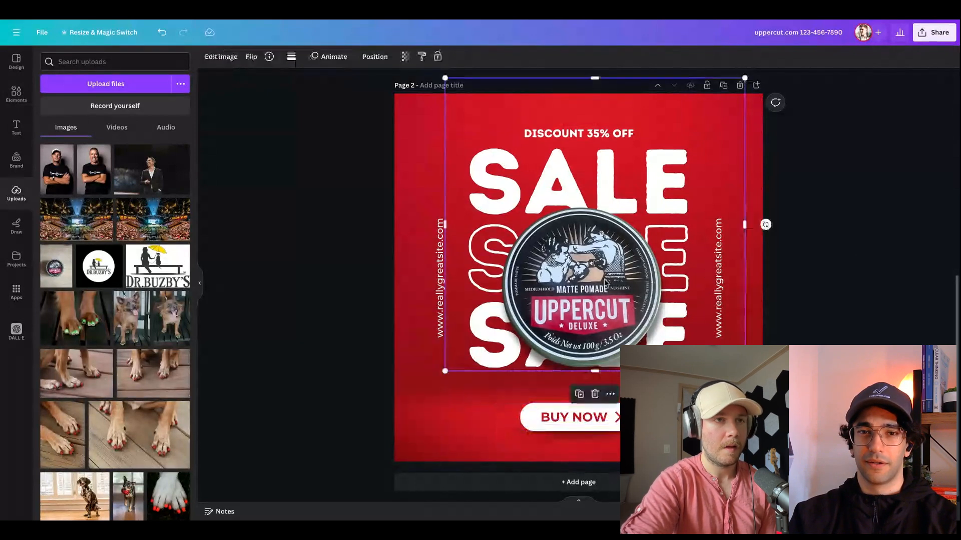
{"action": "left_click_drag", "start_coordinate": [613, 283], "coordinate": [589, 273]}
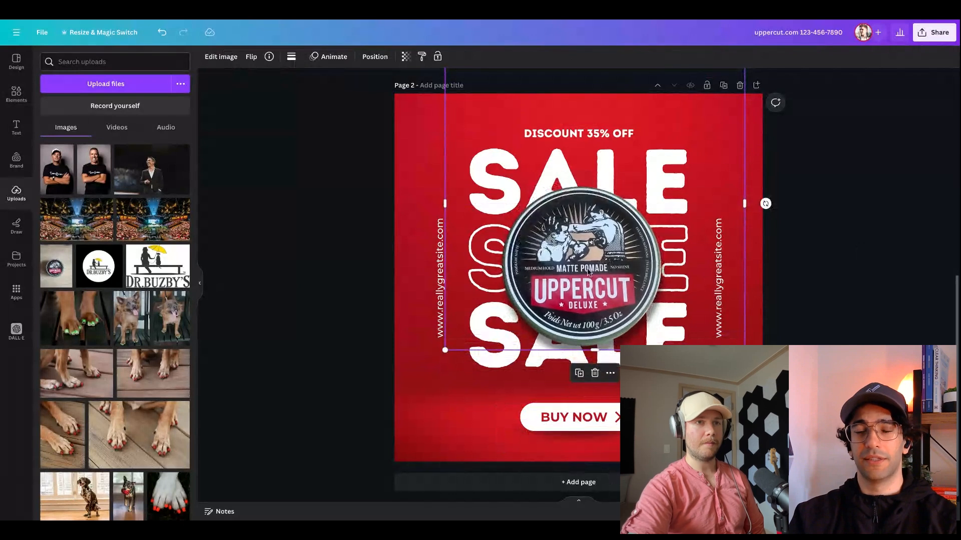
{"action": "left_click_drag", "start_coordinate": [744, 203], "coordinate": [697, 204]}
{"action": "left_click_drag", "start_coordinate": [445, 202], "coordinate": [475, 202]}
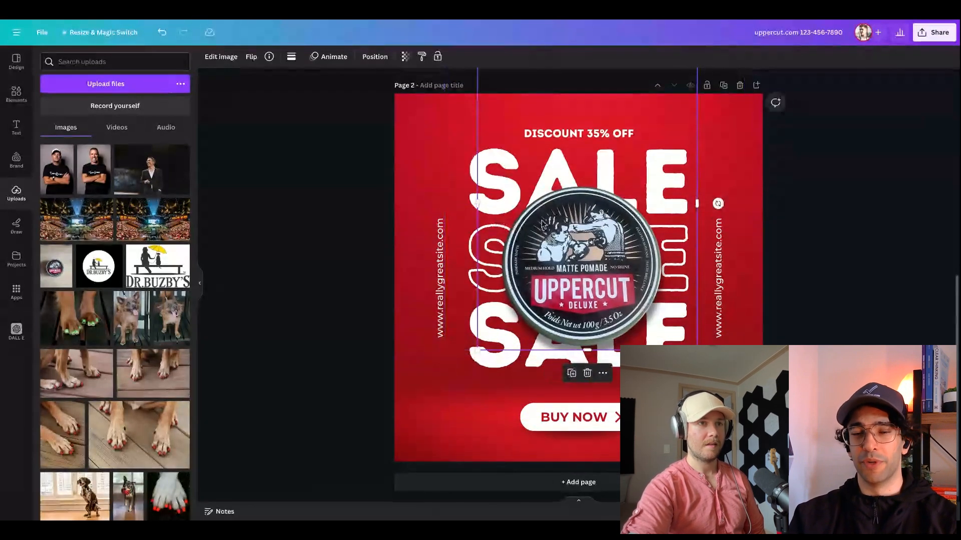
{"action": "left_click_drag", "start_coordinate": [571, 104], "coordinate": [571, 174]}
{"action": "left_click_drag", "start_coordinate": [583, 124], "coordinate": [572, 236]}
{"action": "left_click_drag", "start_coordinate": [572, 323], "coordinate": [572, 256]}
Try the Pan and Fade text animations on the DISCOUNT 35% OFF line and apply Blur on enter
{"action": "left_click", "coordinate": [553, 134]}
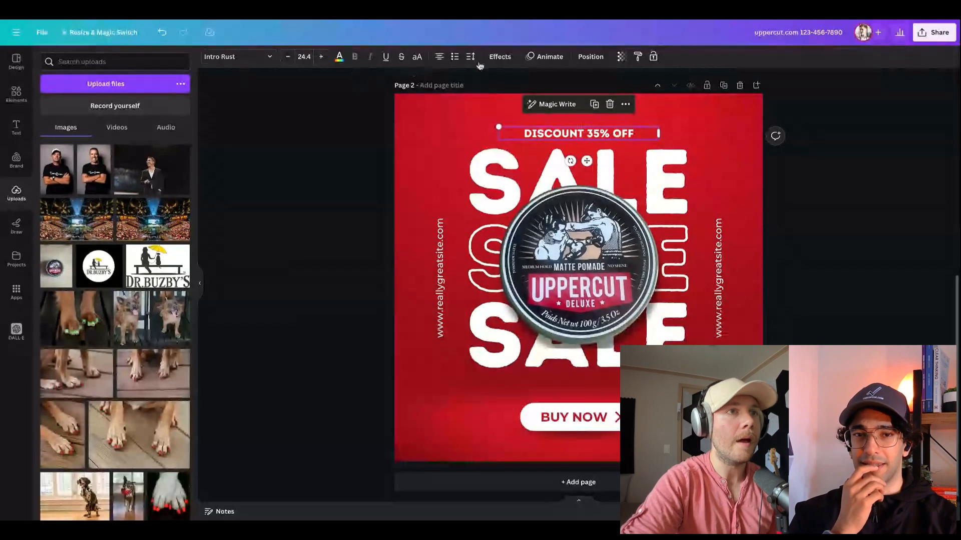
{"action": "left_click", "coordinate": [545, 60]}
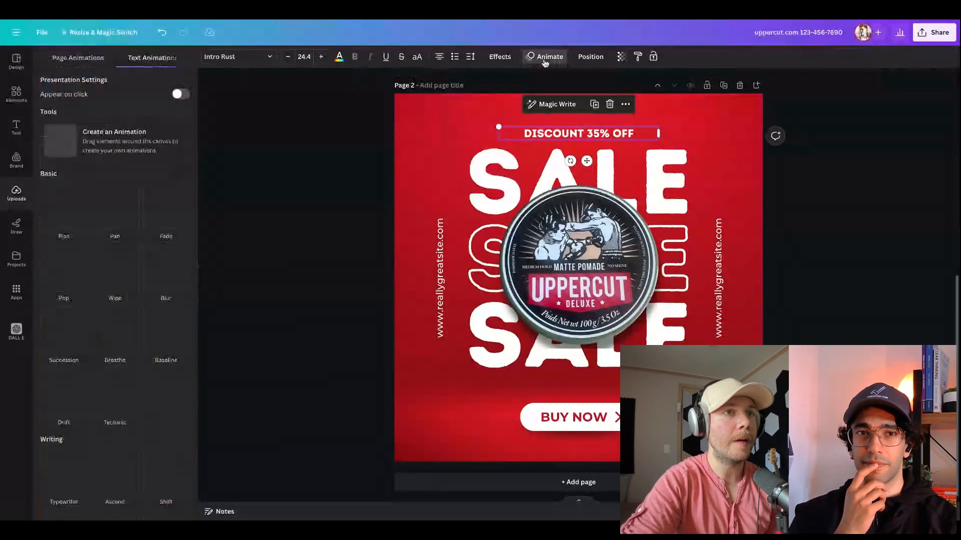
{"action": "left_click", "coordinate": [109, 217]}
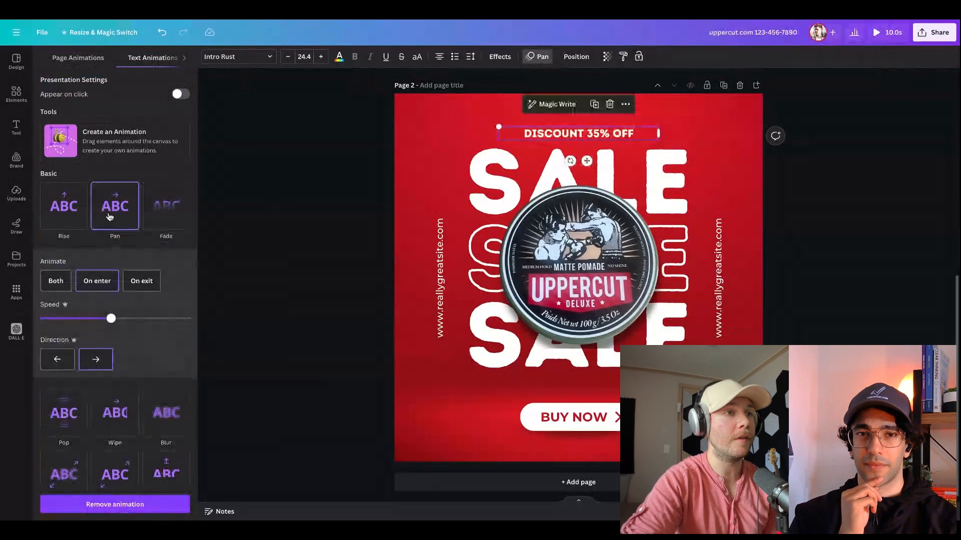
{"action": "left_click", "coordinate": [177, 217]}
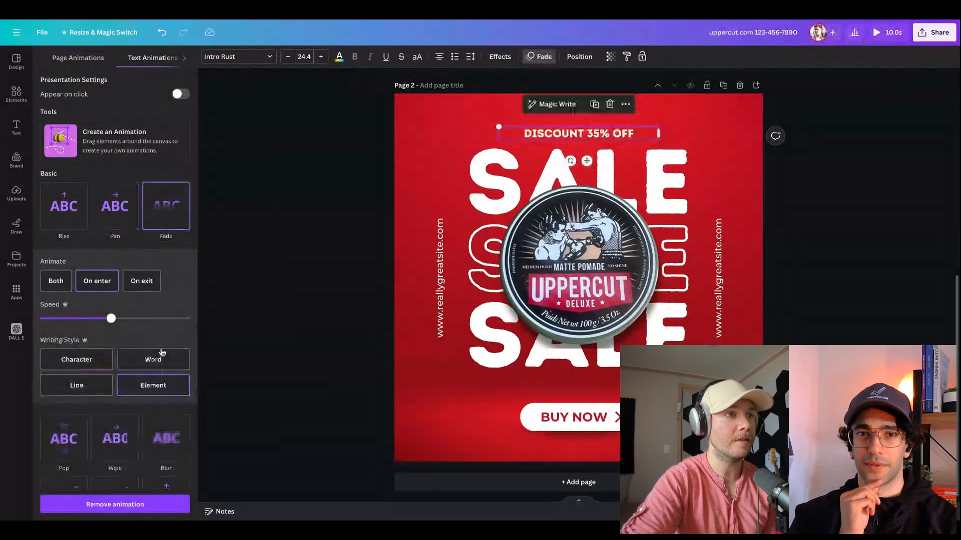
{"action": "left_click", "coordinate": [166, 439]}
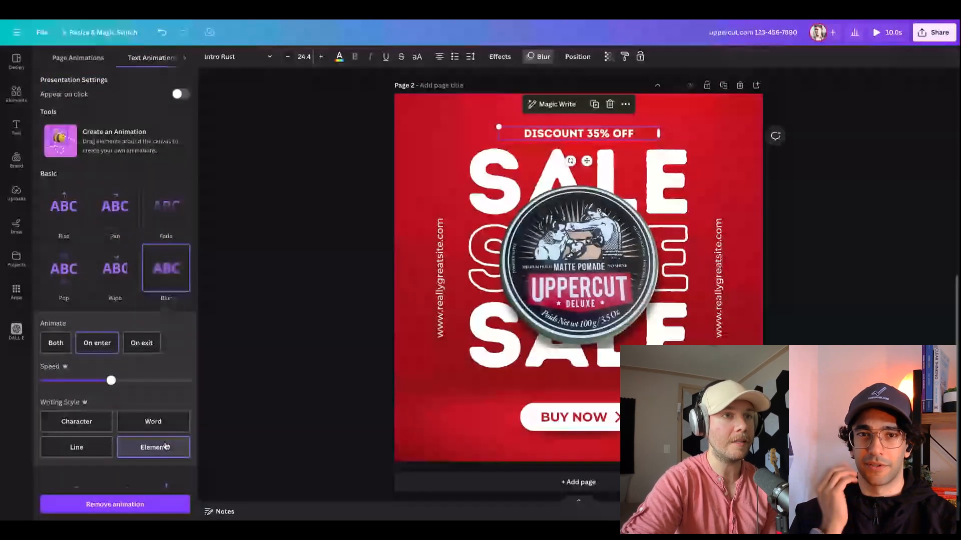
Apply the Background text effect in the yellow document color to the DISCOUNT 35% OFF line on page 2
{"action": "left_click", "coordinate": [500, 57]}
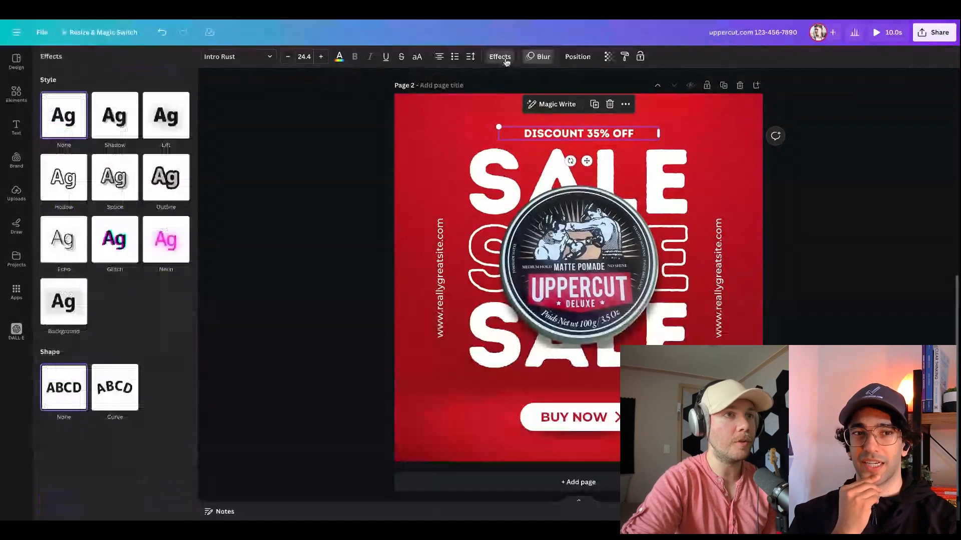
{"action": "left_click", "coordinate": [166, 240]}
{"action": "left_click", "coordinate": [65, 346]}
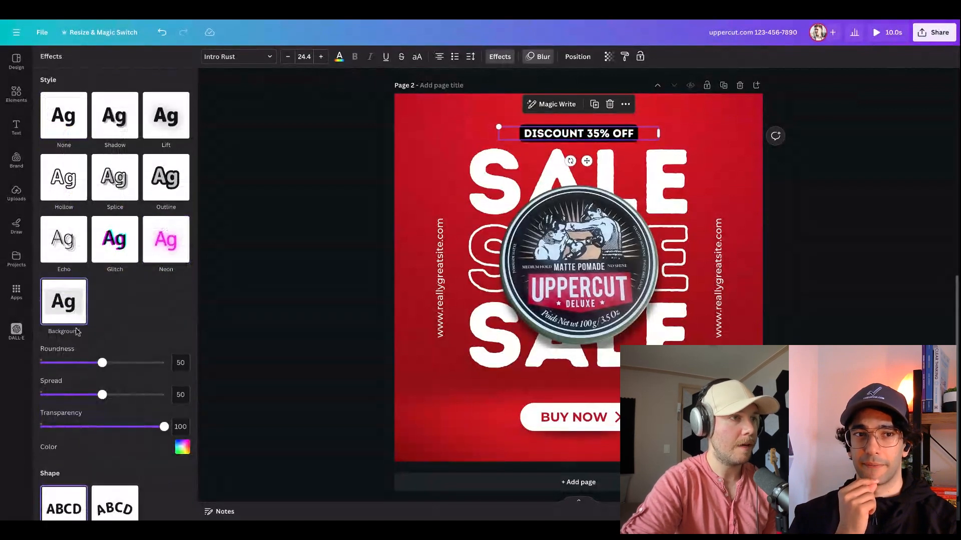
{"action": "left_click", "coordinate": [182, 447]}
{"action": "left_click", "coordinate": [174, 295]}
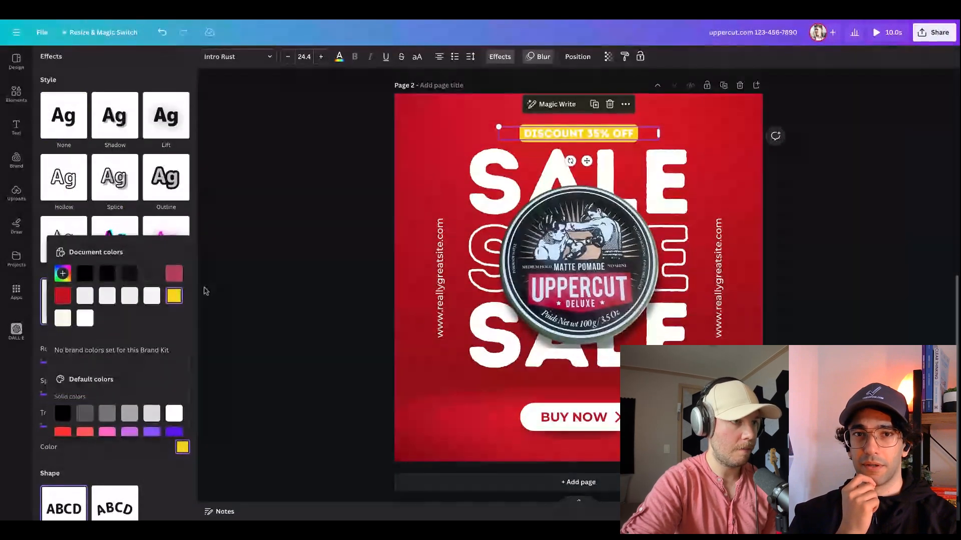
{"action": "left_click", "coordinate": [274, 332]}
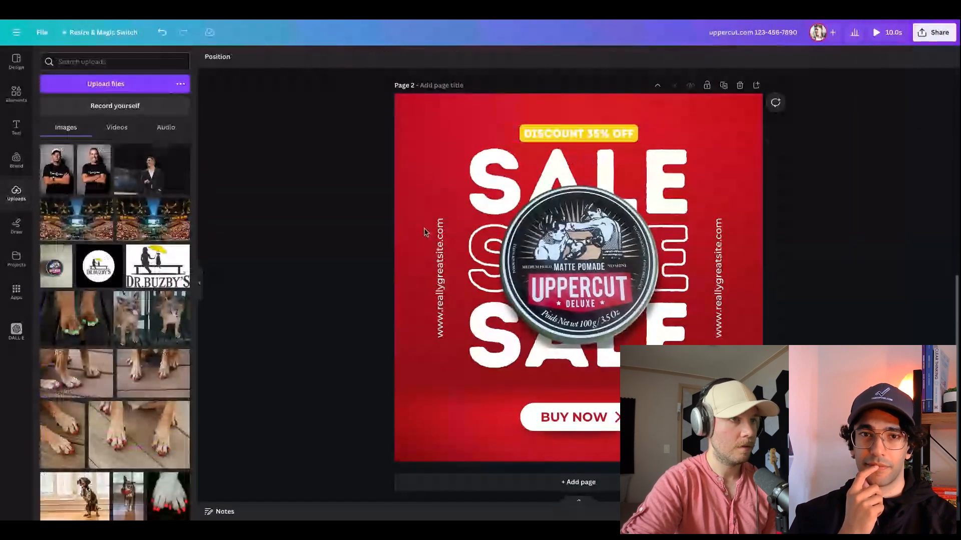
Change the text color of the DISCOUNT 35% OFF line to black
{"action": "left_click", "coordinate": [546, 134]}
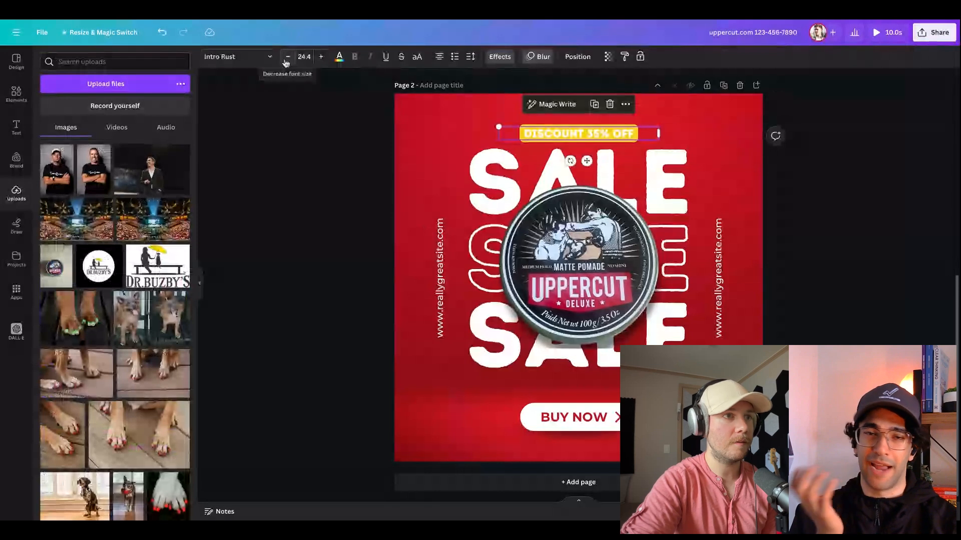
{"action": "left_click", "coordinate": [340, 57]}
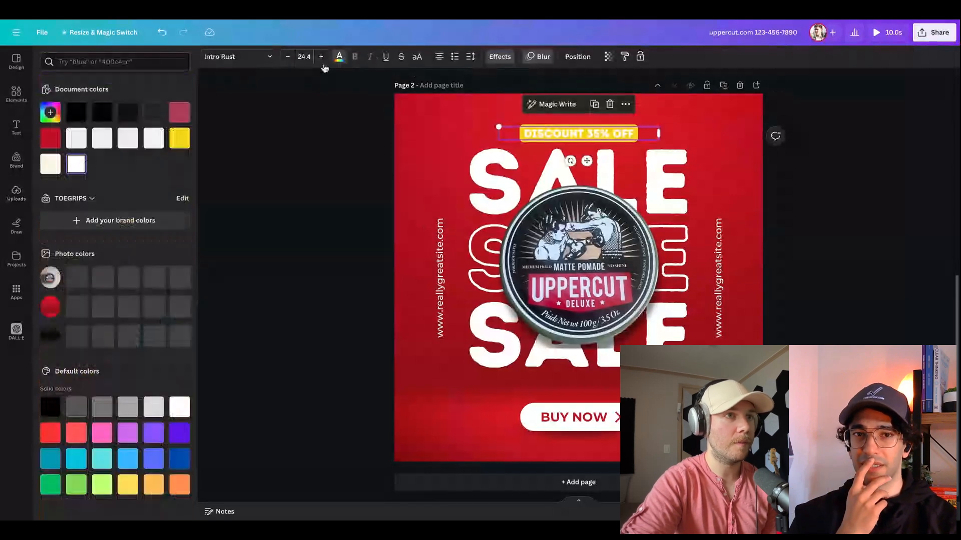
{"action": "left_click", "coordinate": [74, 113]}
{"action": "left_click", "coordinate": [336, 165]}
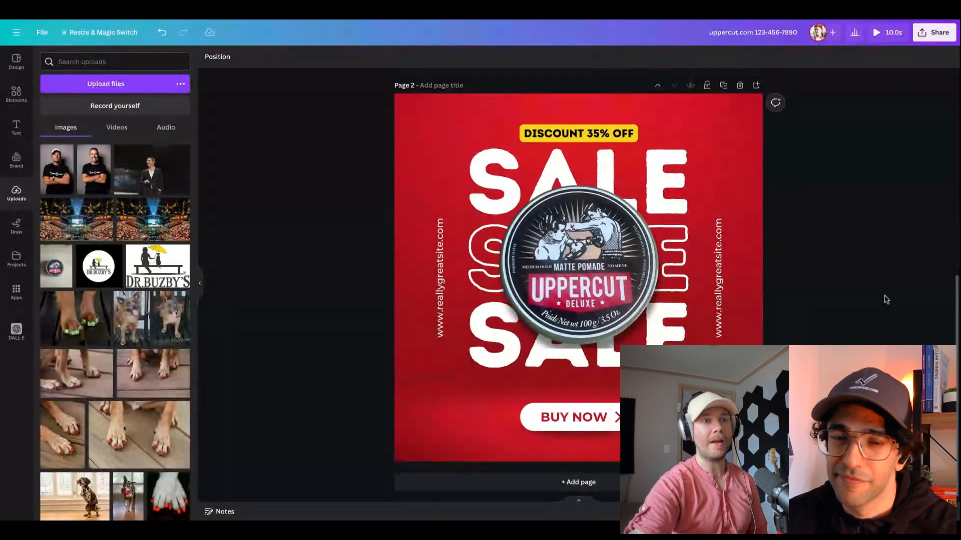
Try the red document color on the large shape behind the tin on page 1 and undo it
{"action": "scroll", "coordinate": [884, 296], "scroll_direction": "up", "scroll_amount": 5}
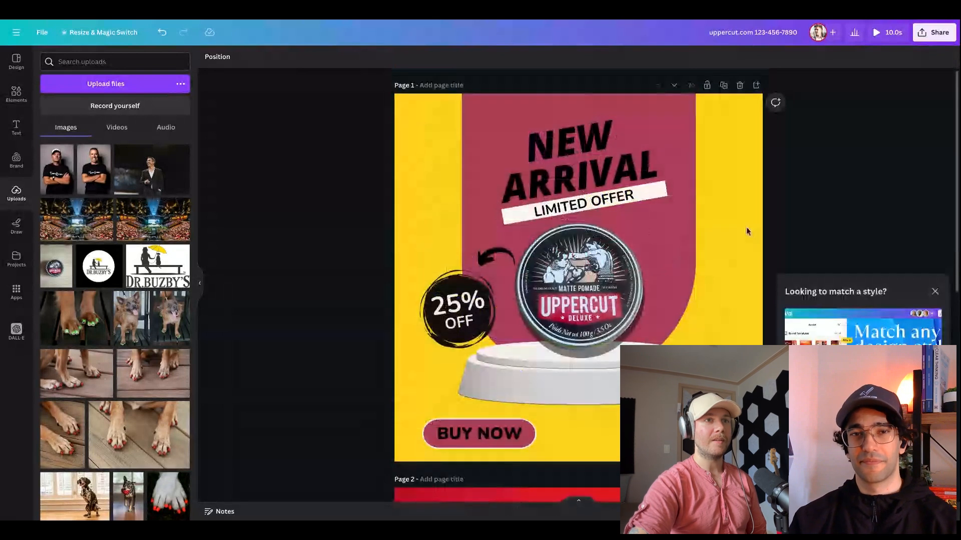
{"action": "left_click", "coordinate": [673, 226]}
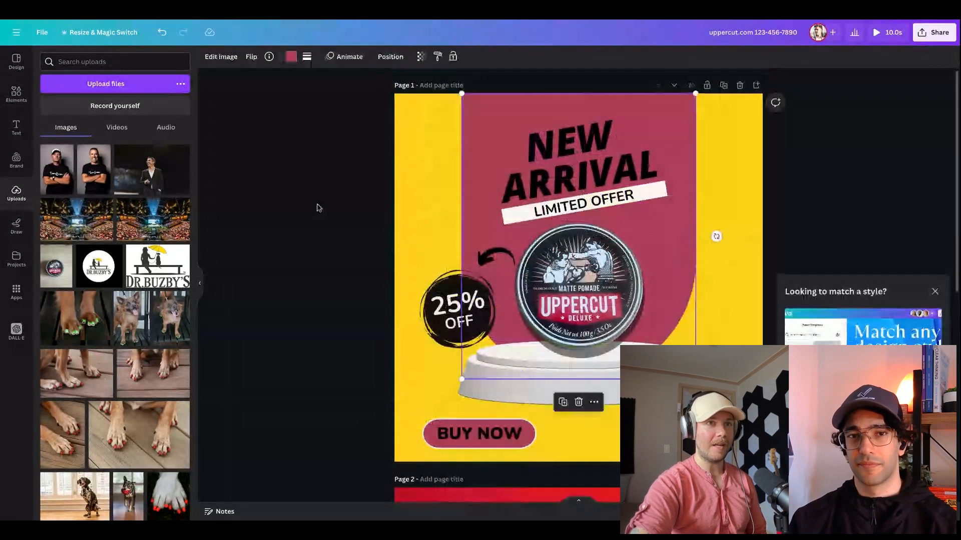
{"action": "left_click", "coordinate": [291, 57]}
{"action": "left_click", "coordinate": [50, 138]}
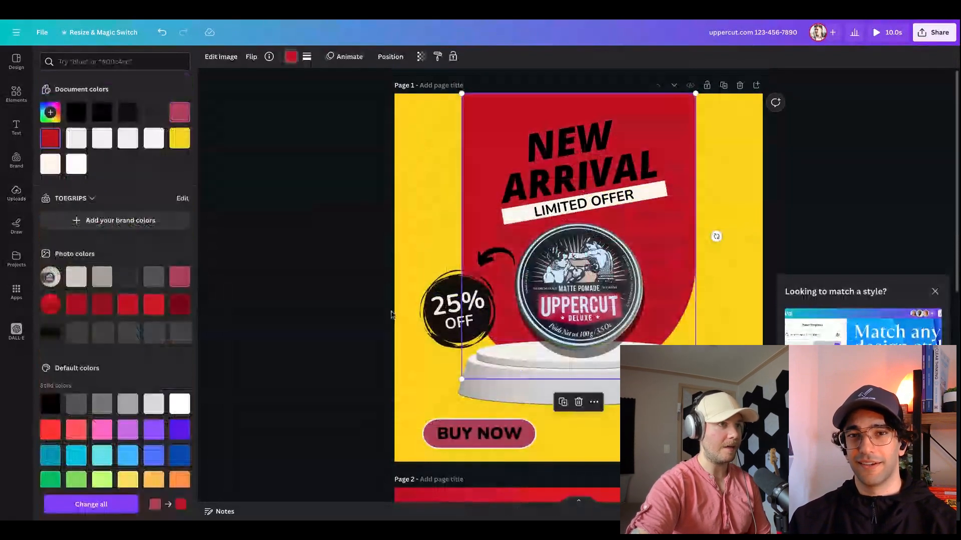
{"action": "left_click", "coordinate": [436, 427]}
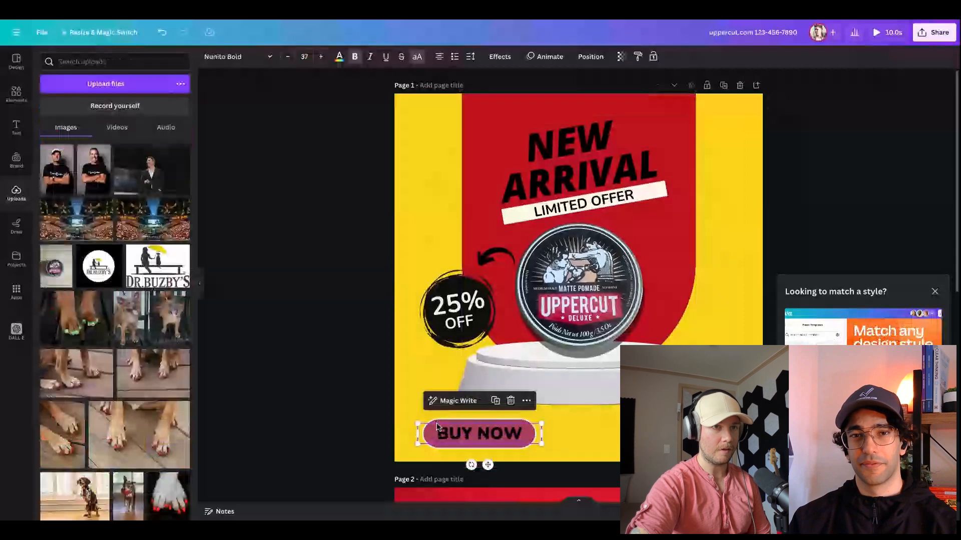
{"action": "left_click", "coordinate": [311, 354]}
{"action": "key", "text": "ctrl+z"}
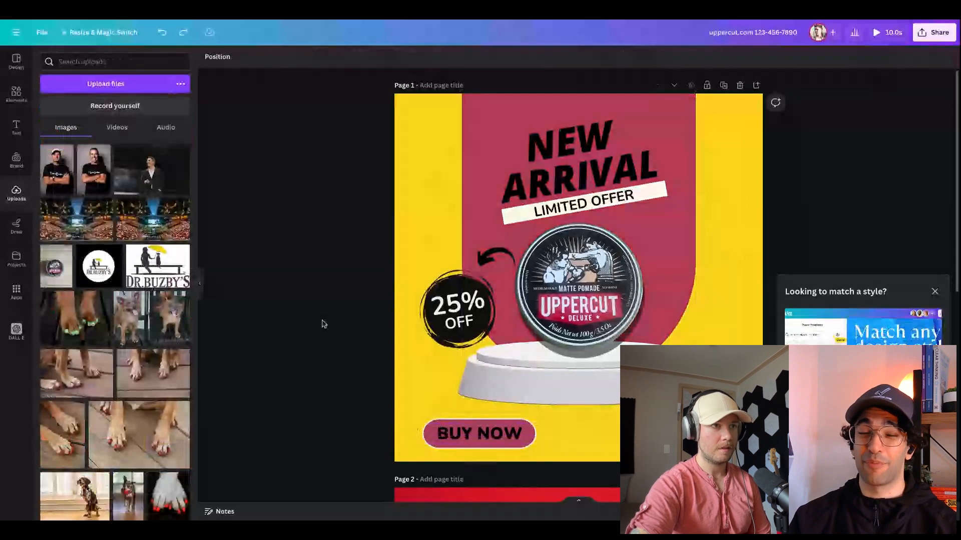
{"action": "left_click", "coordinate": [934, 292]}
Return to page 2 and search the design templates for "ads"
{"action": "scroll", "coordinate": [874, 290], "scroll_direction": "down", "scroll_amount": 1}
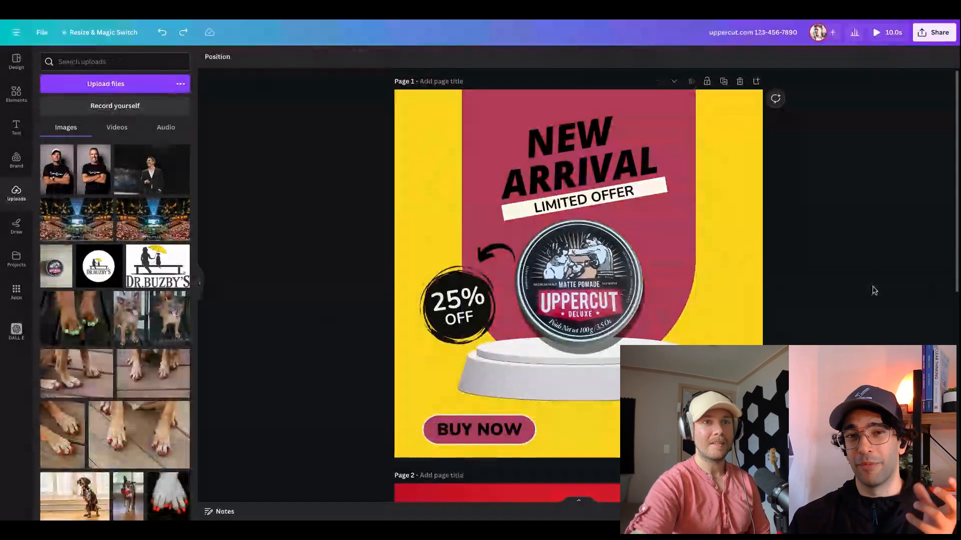
{"action": "scroll", "coordinate": [874, 291], "scroll_direction": "down", "scroll_amount": 3}
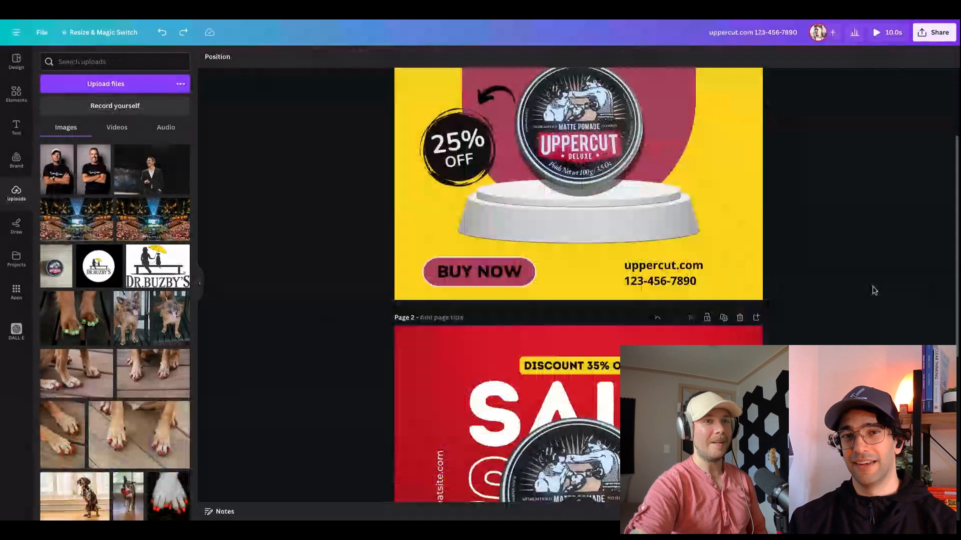
{"action": "scroll", "coordinate": [874, 291], "scroll_direction": "down", "scroll_amount": 4}
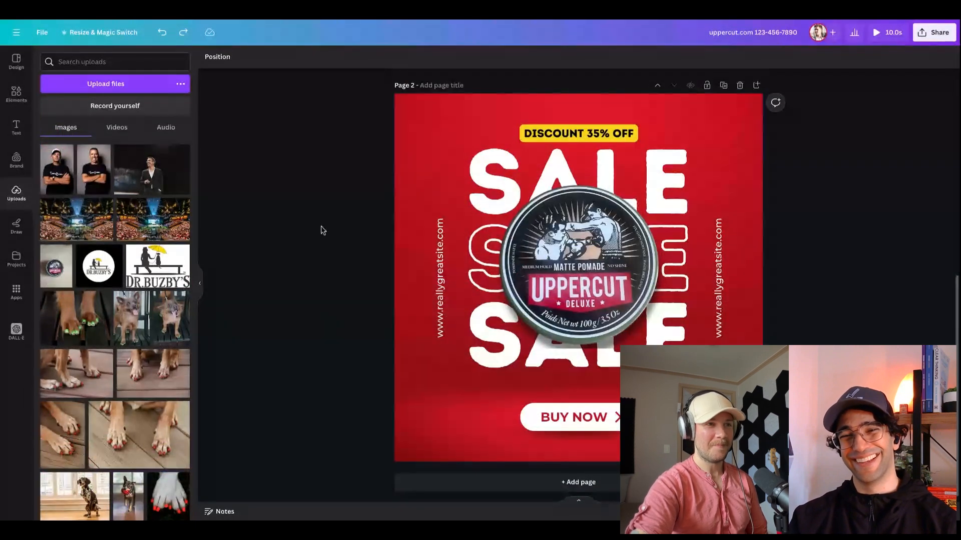
{"action": "left_click", "coordinate": [136, 58]}
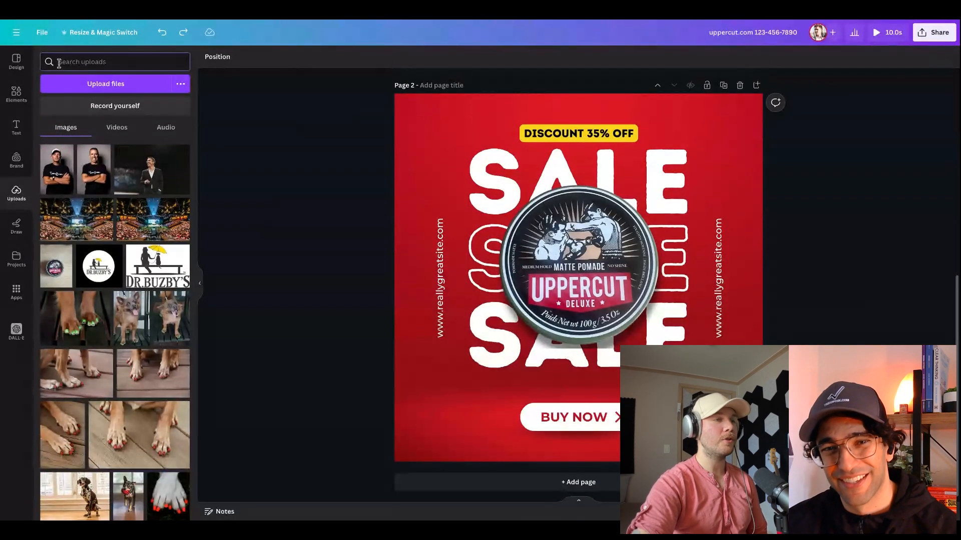
{"action": "left_click", "coordinate": [16, 62]}
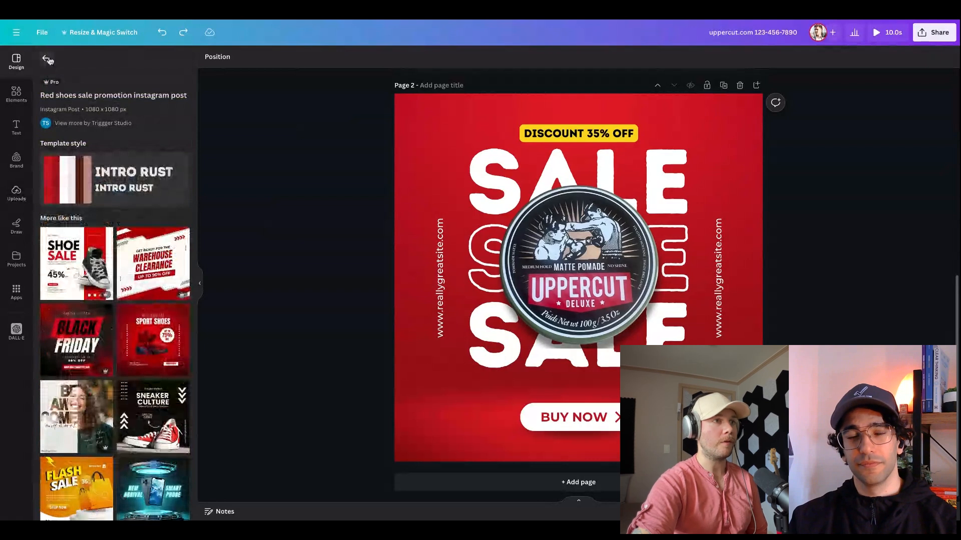
{"action": "left_click", "coordinate": [46, 59]}
{"action": "left_click", "coordinate": [112, 62]}
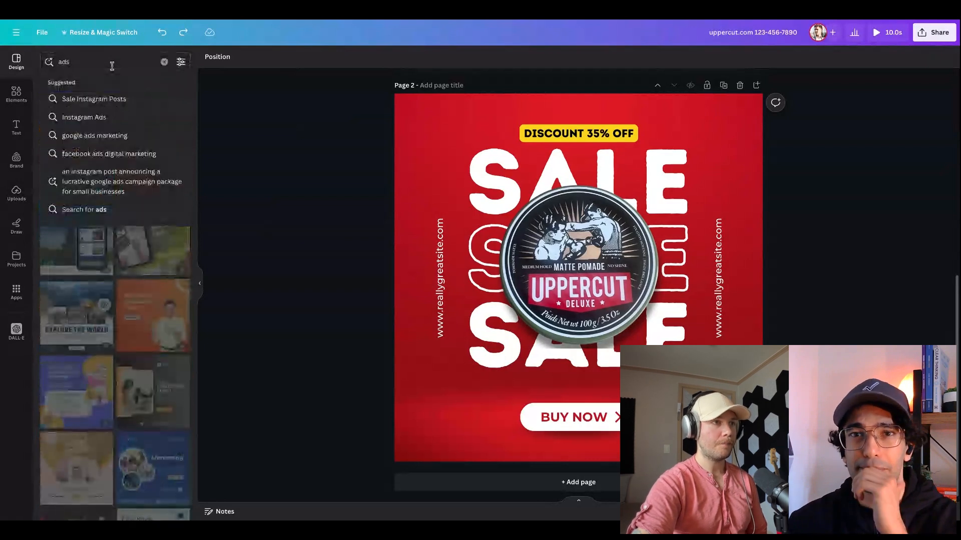
{"action": "key", "text": "Return"}
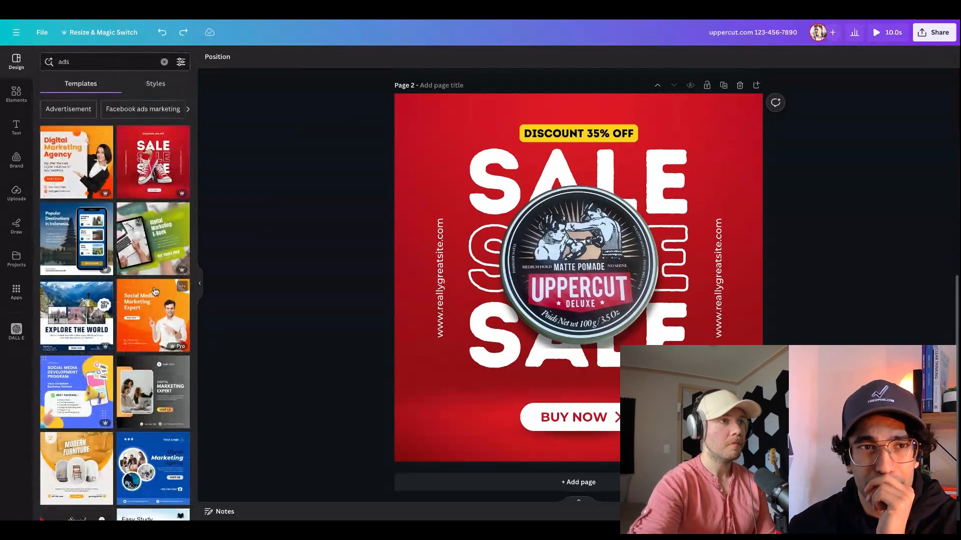
Apply the Yoga Classes Ads Instagram Post template to page 2 and delete the yoga model cutout from the phone
{"action": "scroll", "coordinate": [155, 293], "scroll_direction": "down", "scroll_amount": 5}
{"action": "scroll", "coordinate": [155, 293], "scroll_direction": "down", "scroll_amount": 5}
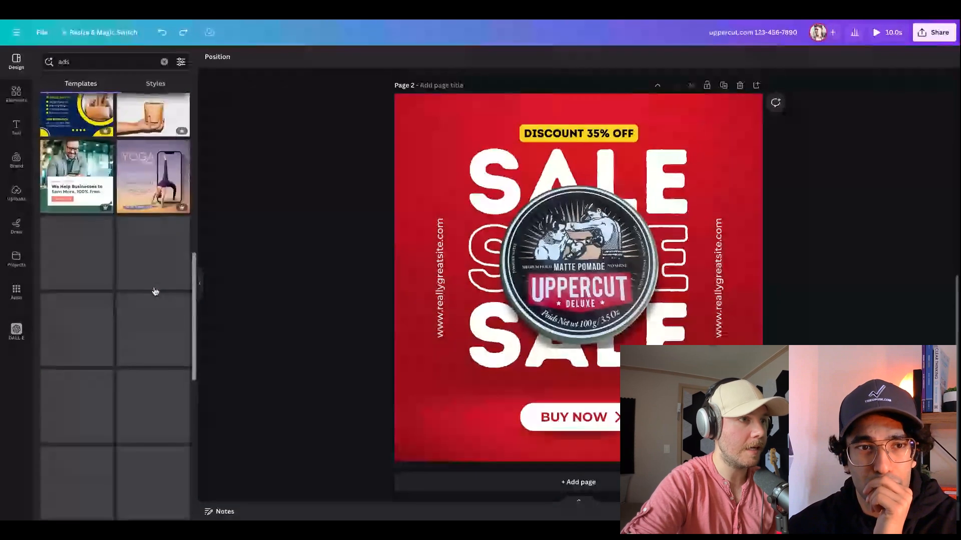
{"action": "scroll", "coordinate": [154, 222], "scroll_direction": "up", "scroll_amount": 1}
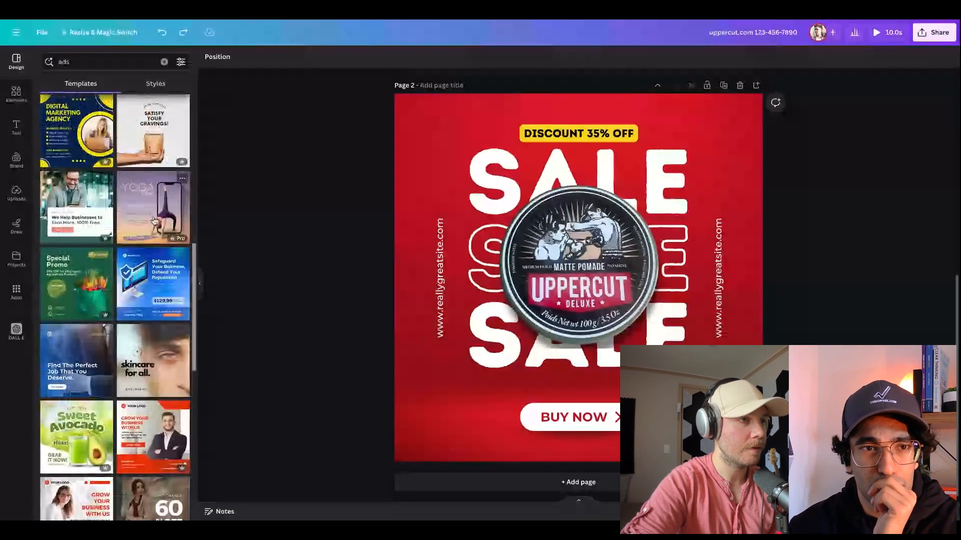
{"action": "scroll", "coordinate": [154, 221], "scroll_direction": "down", "scroll_amount": 5}
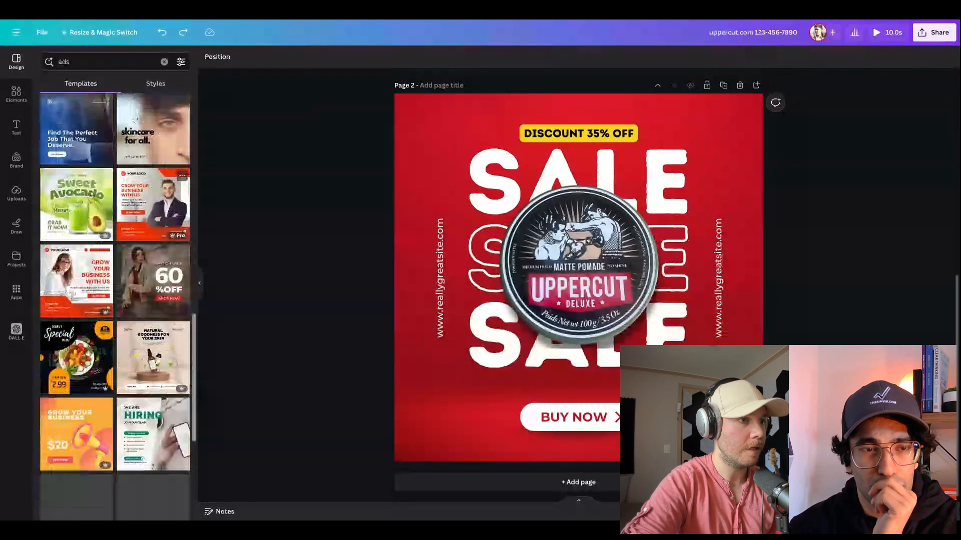
{"action": "scroll", "coordinate": [155, 251], "scroll_direction": "up", "scroll_amount": 4}
{"action": "left_click", "coordinate": [160, 180]}
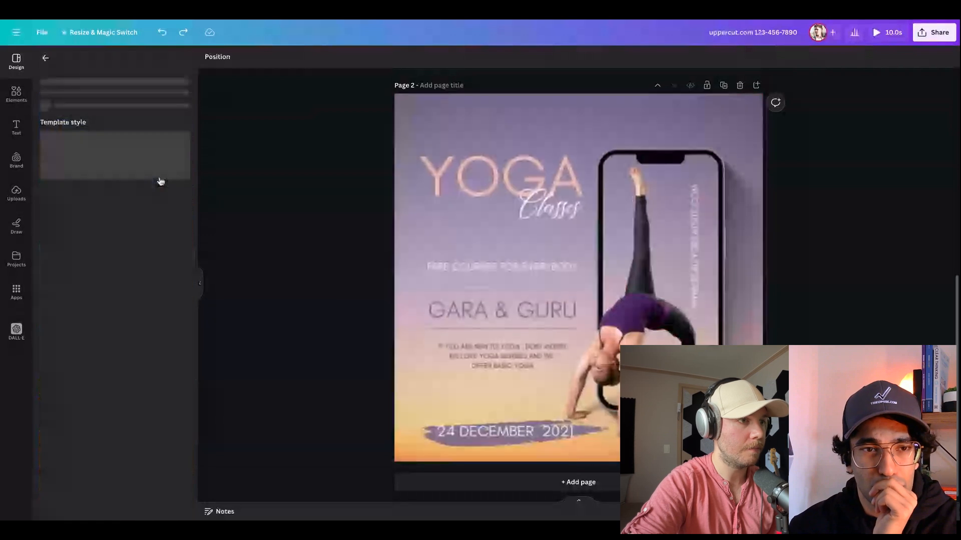
{"action": "left_click", "coordinate": [642, 328]}
{"action": "key", "text": "Delete"}
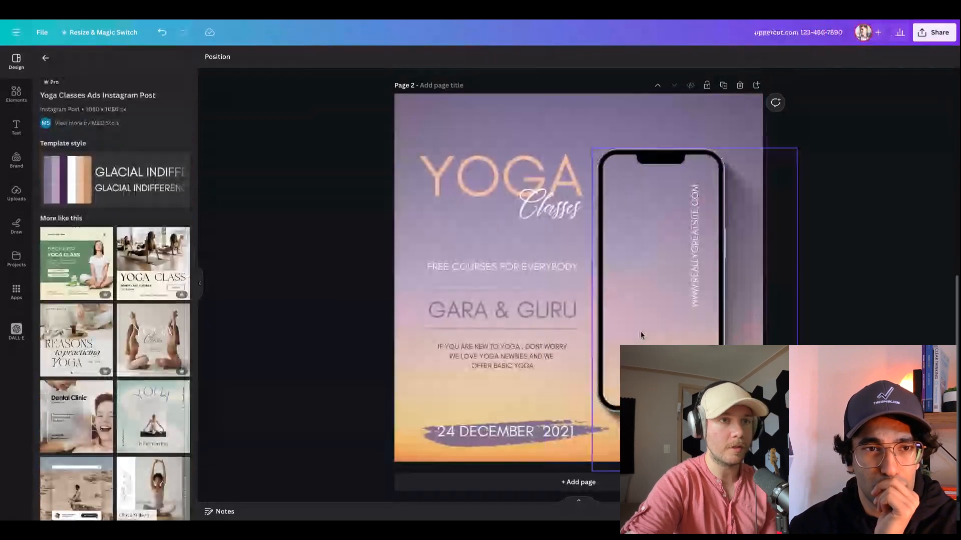
Insert the uploaded pomade photo on the yoga design and remove its background
{"action": "left_click", "coordinate": [17, 194]}
{"action": "left_click", "coordinate": [56, 267]}
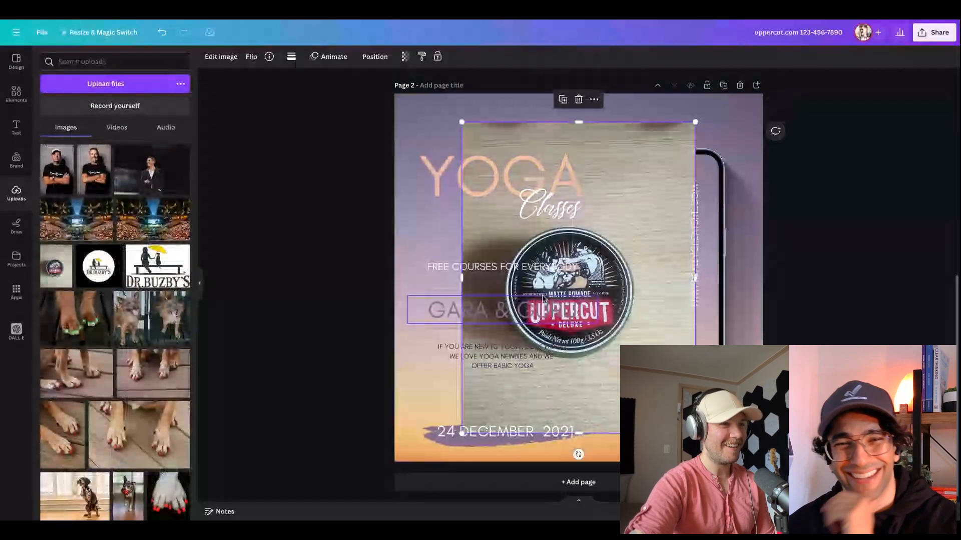
{"action": "right_click", "coordinate": [624, 291]}
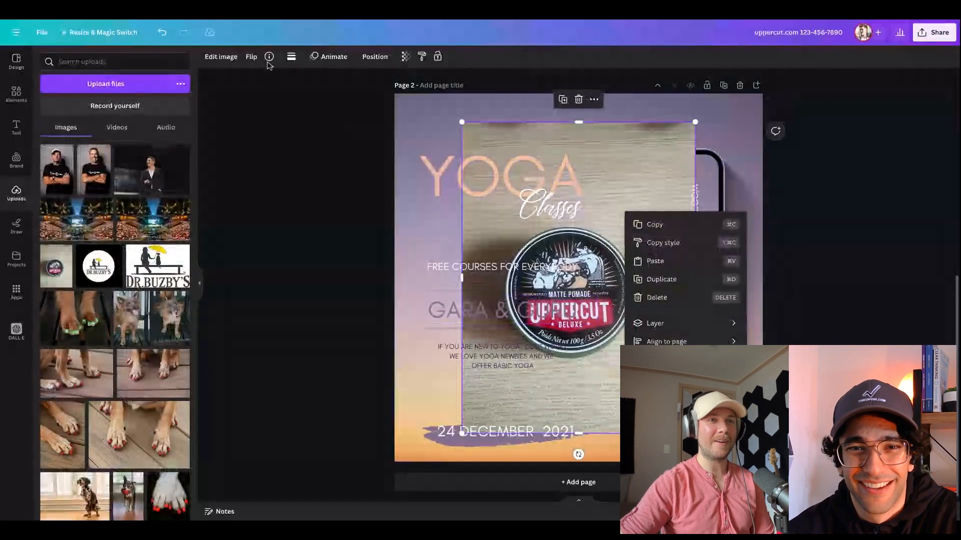
{"action": "left_click", "coordinate": [221, 61]}
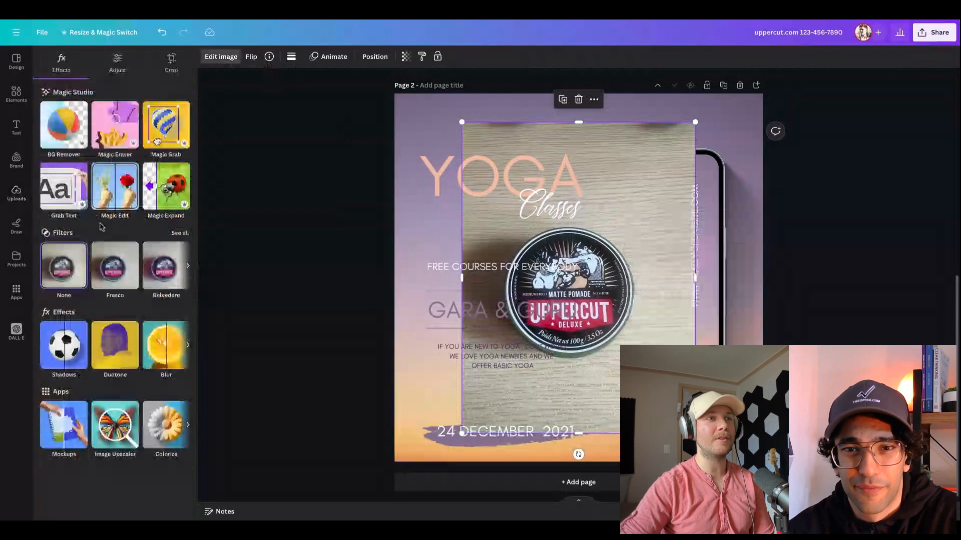
{"action": "left_click", "coordinate": [66, 136]}
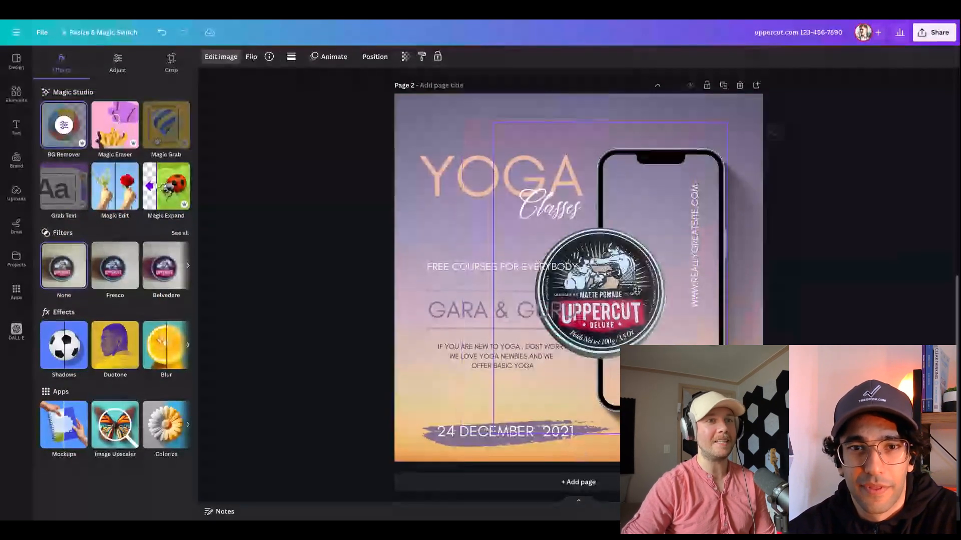
Place the pomade tin over the lower part of the phone, adjusting its layer order and enlarging it slightly
{"action": "left_click_drag", "start_coordinate": [637, 290], "coordinate": [677, 356]}
{"action": "right_click", "coordinate": [676, 232]}
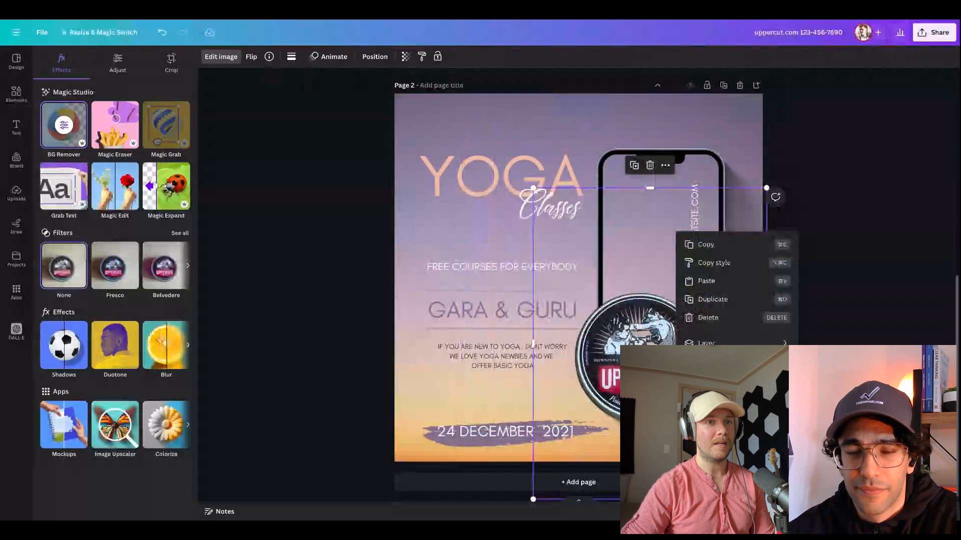
{"action": "mouse_move", "coordinate": [726, 343]}
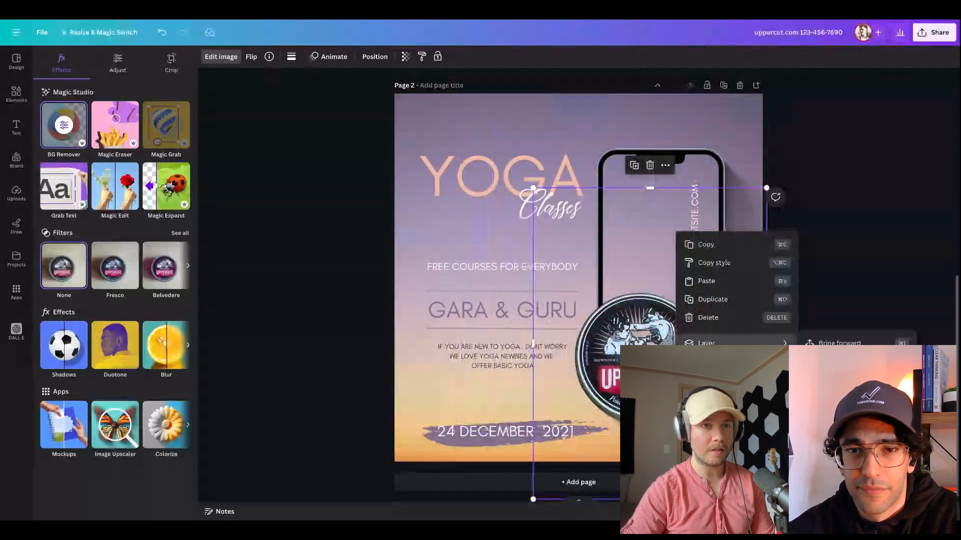
{"action": "left_click", "coordinate": [839, 380]}
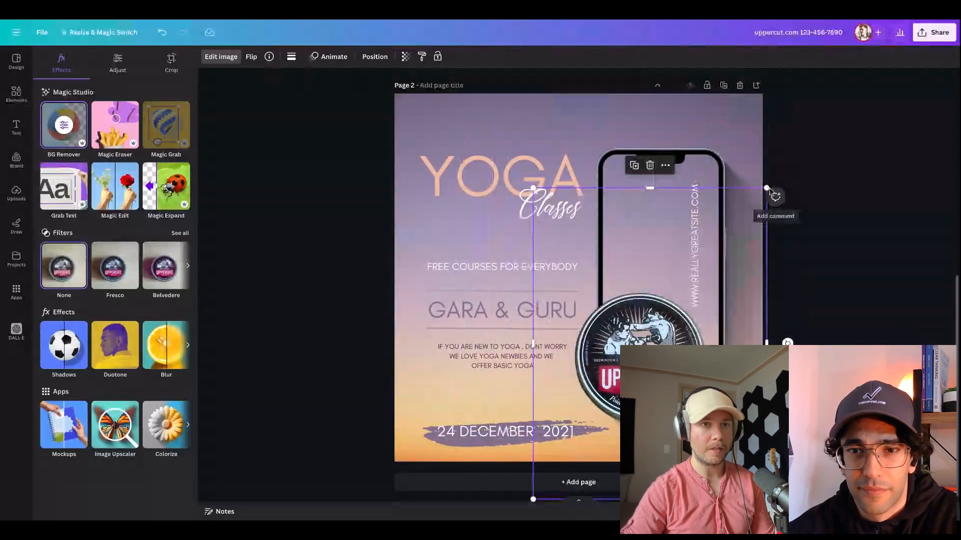
{"action": "left_click_drag", "start_coordinate": [776, 196], "coordinate": [800, 167]}
{"action": "left_click_drag", "start_coordinate": [674, 327], "coordinate": [666, 329]}
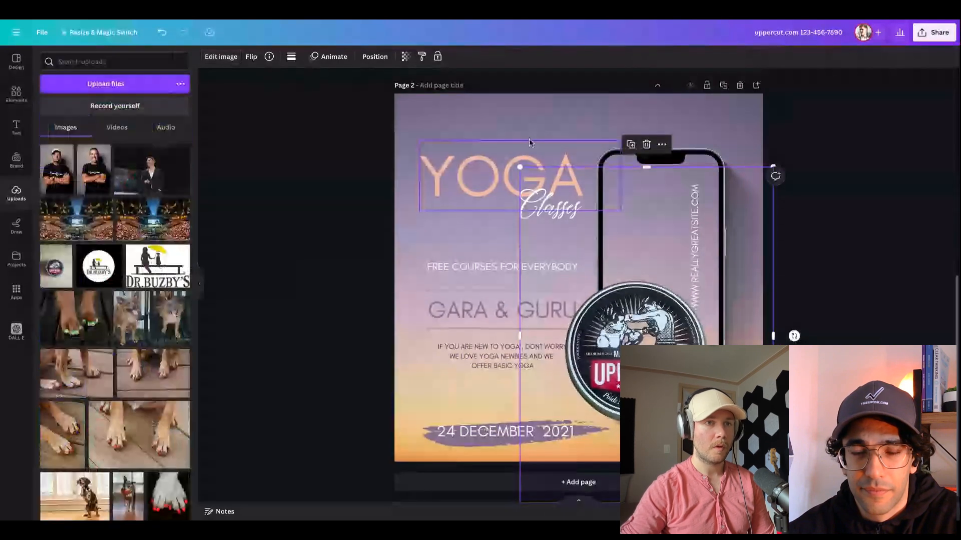
Set the page 2 background to the document color #ac3f5b
{"action": "left_click", "coordinate": [531, 127]}
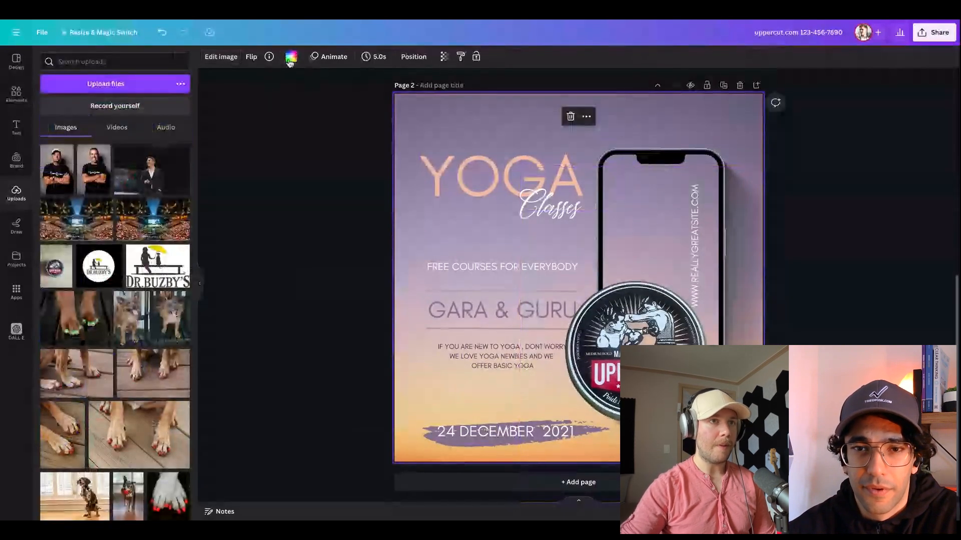
{"action": "left_click", "coordinate": [290, 57]}
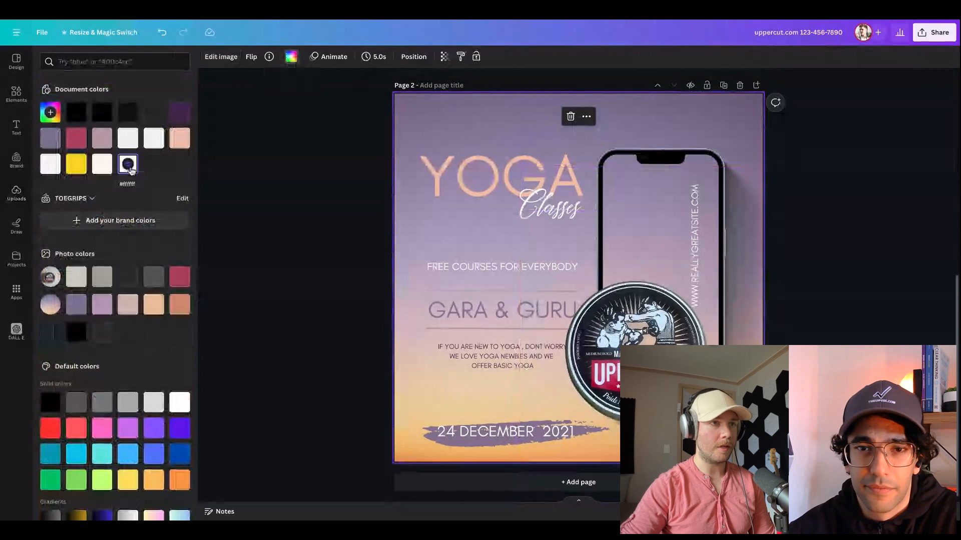
{"action": "left_click", "coordinate": [77, 144]}
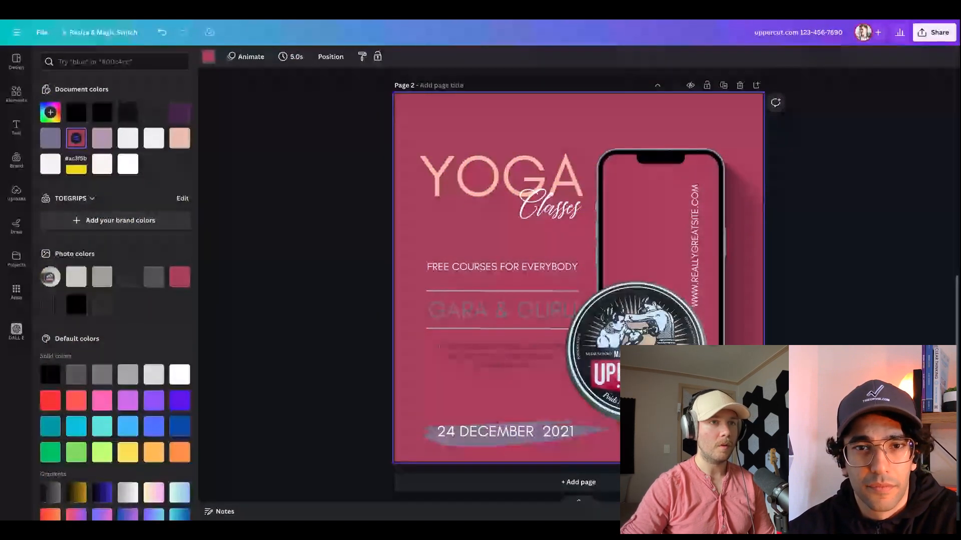
Recolor the brush stroke behind the date to the yellow document color
{"action": "left_click", "coordinate": [483, 440]}
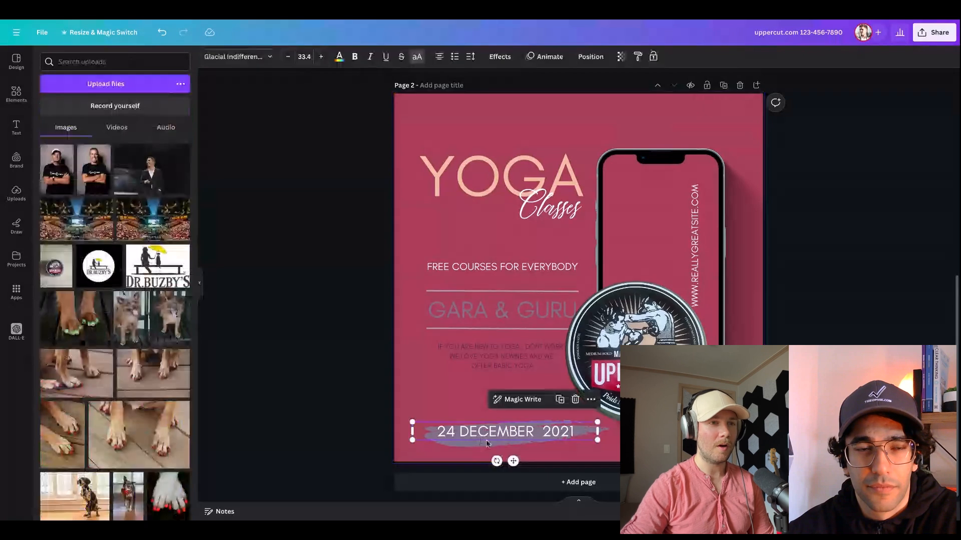
{"action": "left_click", "coordinate": [464, 444]}
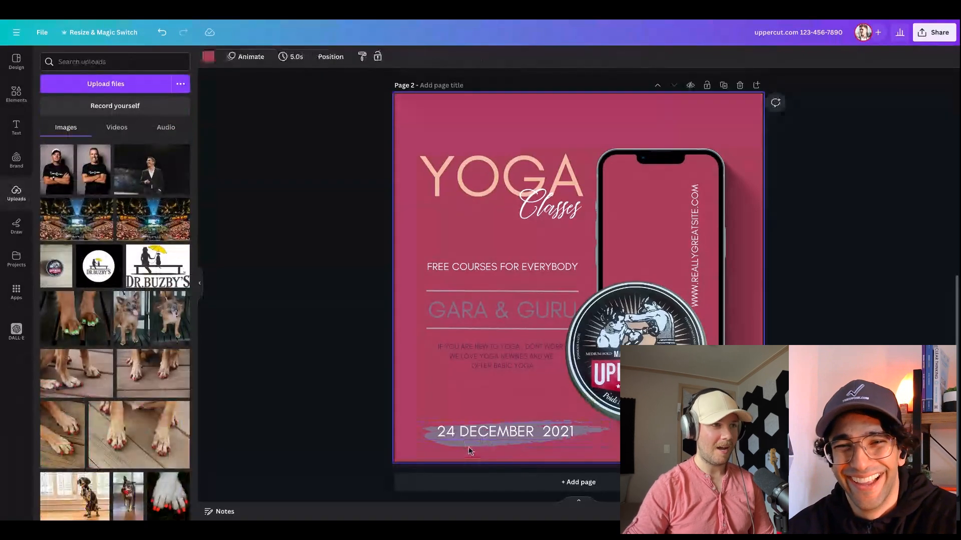
{"action": "left_click", "coordinate": [291, 56]}
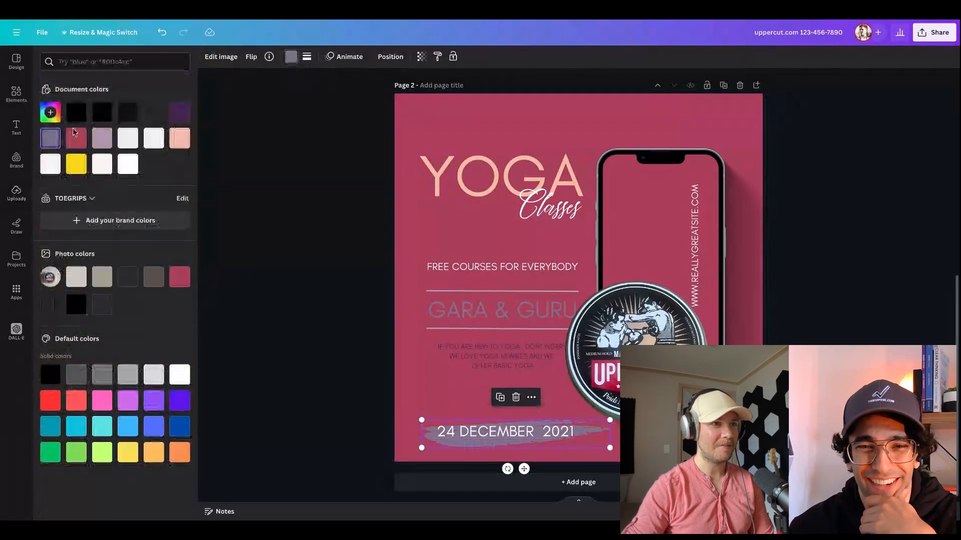
{"action": "left_click", "coordinate": [76, 163]}
{"action": "left_click", "coordinate": [484, 180]}
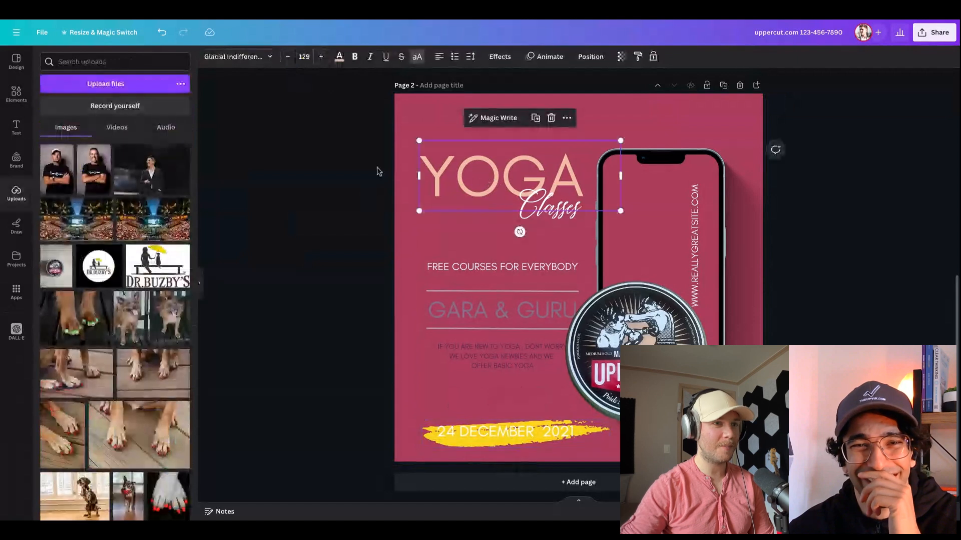
{"action": "left_click", "coordinate": [340, 56]}
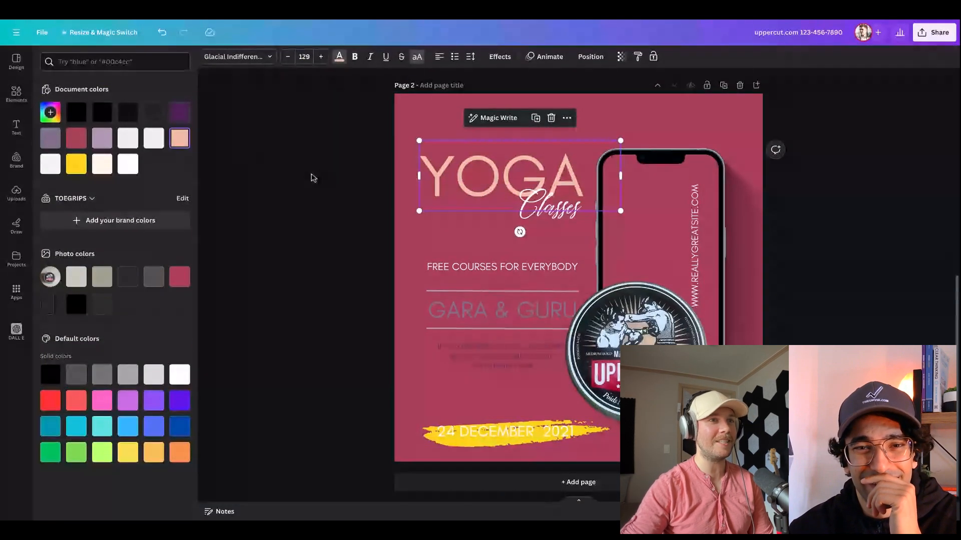
{"action": "left_click", "coordinate": [290, 169]}
Replace the large YOGA headline text with UPPER
{"action": "left_click", "coordinate": [489, 187]}
{"action": "double_click", "coordinate": [489, 190]}
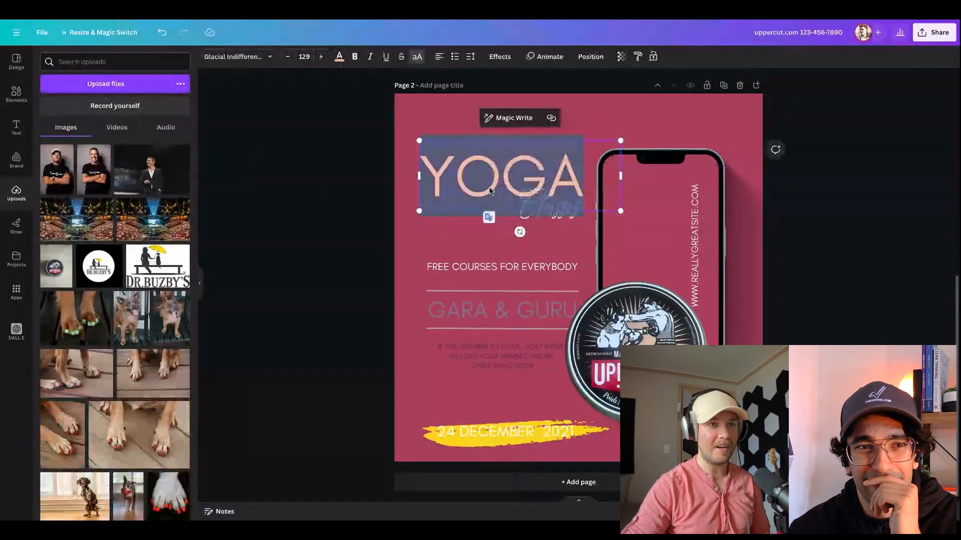
{"action": "type", "text": "UPPER"}
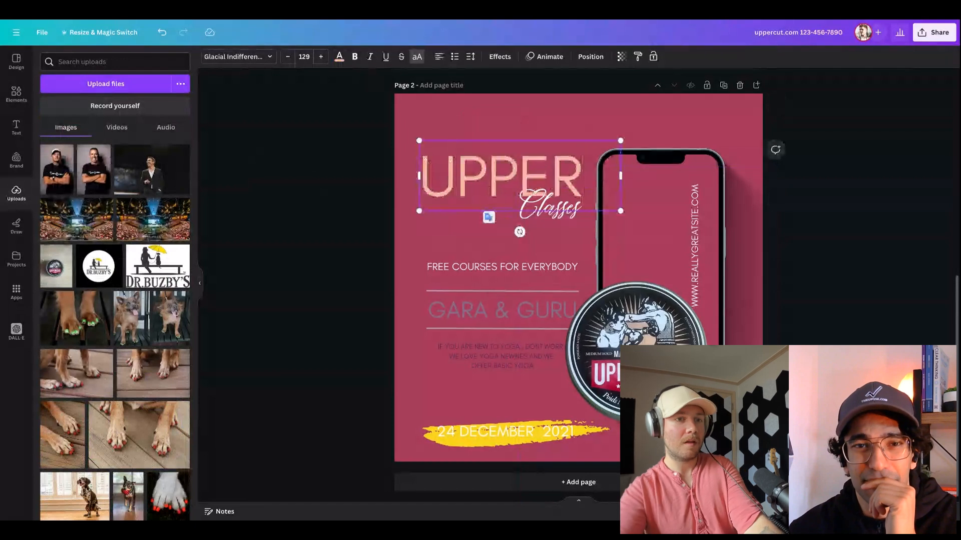
Crop the empty left margin of the pomade photo and replace the script word Classes with Cut
{"action": "left_click", "coordinate": [593, 226]}
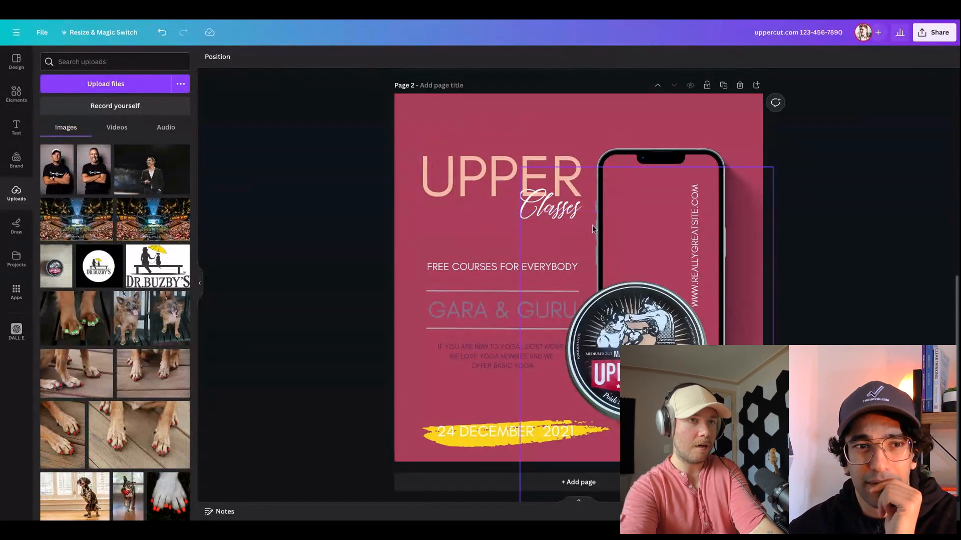
{"action": "double_click", "coordinate": [564, 208]}
{"action": "left_click", "coordinate": [922, 274]}
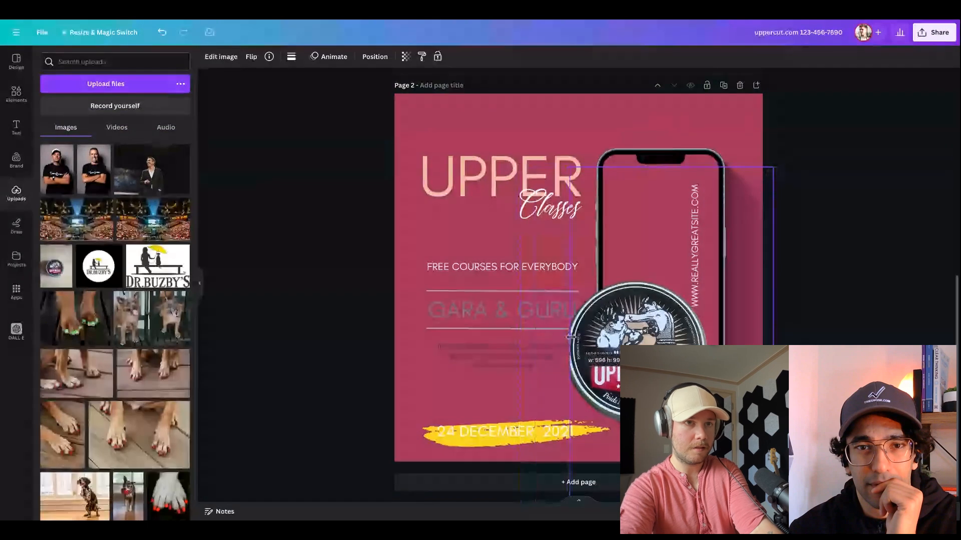
{"action": "double_click", "coordinate": [537, 207]}
{"action": "type", "text": "Cut"}
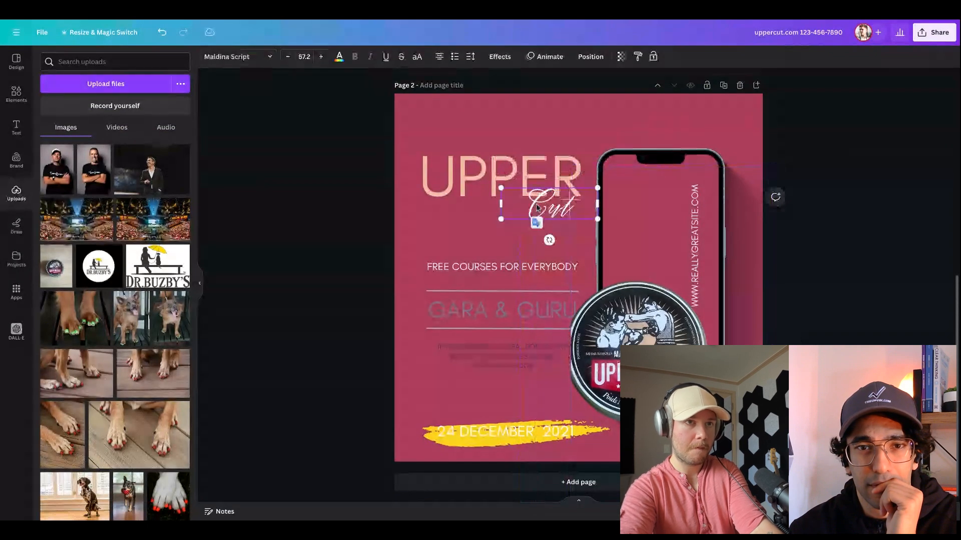
{"action": "left_click", "coordinate": [919, 188]}
Replace the "Free courses for everybody" line with "BEAT YOUR HAIR INTO SUBMISSION"
{"action": "double_click", "coordinate": [492, 268]}
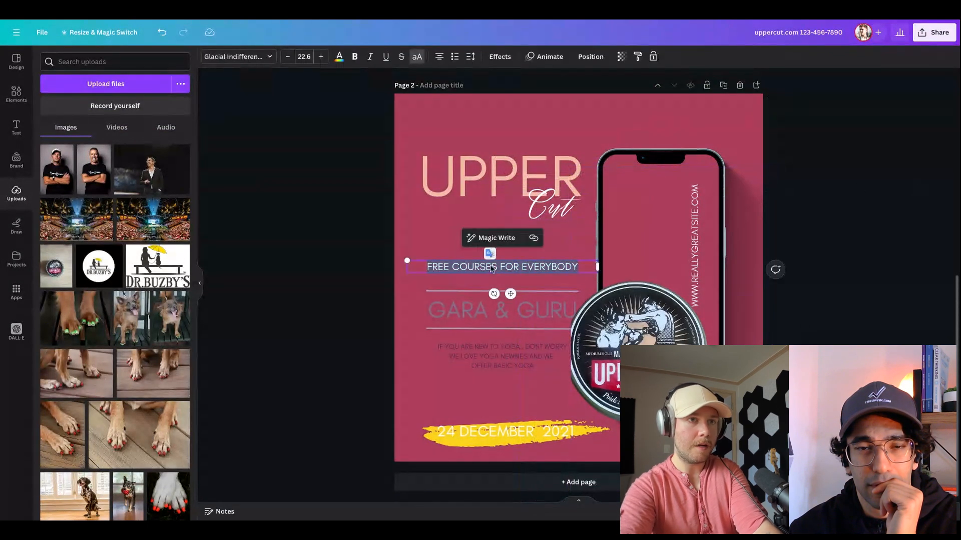
{"action": "type", "text": "BEAT"}
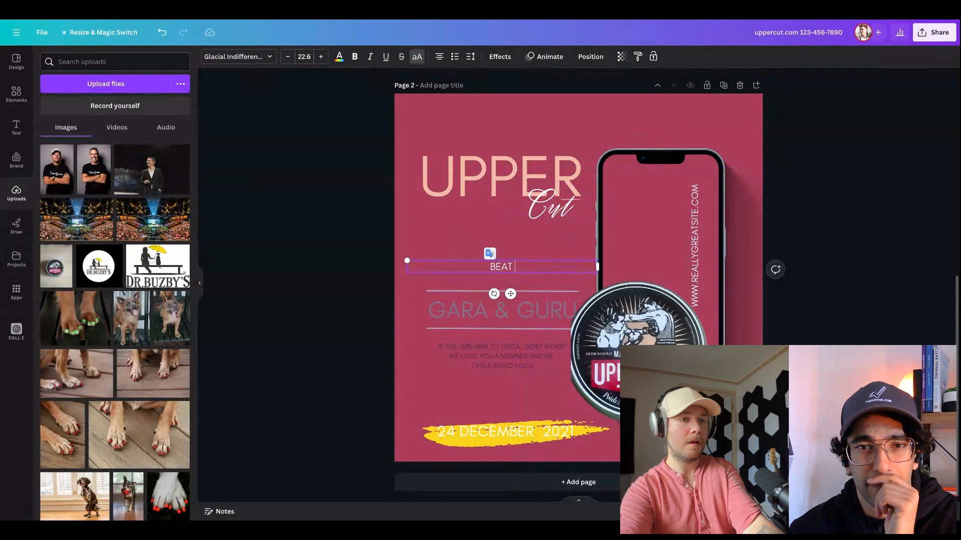
{"action": "type", "text": " YOUR HAIR INTO SU"}
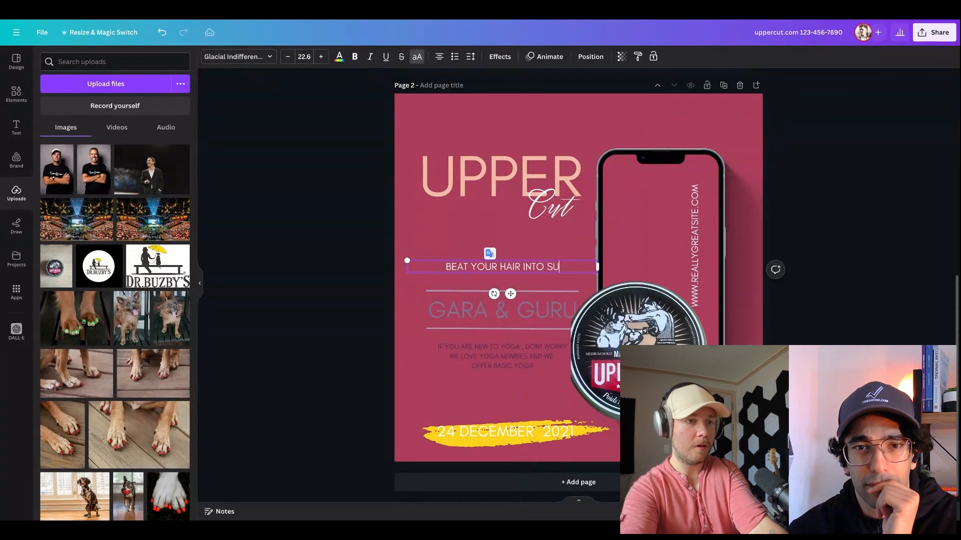
{"action": "type", "text": "BMISSION"}
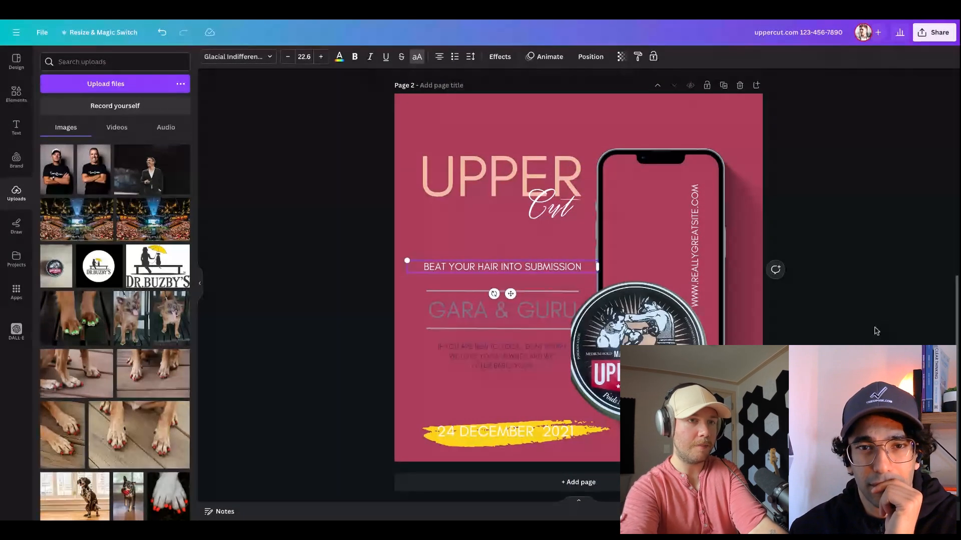
Replace the GARA & GURU text between the two lines with MATTE POMADE
{"action": "left_click", "coordinate": [492, 313]}
{"action": "left_click", "coordinate": [492, 314]}
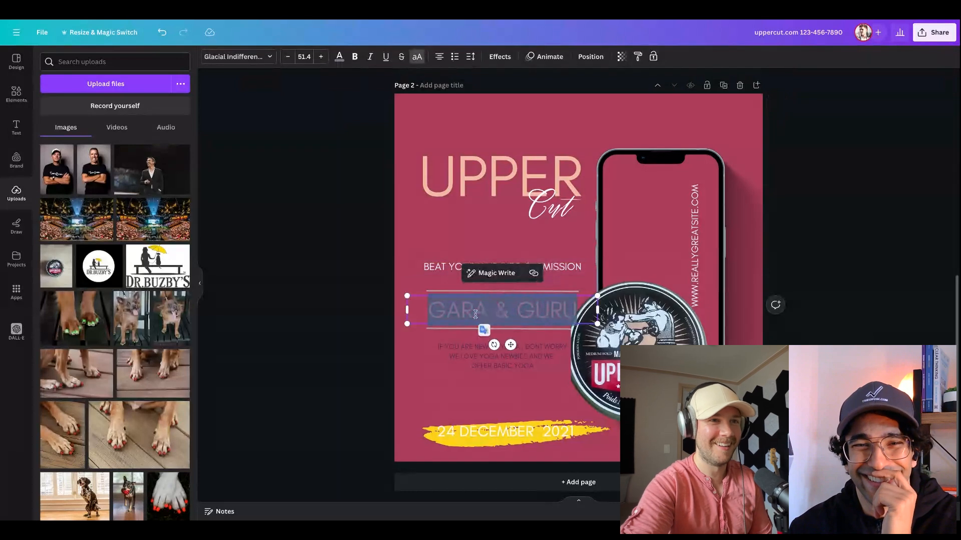
{"action": "double_click", "coordinate": [475, 314]}
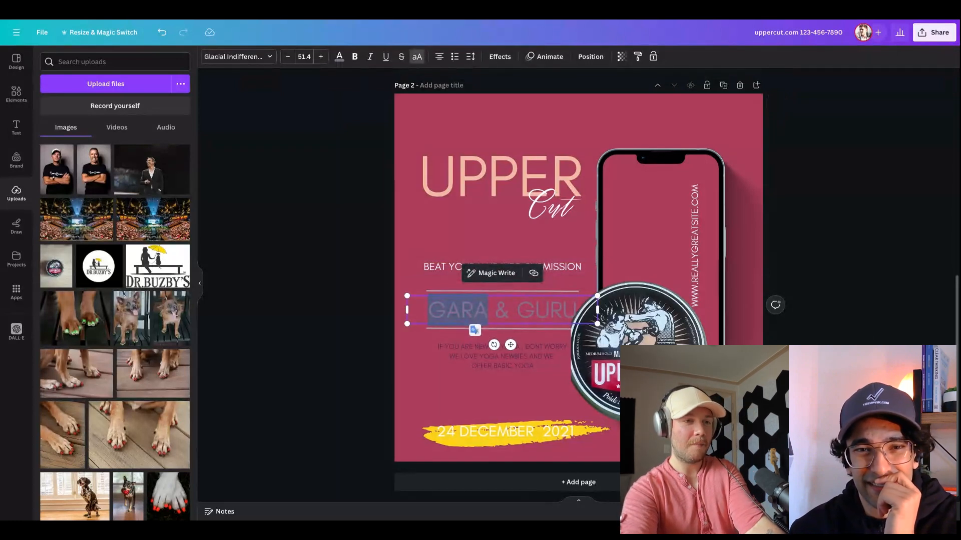
{"action": "type", "text": "MATT"}
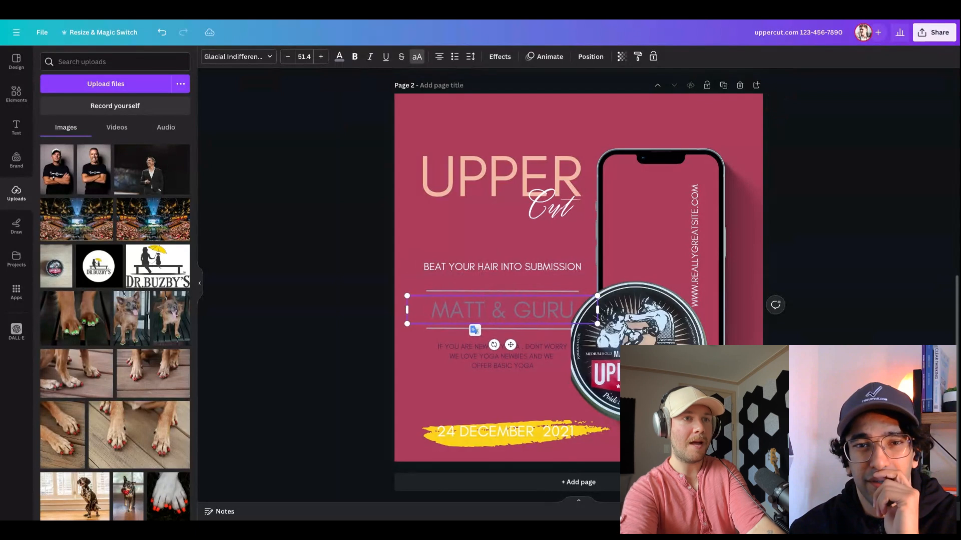
{"action": "triple_click", "coordinate": [517, 309]}
{"action": "type", "text": "MATT"}
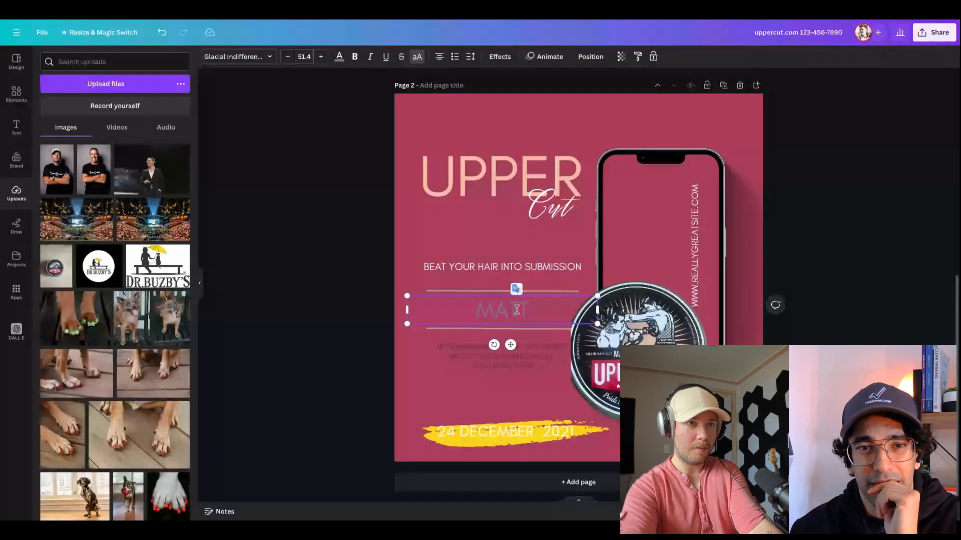
{"action": "type", "text": "E POMADE"}
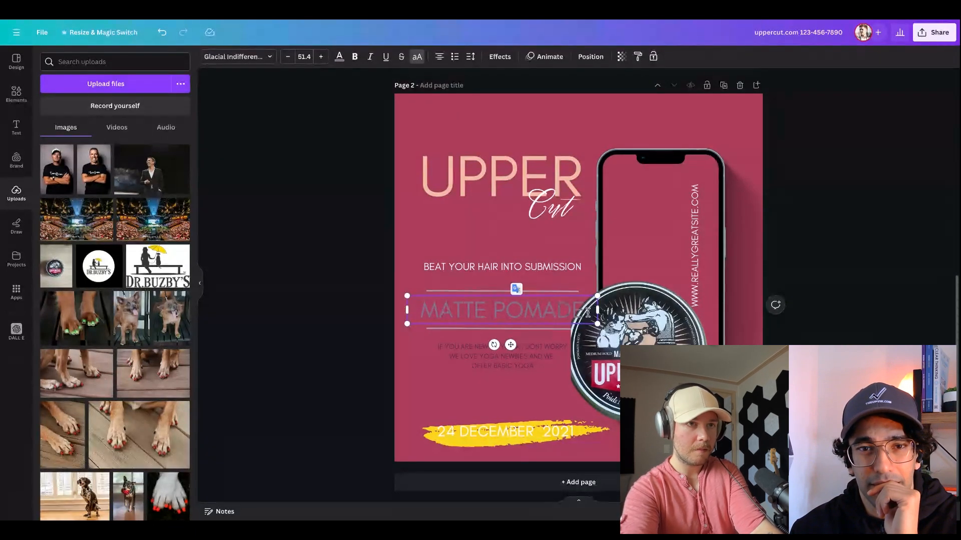
{"action": "left_click", "coordinate": [868, 332]}
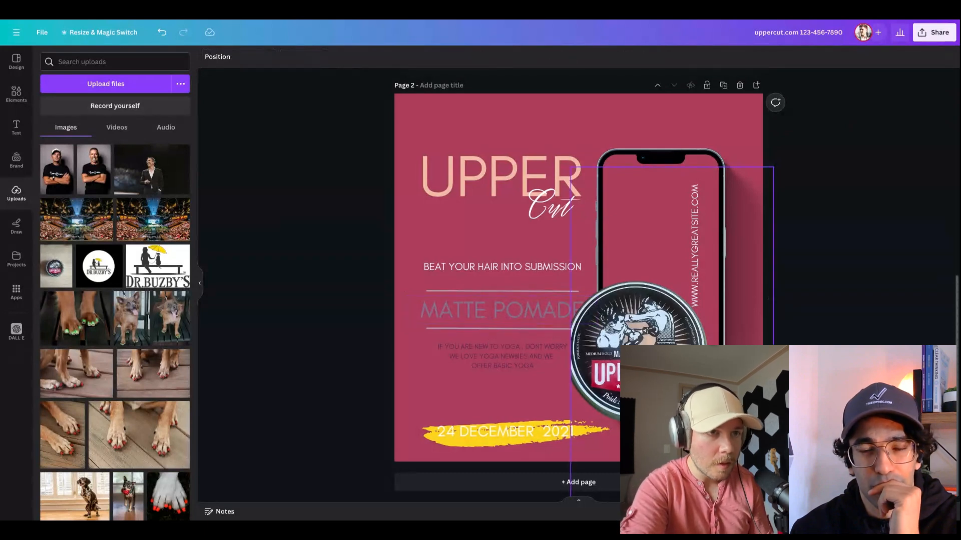
Move the pomade tin slightly to the right so it clears the MATTE POMADE text
{"action": "left_click", "coordinate": [641, 328]}
{"action": "left_click_drag", "start_coordinate": [641, 328], "coordinate": [654, 328]}
{"action": "left_click", "coordinate": [831, 308]}
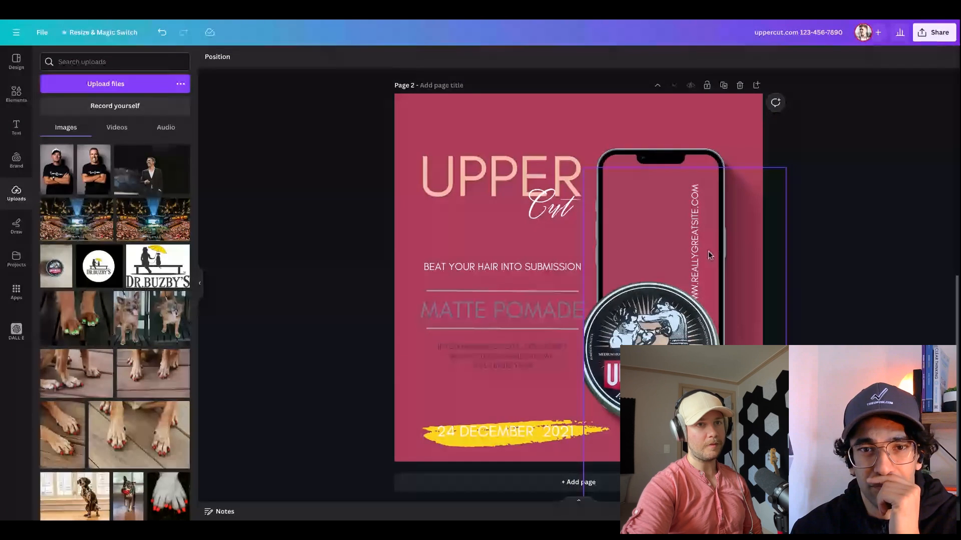
{"action": "left_click", "coordinate": [708, 255]}
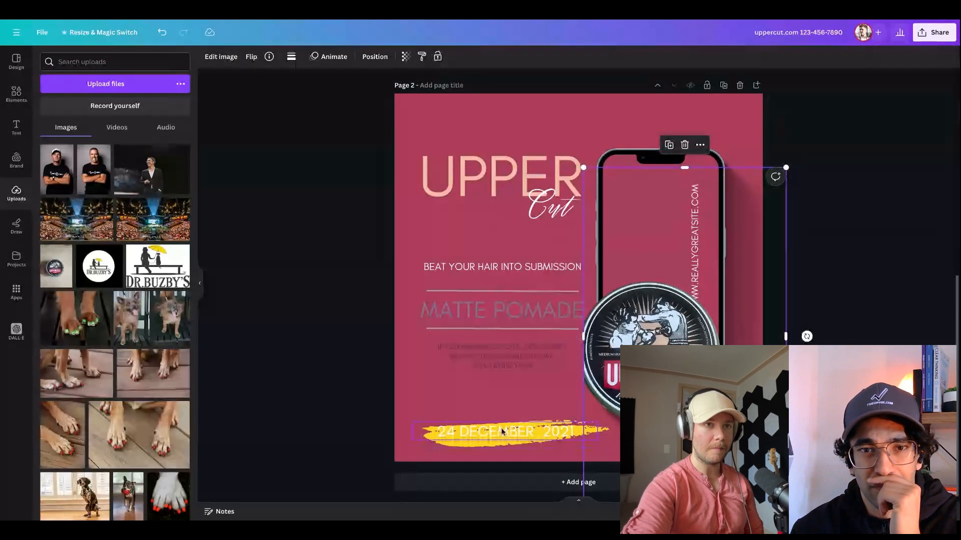
Make the date text on the yellow brush stroke black and bold
{"action": "double_click", "coordinate": [503, 431]}
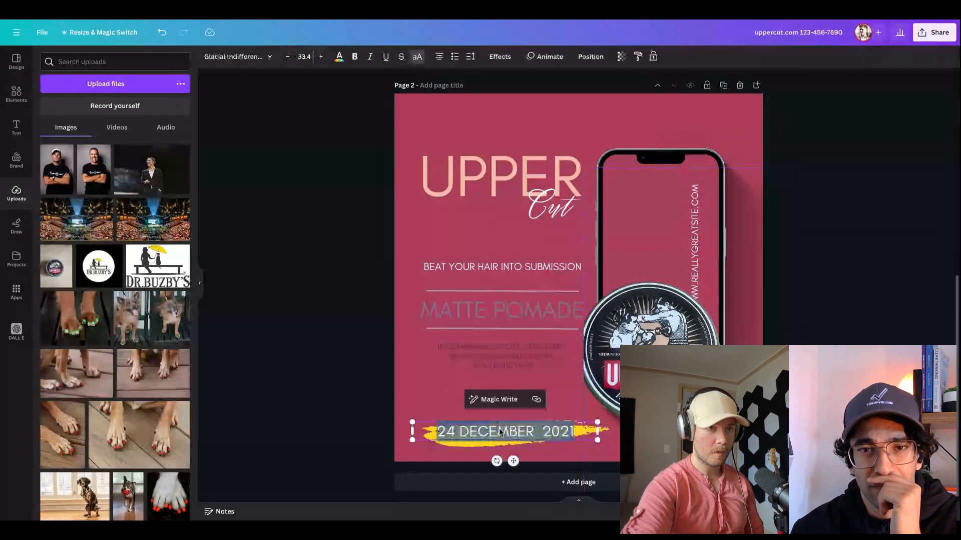
{"action": "left_click", "coordinate": [338, 57]}
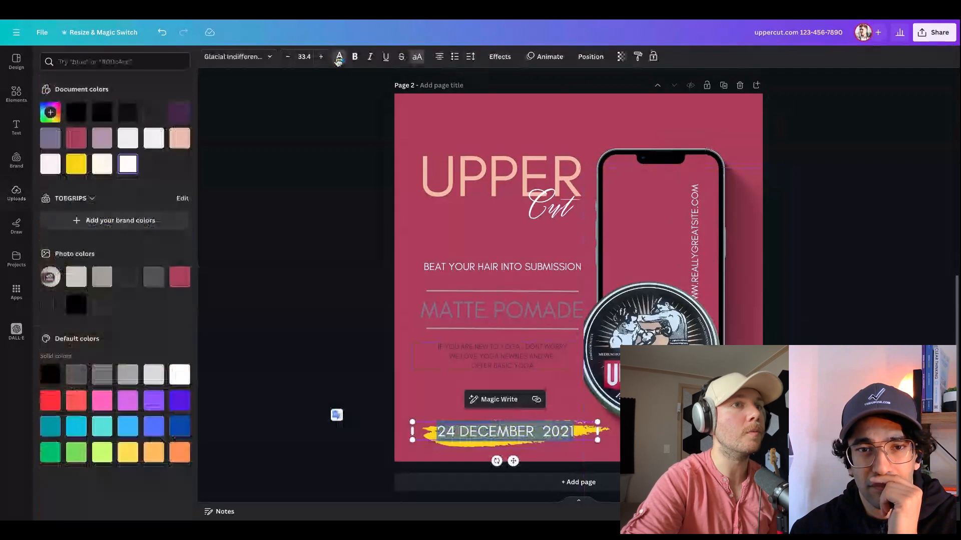
{"action": "left_click", "coordinate": [339, 57]}
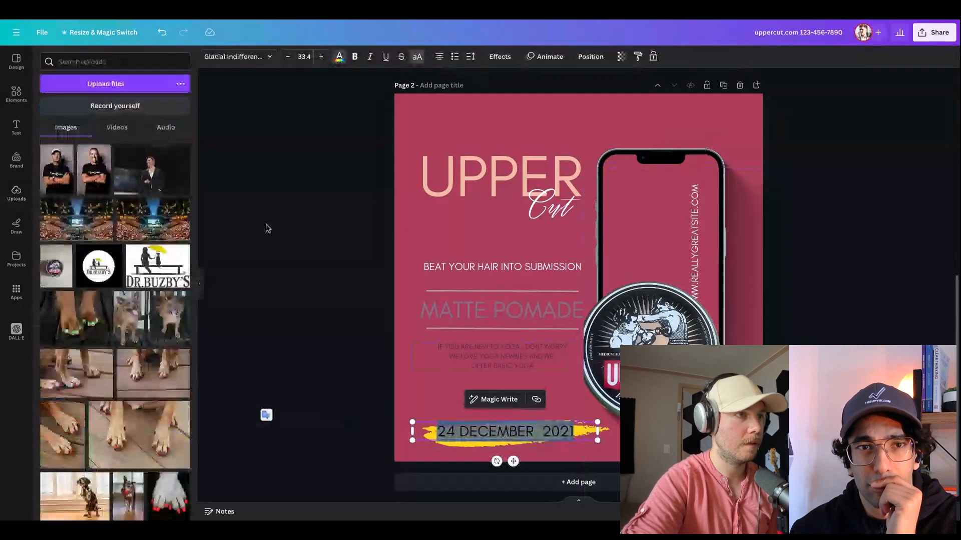
{"action": "left_click", "coordinate": [357, 307]}
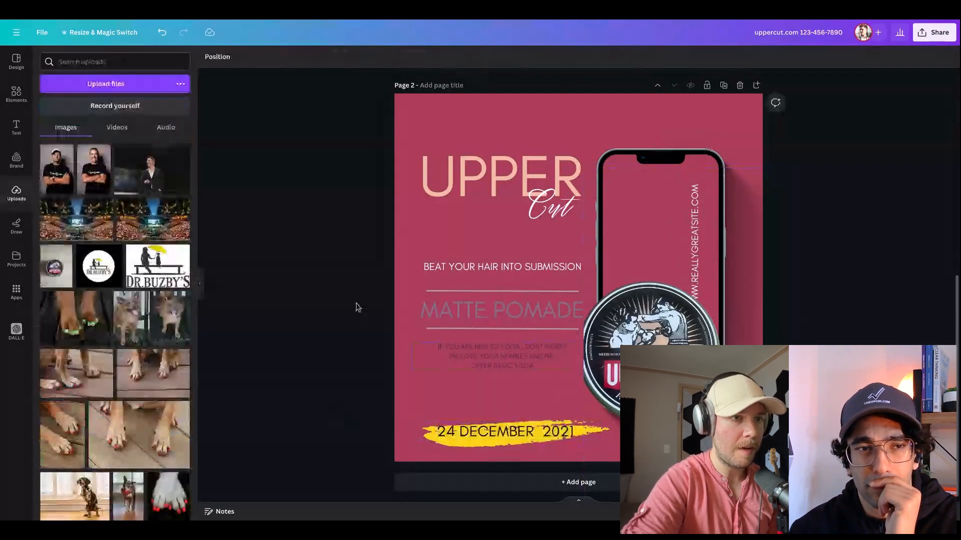
{"action": "double_click", "coordinate": [498, 435]}
{"action": "left_click", "coordinate": [785, 307]}
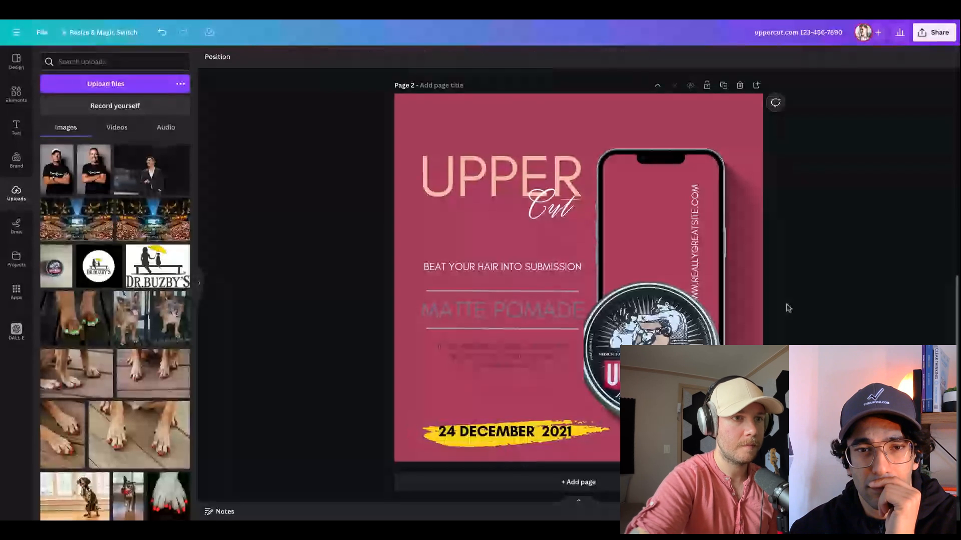
Delete the small yoga description paragraph below MATTE POMADE
{"action": "left_click", "coordinate": [496, 353]}
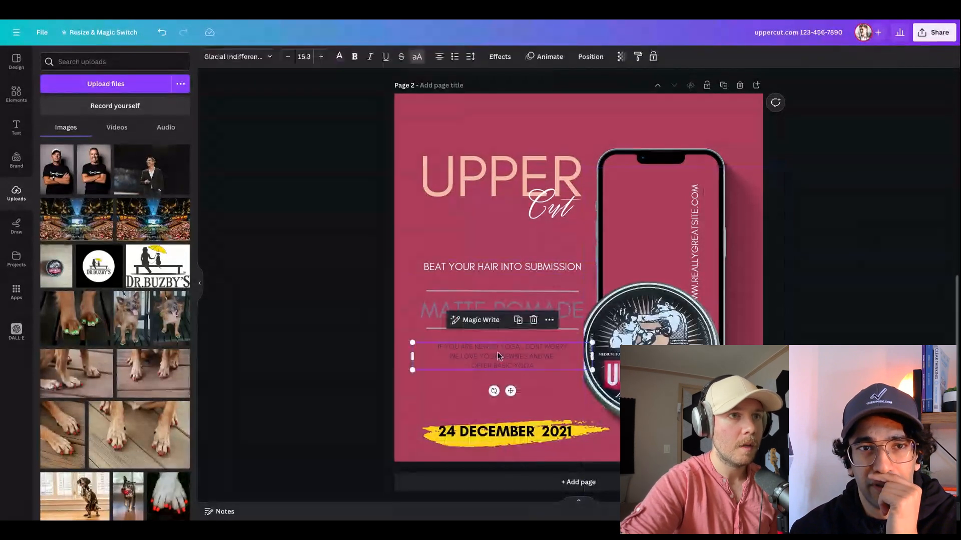
{"action": "key", "text": "Delete"}
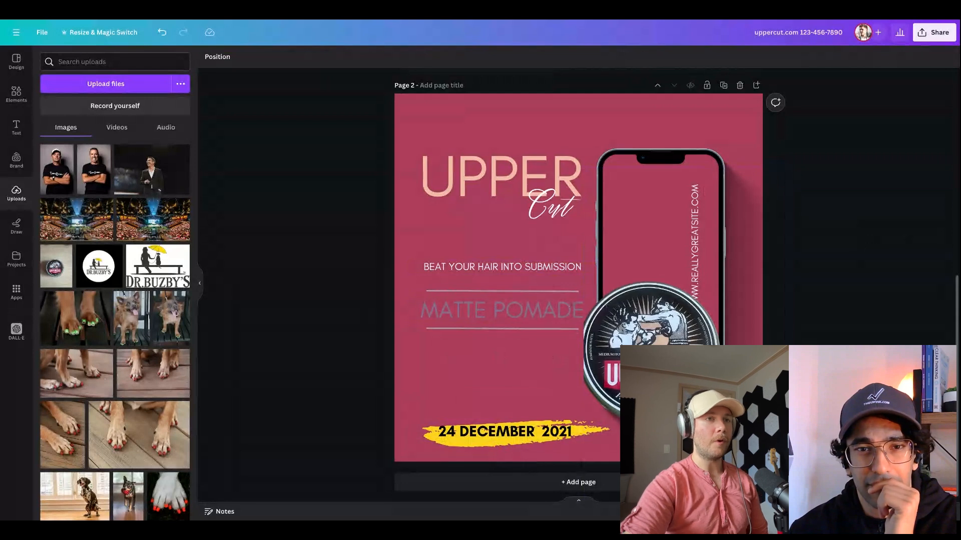
Trim the empty area above the tin in the pomade photo and remove the vertical website text from the phone screen
{"action": "left_click", "coordinate": [722, 190]}
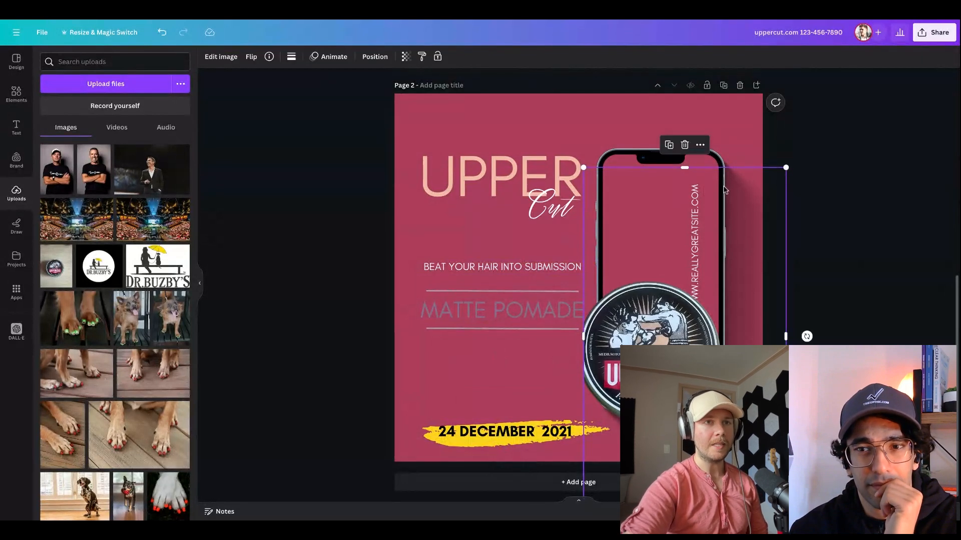
{"action": "left_click_drag", "start_coordinate": [680, 168], "coordinate": [680, 261]}
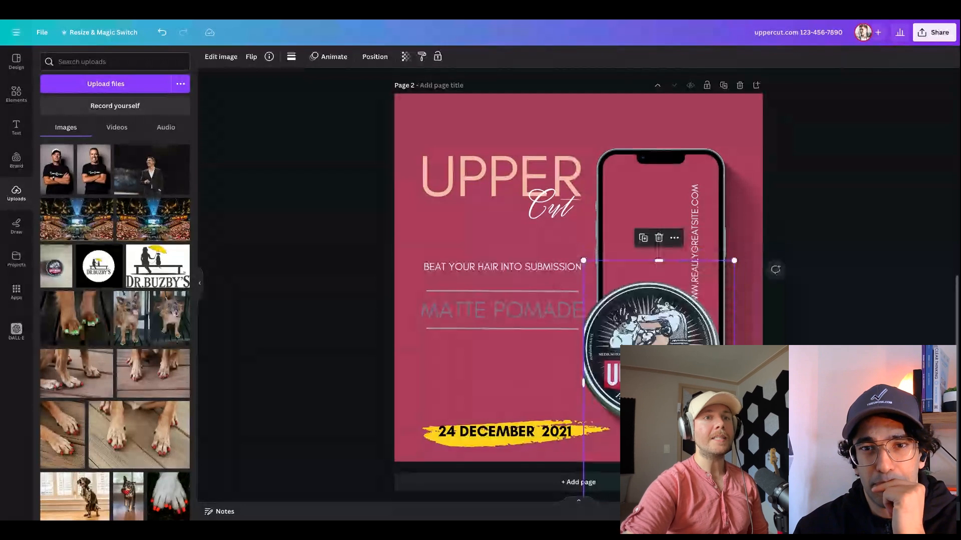
{"action": "left_click", "coordinate": [749, 257]}
{"action": "left_click", "coordinate": [699, 240]}
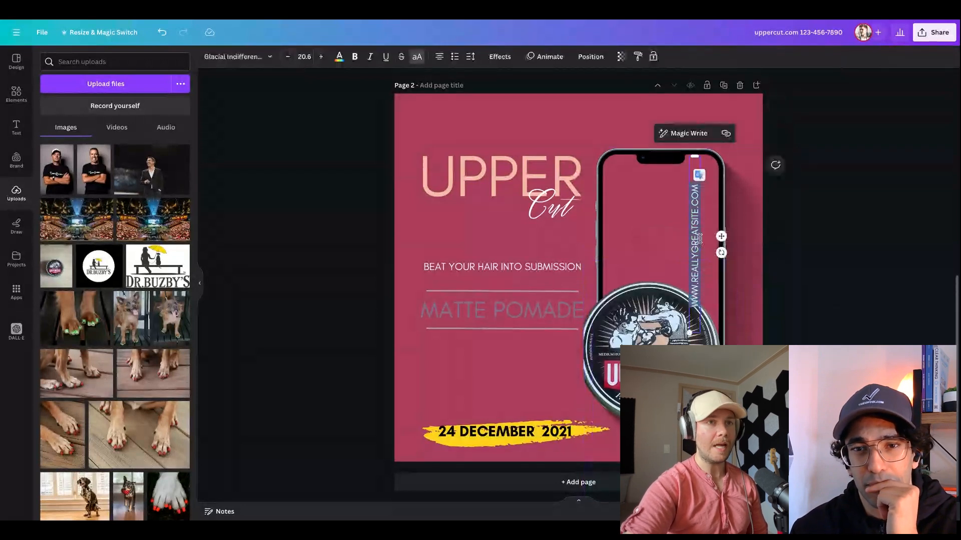
{"action": "key", "text": "BackSpace"}
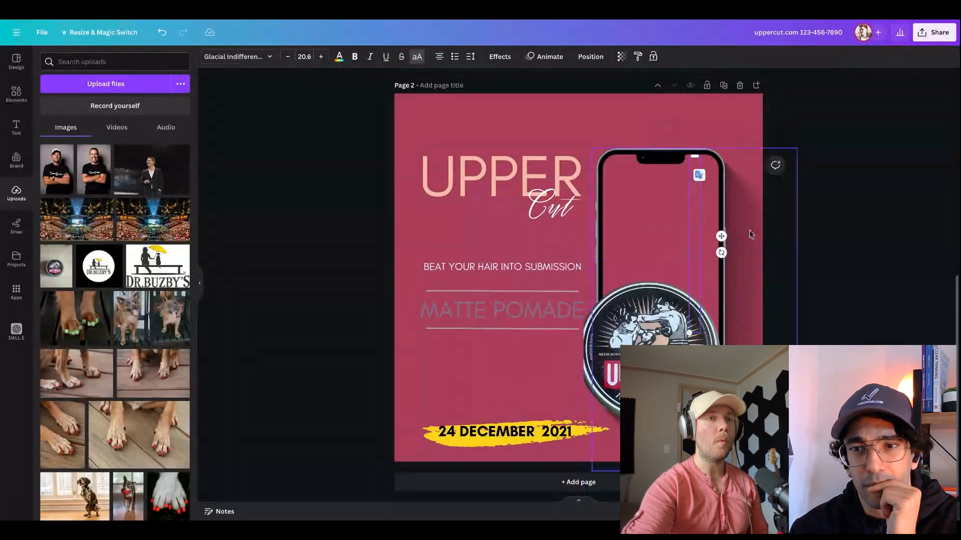
Move the pomade tin up to about the middle of the phone
{"action": "left_click_drag", "start_coordinate": [664, 352], "coordinate": [673, 286]}
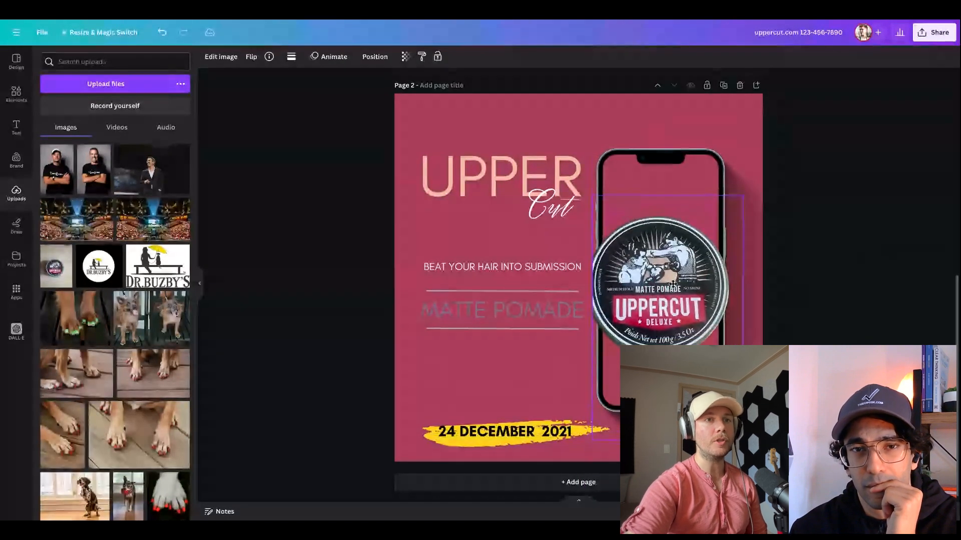
{"action": "left_click", "coordinate": [317, 236]}
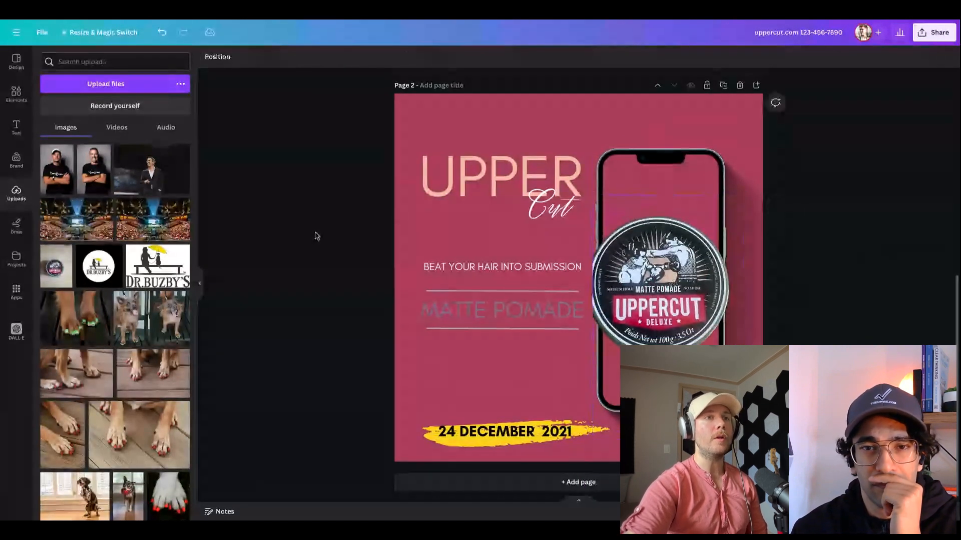
Extend the pomade image's crop on its left side to include the full rim of the tin
{"action": "left_click", "coordinate": [622, 252]}
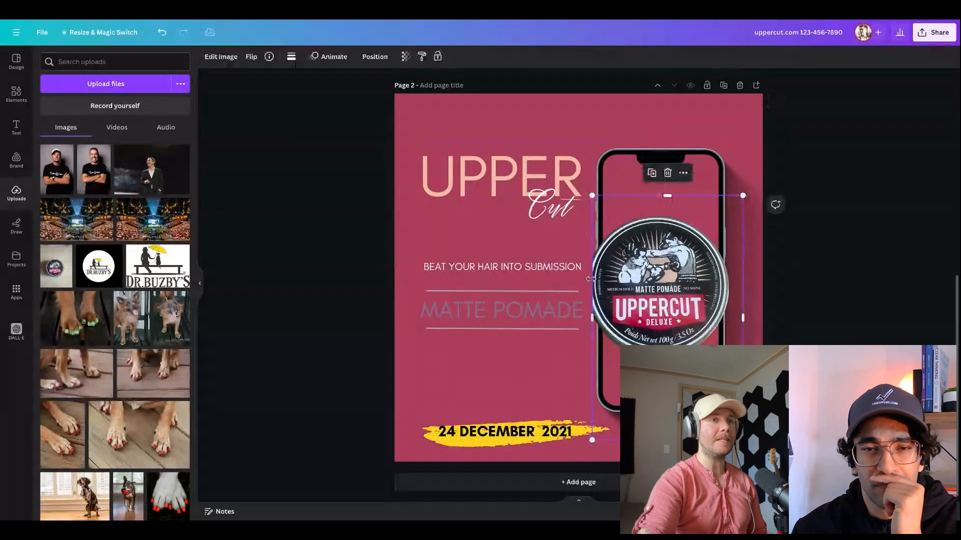
{"action": "left_click_drag", "start_coordinate": [594, 315], "coordinate": [587, 316]}
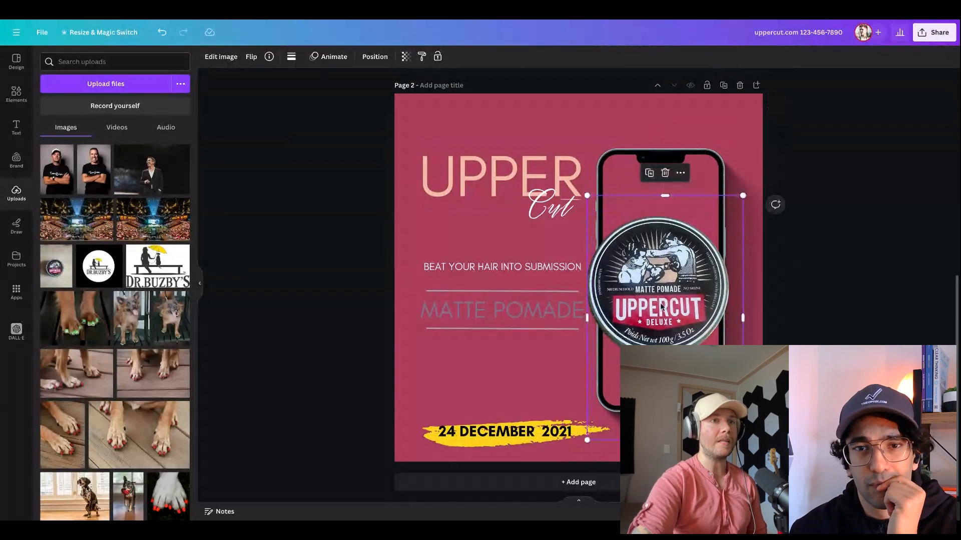
{"action": "left_click", "coordinate": [890, 289]}
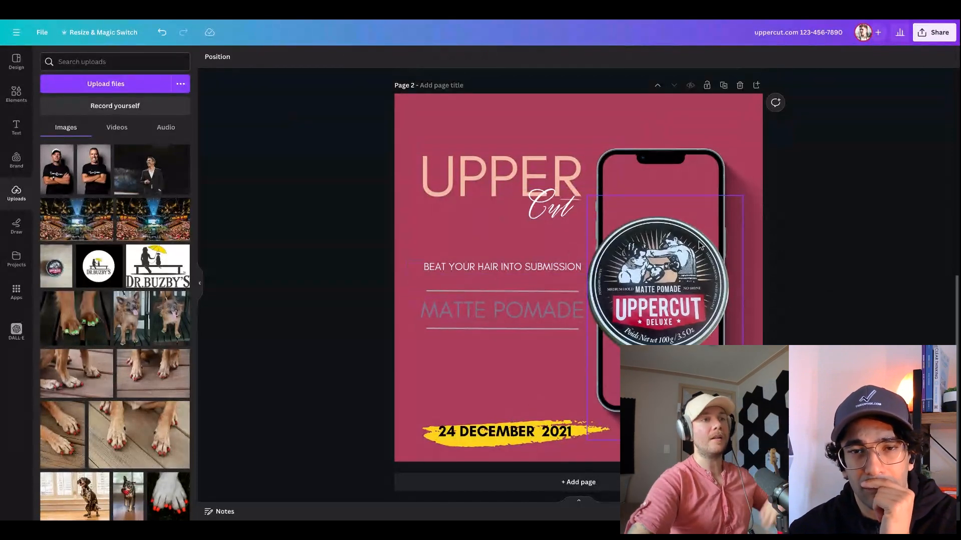
{"action": "double_click", "coordinate": [523, 430]}
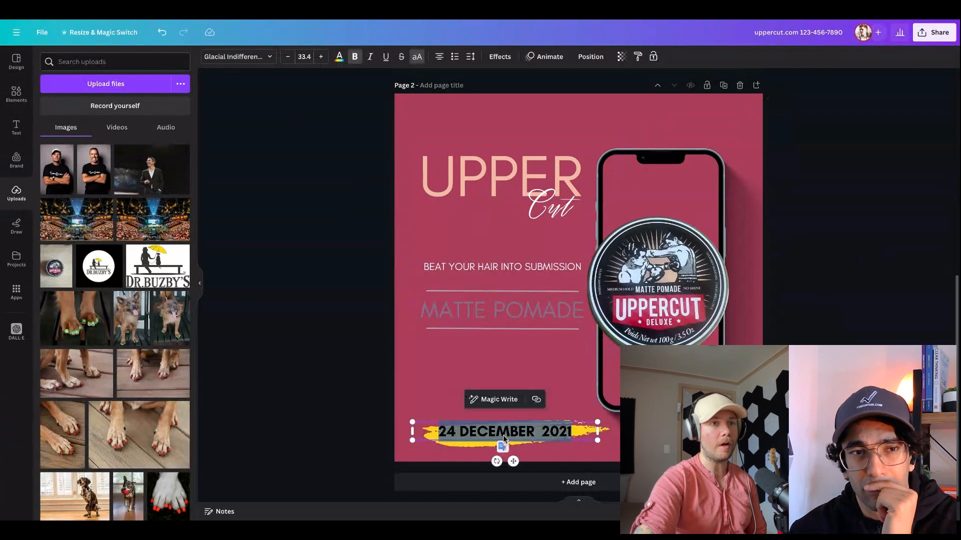
{"action": "left_click", "coordinate": [437, 377]}
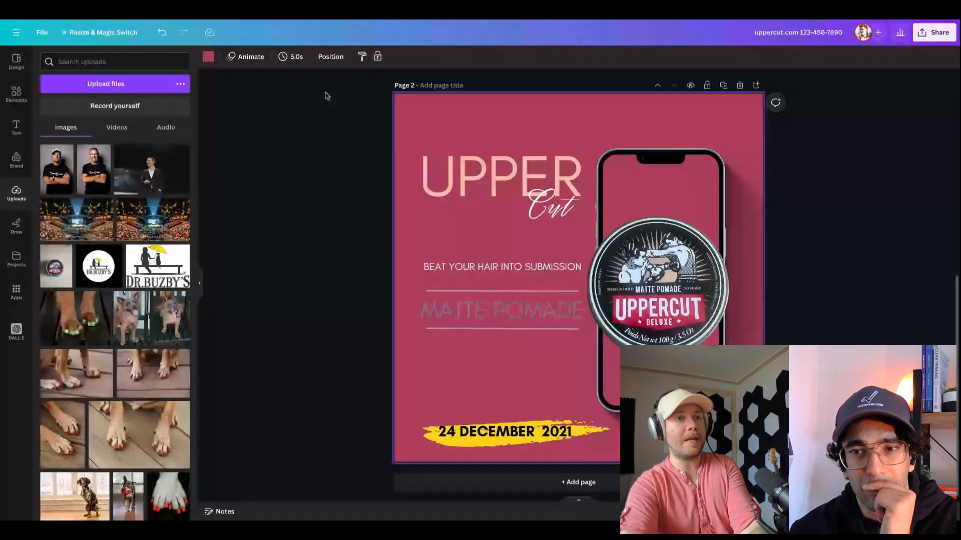
{"action": "left_click", "coordinate": [100, 62]}
{"action": "type", "text": "by"}
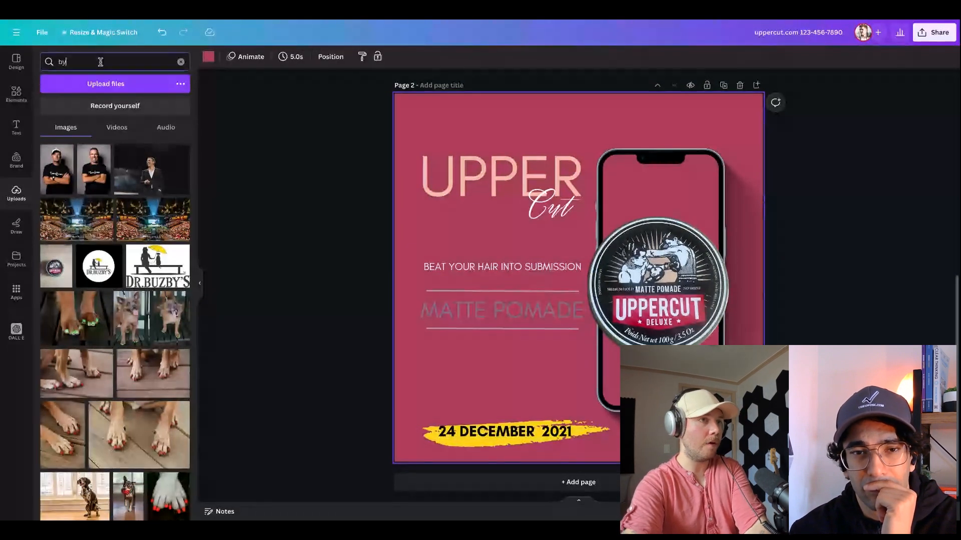
{"action": "key", "text": "BackSpace"}
{"action": "type", "text": "ail"}
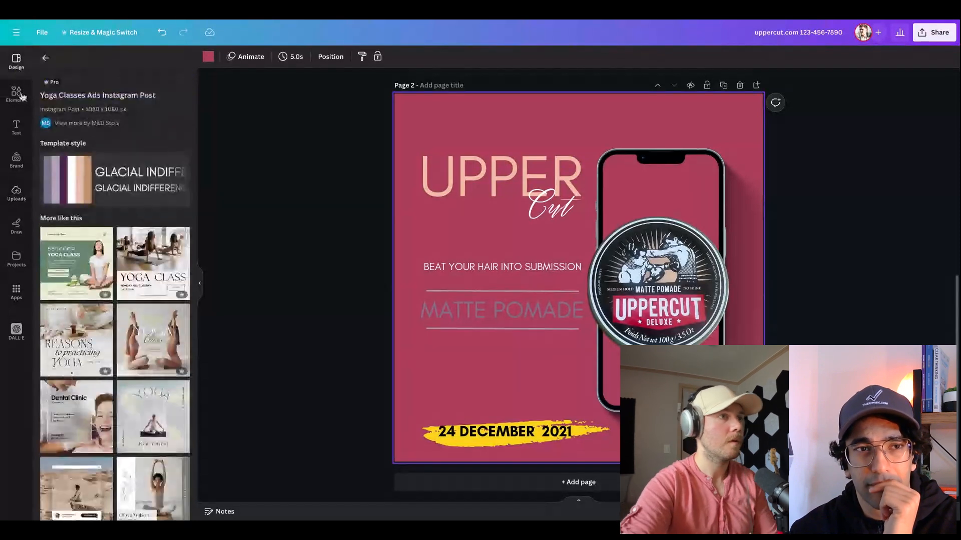
Search the elements for "buy now" and place the rectangular red BUY NOW graphic between MATTE POMADE and the date
{"action": "left_click", "coordinate": [17, 94]}
{"action": "left_click", "coordinate": [109, 61]}
{"action": "type", "text": "buy"}
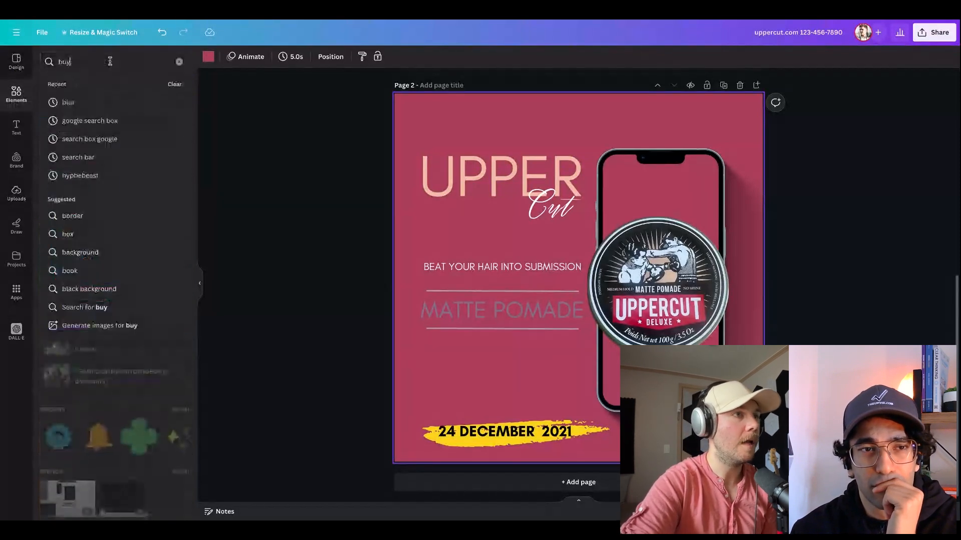
{"action": "type", "text": " now"}
{"action": "key", "text": "Return"}
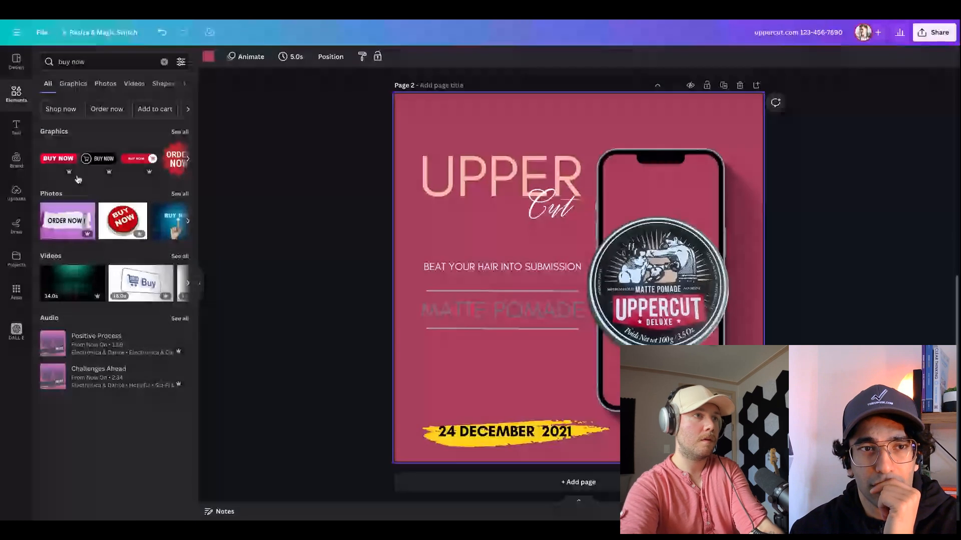
{"action": "left_click", "coordinate": [60, 159]}
{"action": "left_click_drag", "start_coordinate": [60, 159], "coordinate": [487, 373]}
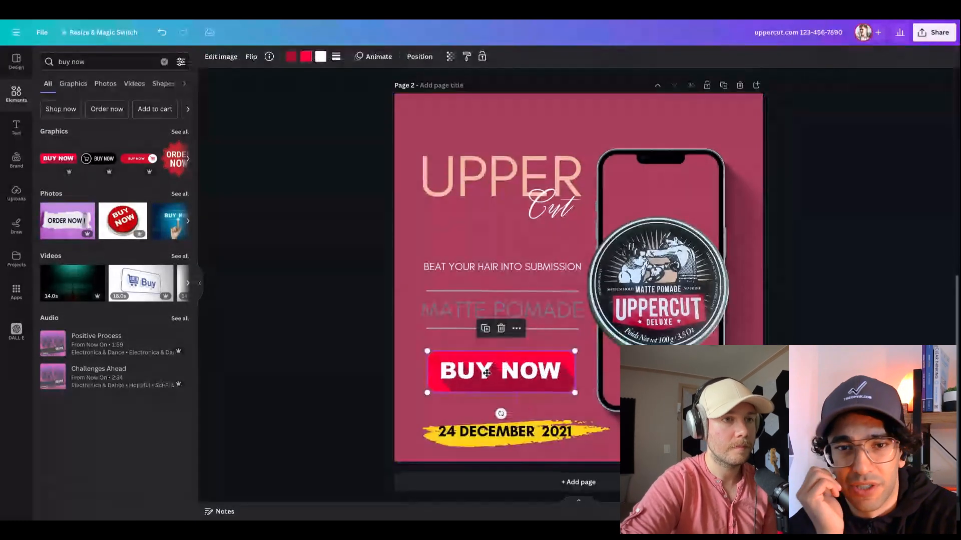
{"action": "left_click", "coordinate": [353, 361]}
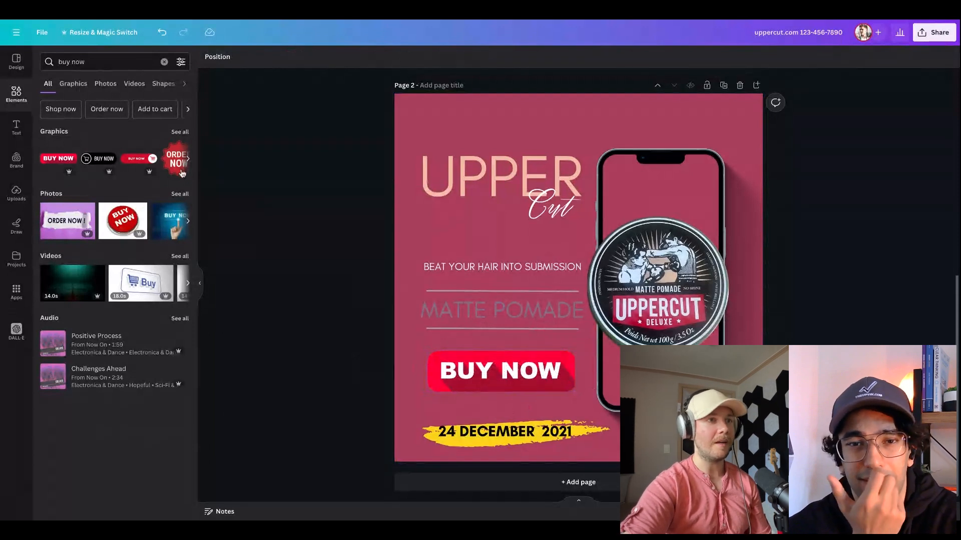
Replace the rectangular BUY NOW graphic with the rounded red one with a cart icon, leaving a single copy above the date
{"action": "left_click", "coordinate": [471, 365]}
{"action": "key", "text": "Delete"}
{"action": "left_click", "coordinate": [143, 168]}
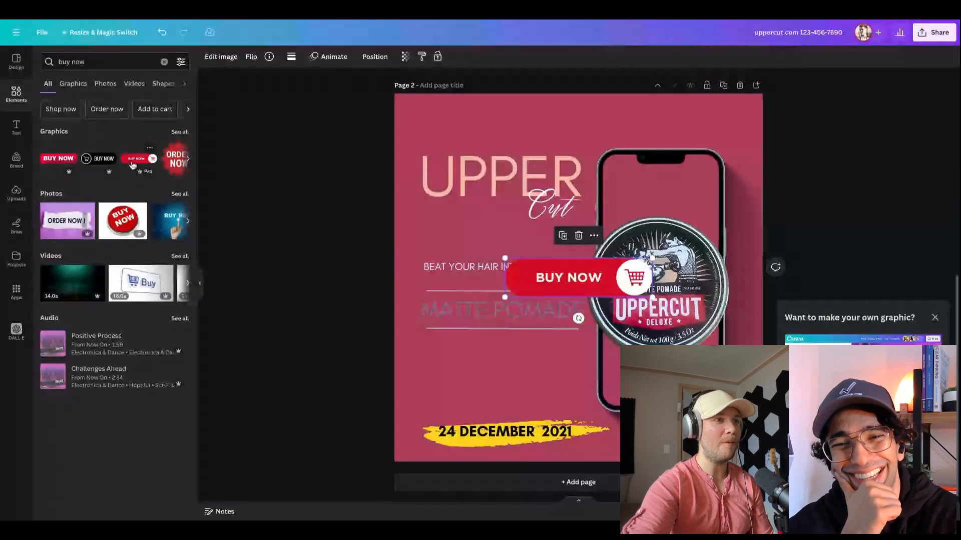
{"action": "left_click_drag", "start_coordinate": [133, 164], "coordinate": [540, 398]}
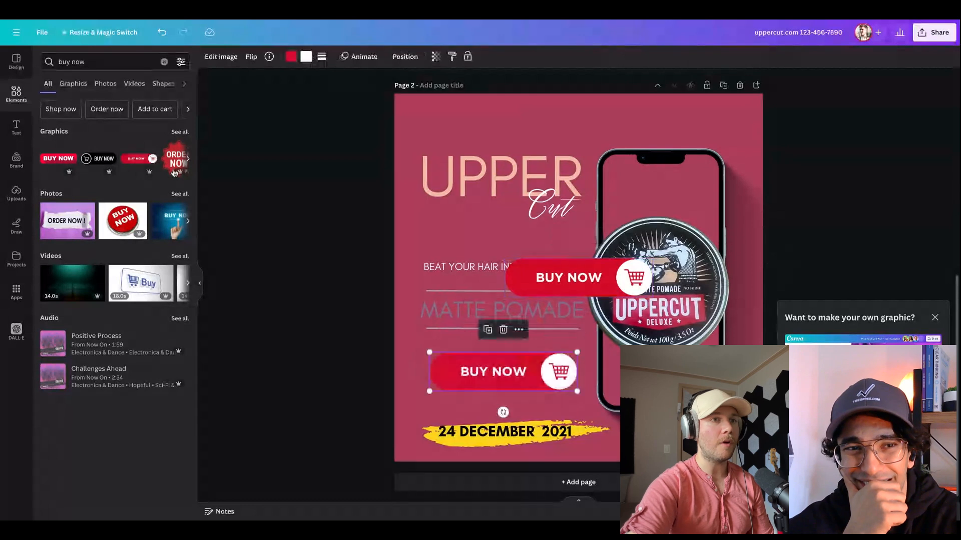
{"action": "left_click", "coordinate": [573, 279]}
{"action": "key", "text": "Delete"}
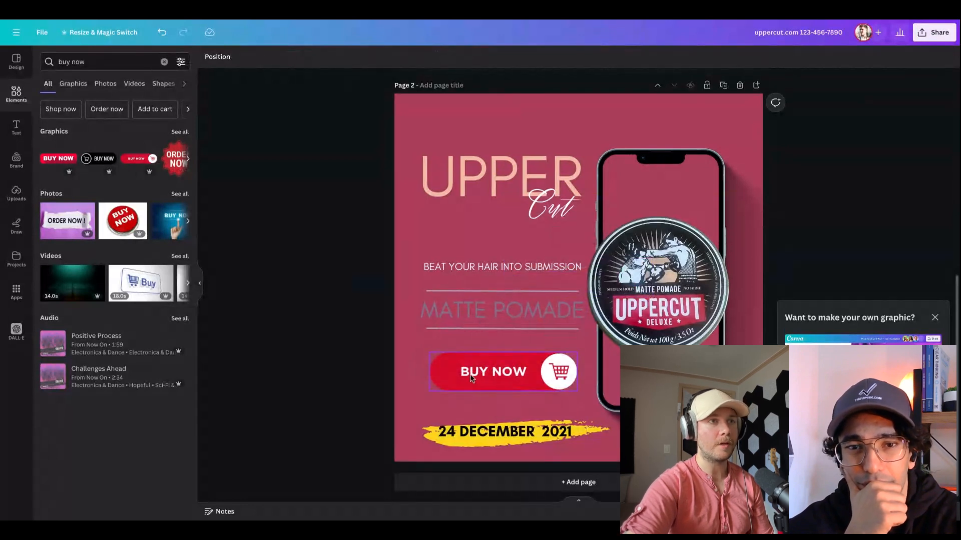
{"action": "left_click_drag", "start_coordinate": [470, 378], "coordinate": [473, 376]}
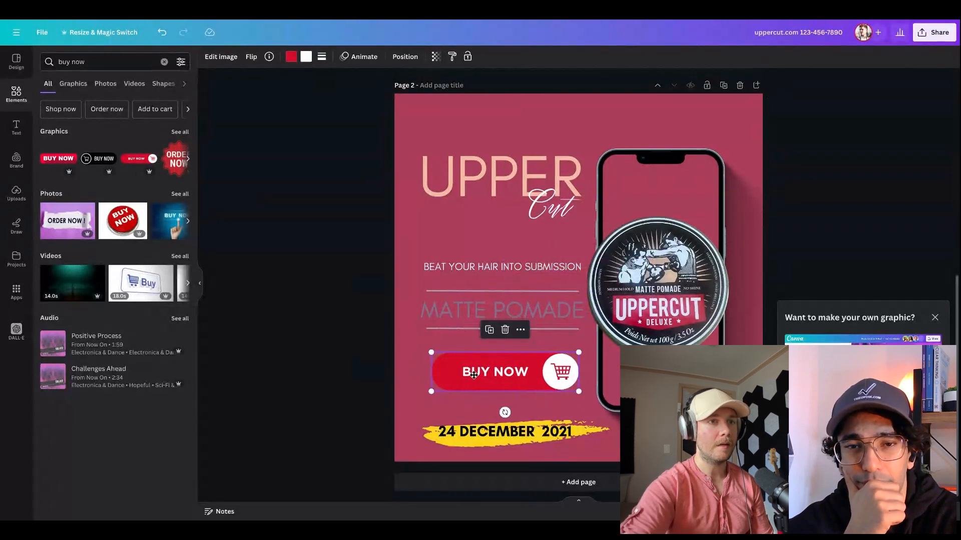
Try yellow, the background pink, off-white, peach and purple on the BUY NOW button, finally setting it to red
{"action": "left_click", "coordinate": [291, 56]}
{"action": "left_click", "coordinate": [77, 165]}
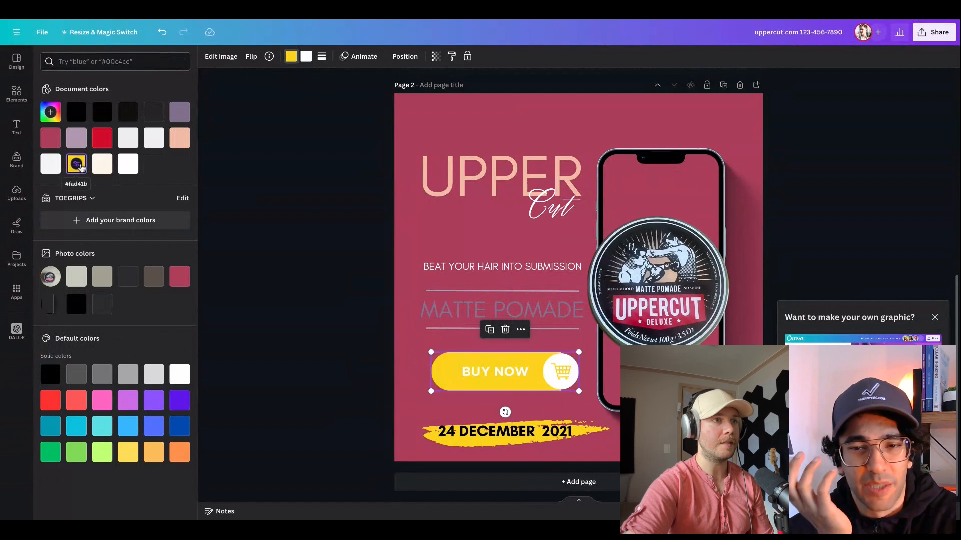
{"action": "left_click", "coordinate": [53, 144]}
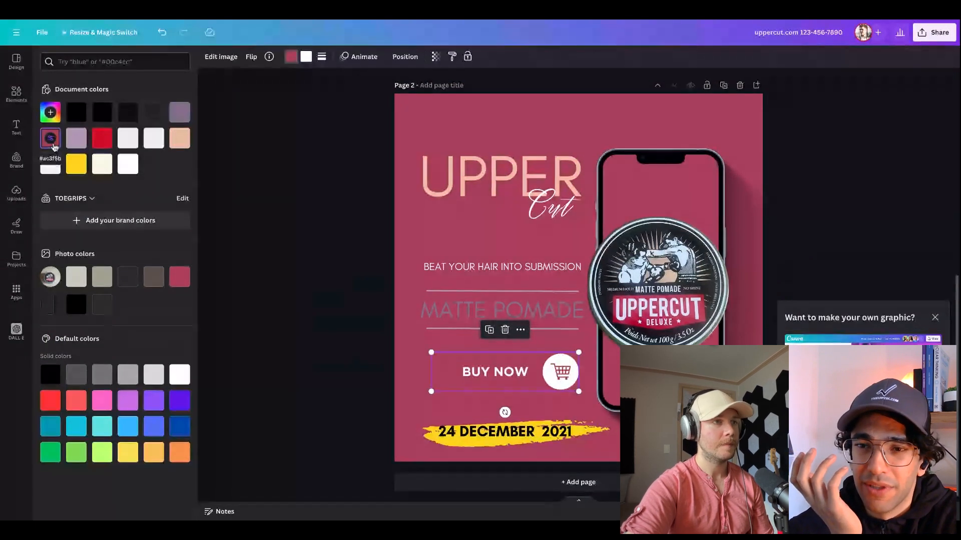
{"action": "left_click", "coordinate": [129, 143]}
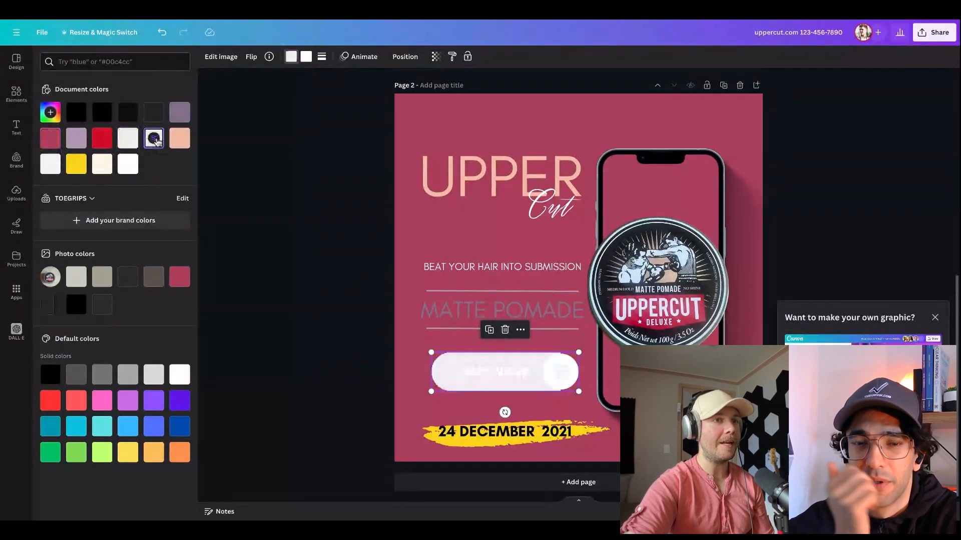
{"action": "left_click", "coordinate": [179, 138]}
{"action": "left_click", "coordinate": [184, 111]}
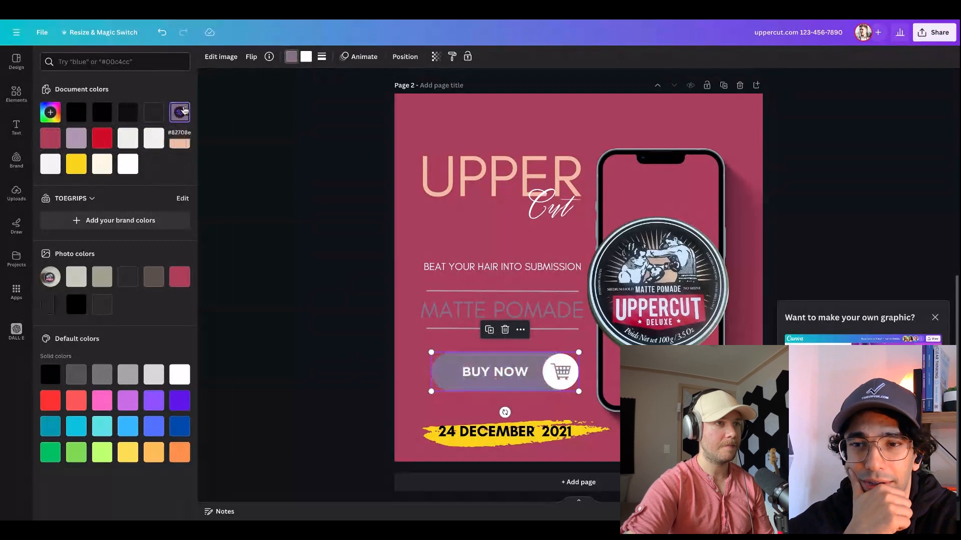
{"action": "left_click", "coordinate": [105, 146]}
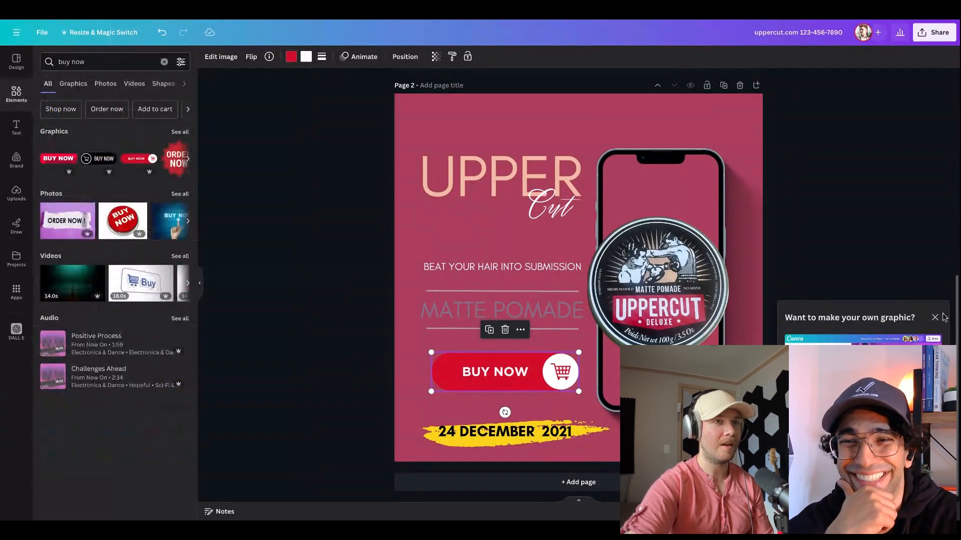
{"action": "left_click", "coordinate": [941, 317]}
{"action": "left_click", "coordinate": [861, 326]}
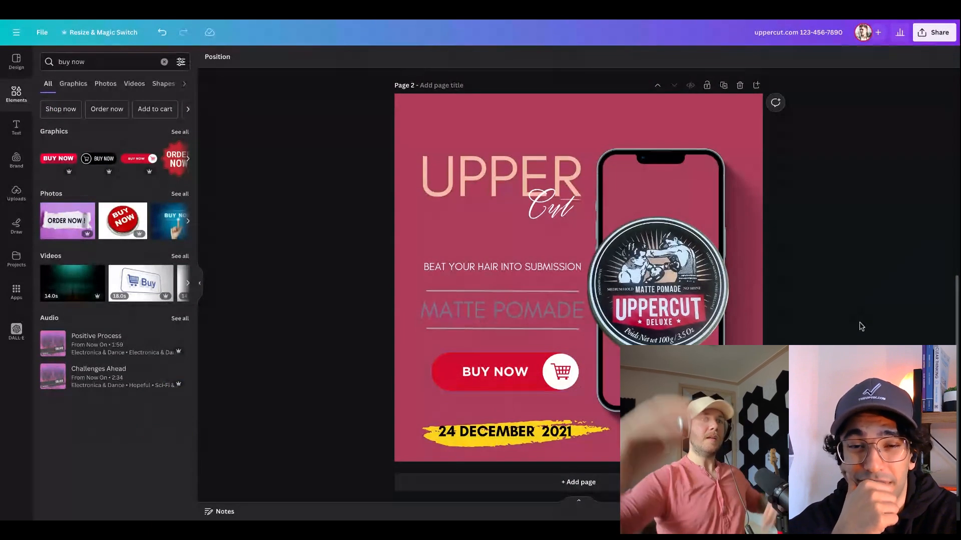
Compare the NEW ARRIVAL ad on page 1 with the UPPER Cut ad on page 2
{"action": "scroll", "coordinate": [860, 326], "scroll_direction": "up", "scroll_amount": 8}
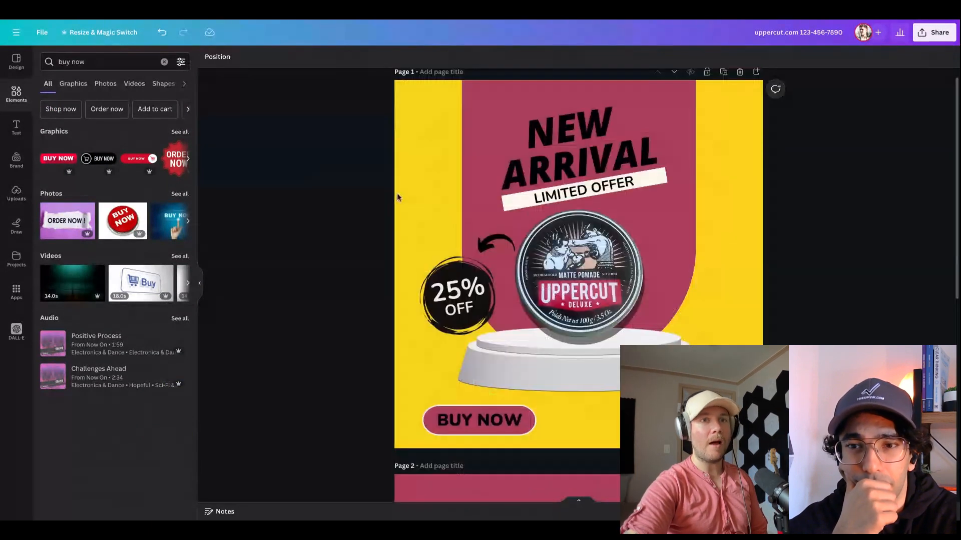
{"action": "scroll", "coordinate": [397, 195], "scroll_direction": "up", "scroll_amount": 1}
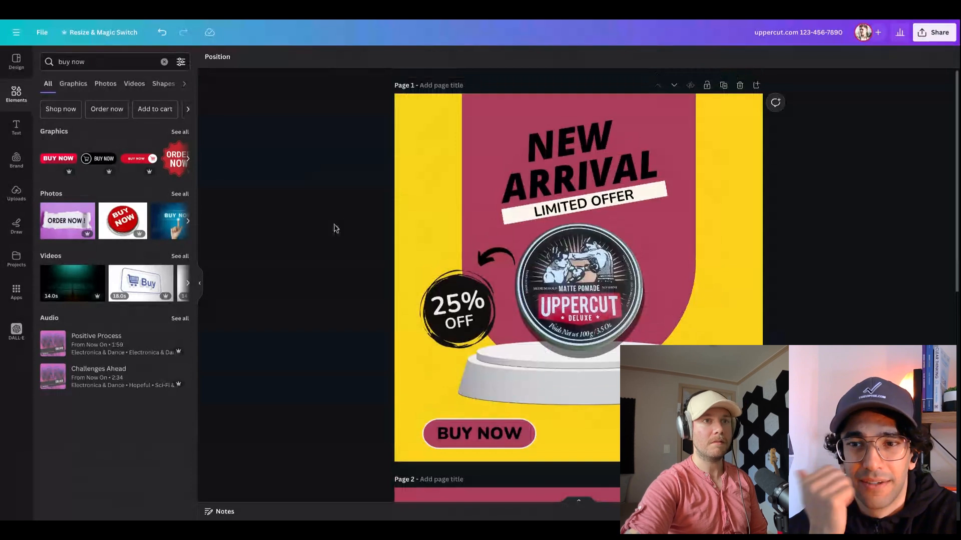
{"action": "scroll", "coordinate": [334, 226], "scroll_direction": "down", "scroll_amount": 8}
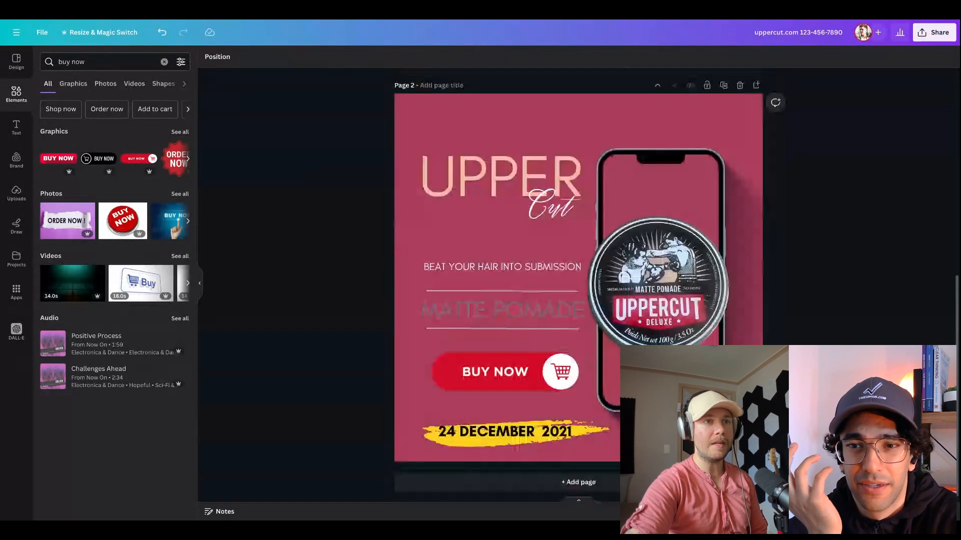
{"action": "scroll", "coordinate": [578, 285], "scroll_direction": "up", "scroll_amount": 8}
{"action": "scroll", "coordinate": [543, 290], "scroll_direction": "down", "scroll_amount": 8}
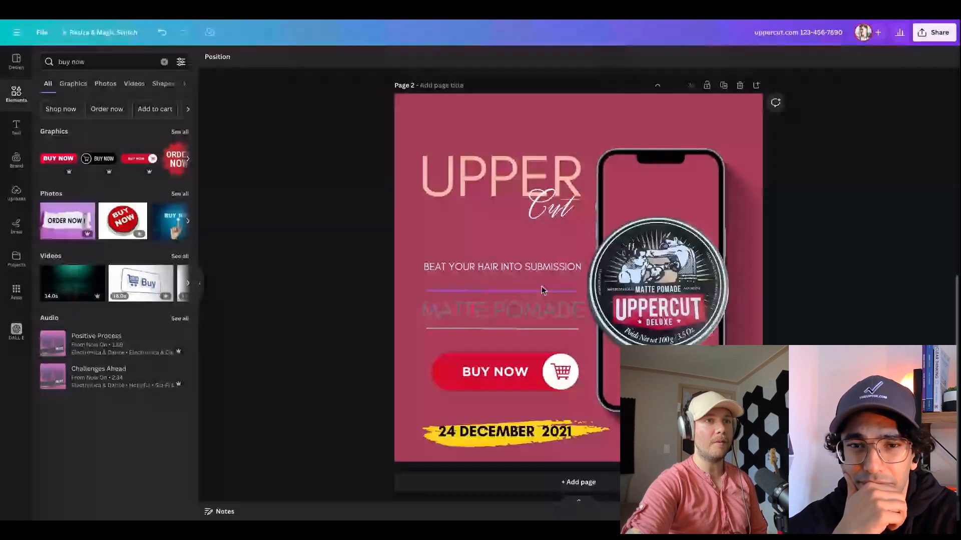
{"action": "scroll", "coordinate": [543, 291], "scroll_direction": "up", "scroll_amount": 8}
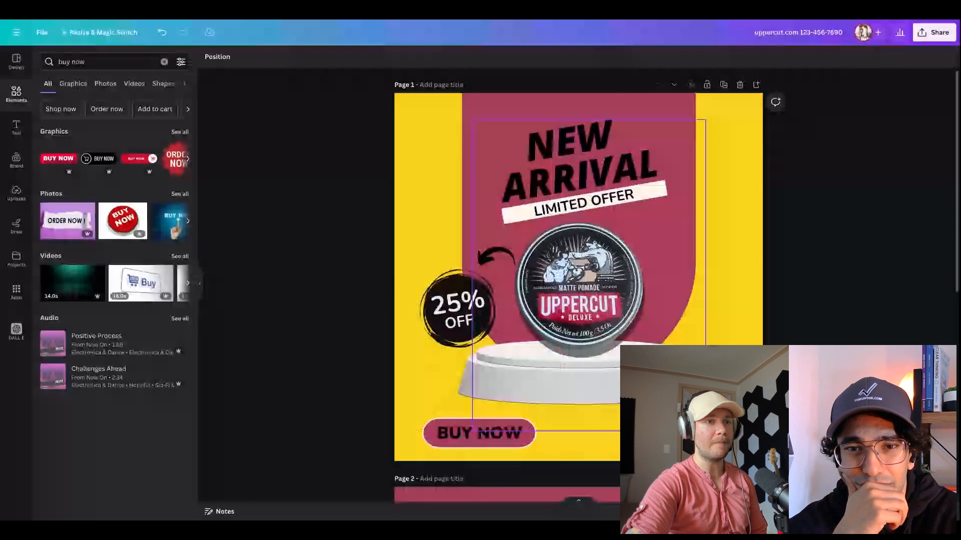
{"action": "scroll", "coordinate": [543, 290], "scroll_direction": "down", "scroll_amount": 8}
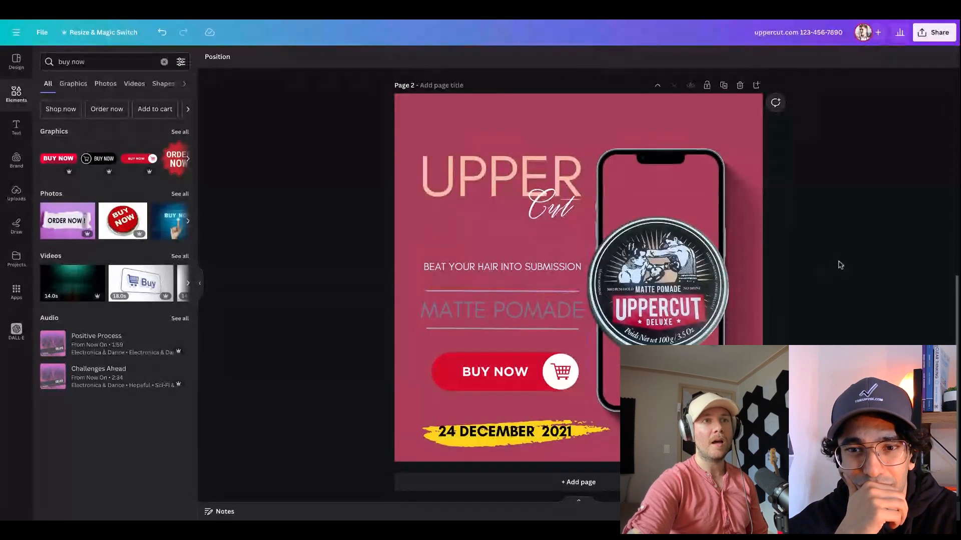
Move the pomade tin slightly up on the phone
{"action": "left_click", "coordinate": [678, 282]}
{"action": "left_click_drag", "start_coordinate": [677, 281], "coordinate": [672, 274]}
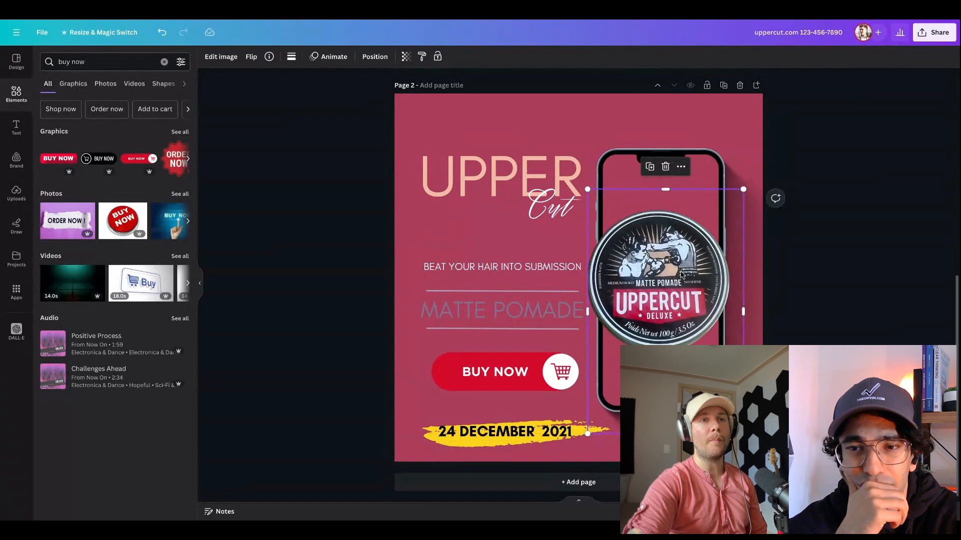
{"action": "left_click", "coordinate": [891, 255]}
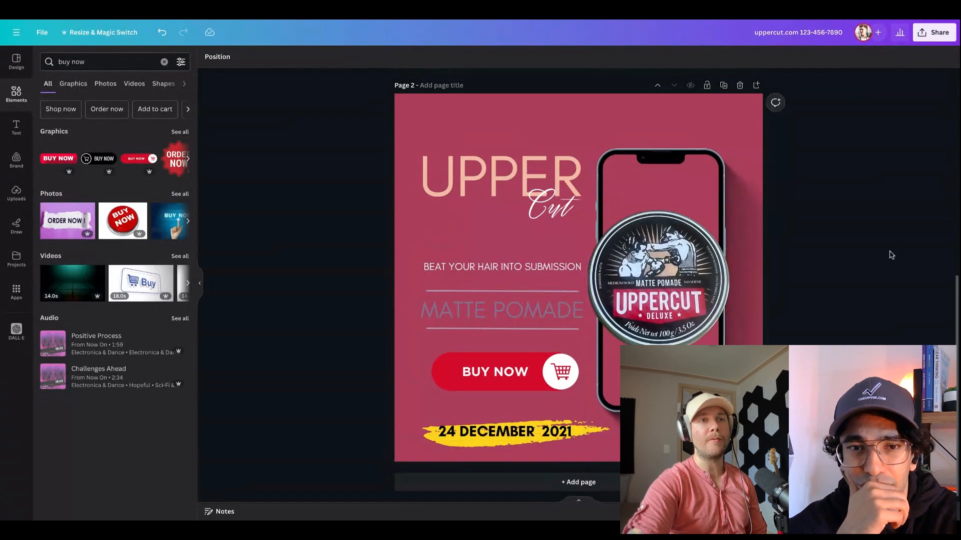
{"action": "left_click", "coordinate": [714, 260]}
{"action": "left_click", "coordinate": [884, 230]}
Undo the page 2 edits, including the yoga template, back to the red SALE design with the 35% discount
{"action": "scroll", "coordinate": [883, 229], "scroll_direction": "up", "scroll_amount": 6}
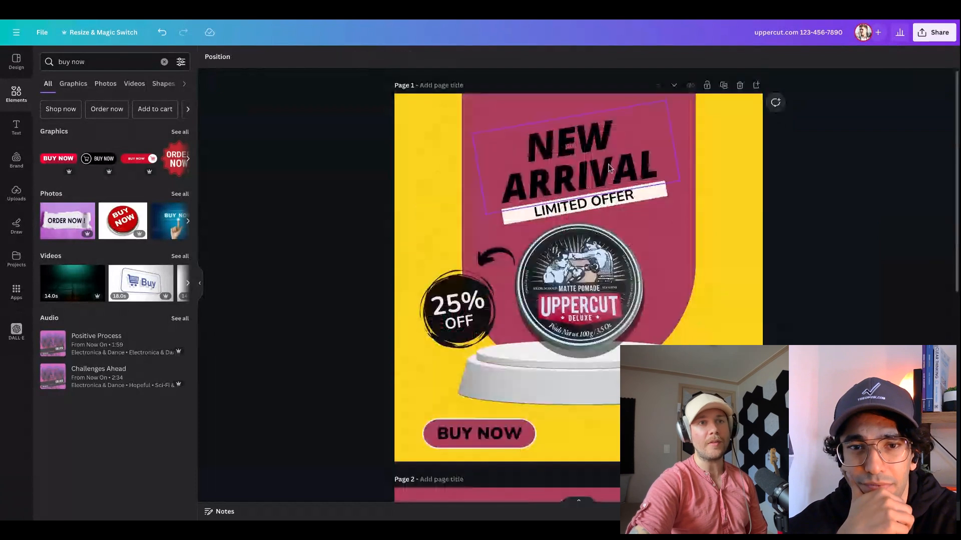
{"action": "scroll", "coordinate": [803, 256], "scroll_direction": "down", "scroll_amount": 5}
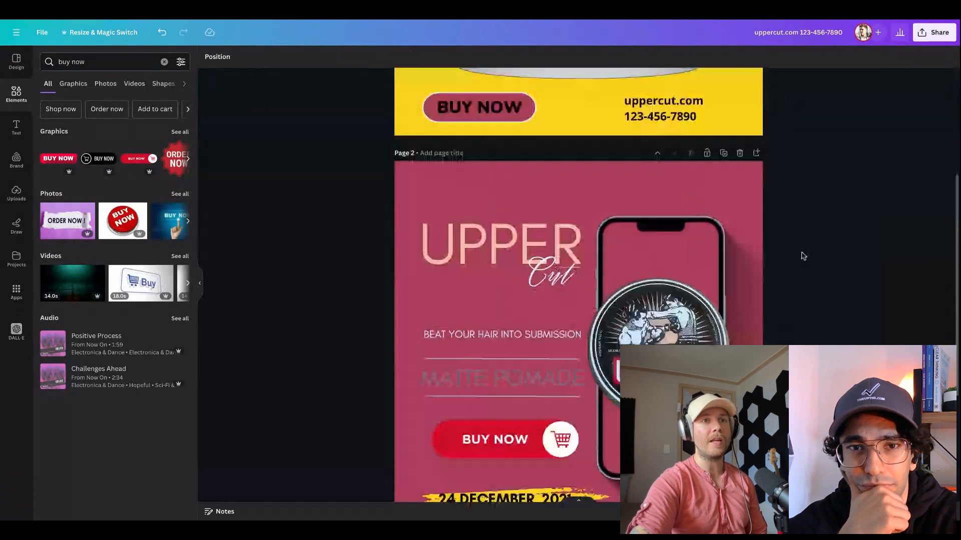
{"action": "scroll", "coordinate": [803, 255], "scroll_direction": "down", "scroll_amount": 2}
{"action": "key", "text": "ctrl+z"}
{"action": "key", "text": "ctrl+z"}
{"action": "key", "text": "ctrl+z"}
{"action": "key", "text": "ctrl+z"}
{"action": "key", "text": "ctrl+z"}
{"action": "key", "text": "ctrl+z"}
{"action": "key", "text": "ctrl+z"}
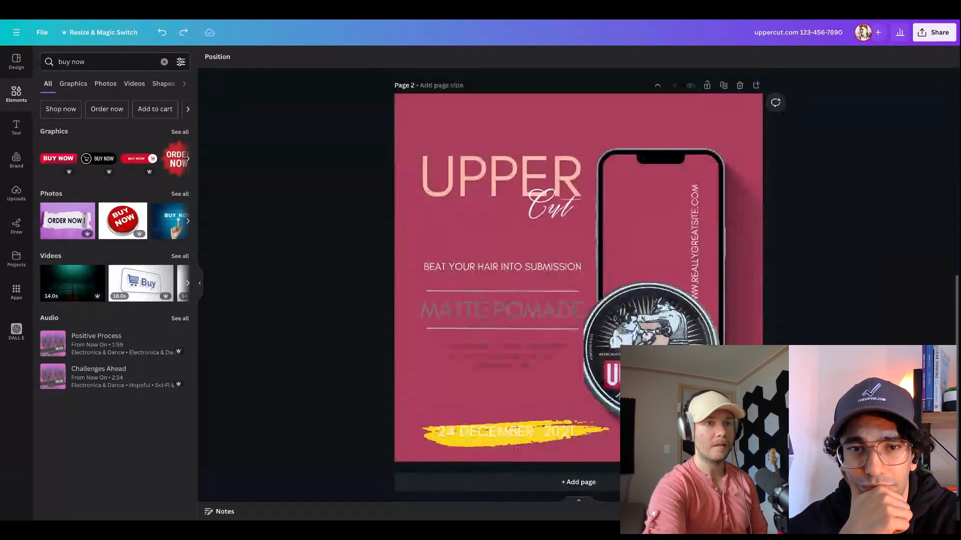
{"action": "key", "text": "ctrl+z"}
{"action": "key", "text": "ctrl+z"}
{"action": "key", "text": "ctrl+z"}
{"action": "key", "text": "ctrl+z"}
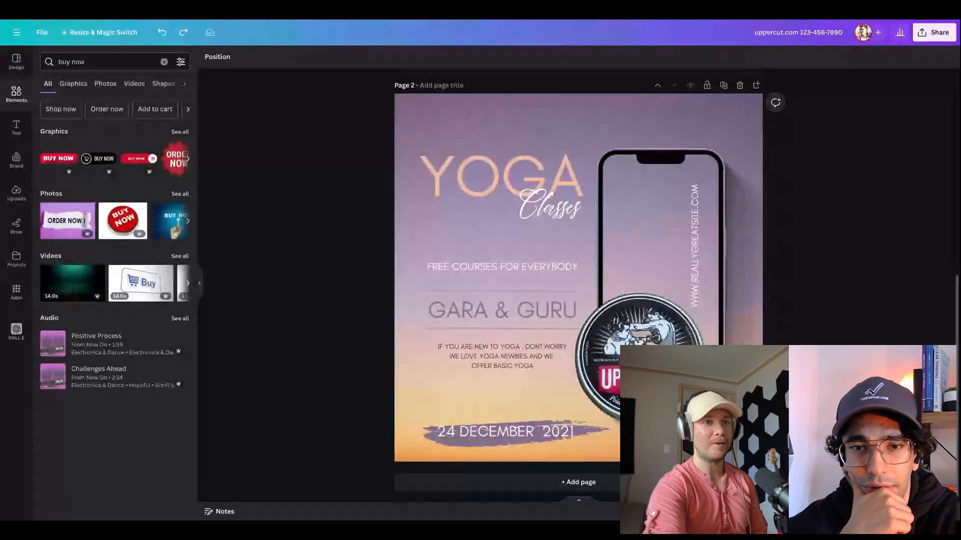
{"action": "key", "text": "ctrl+z"}
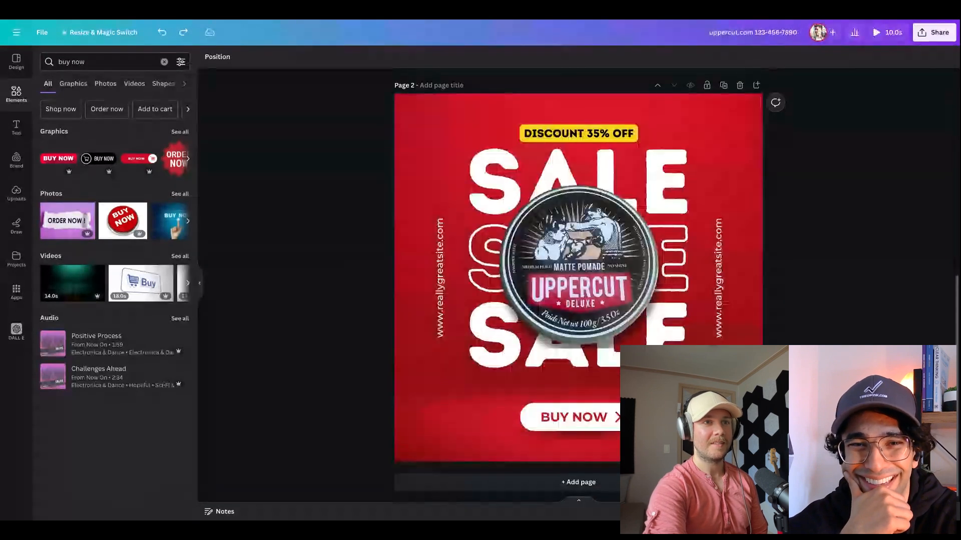